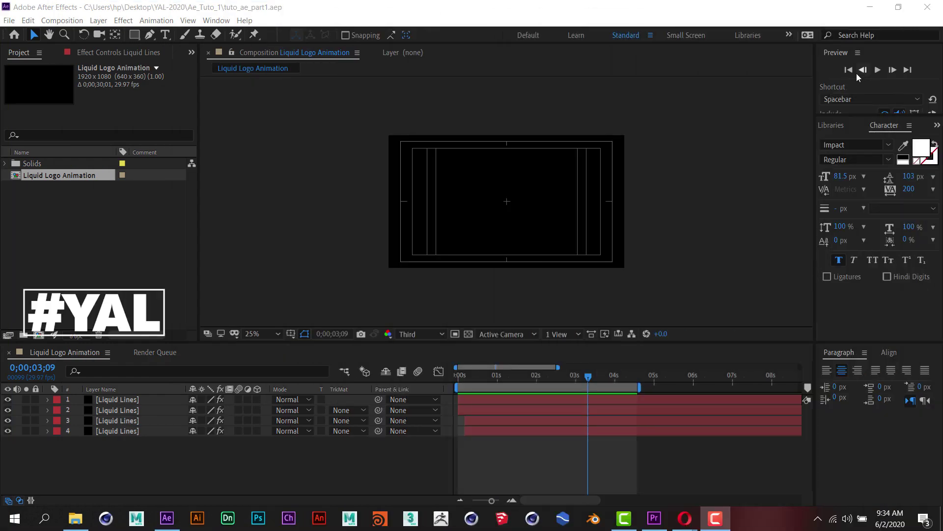
Preview the animation, then park the playhead at 0;00;02;02 on the curved purple line
{"action": "left_click", "coordinate": [873, 70]}
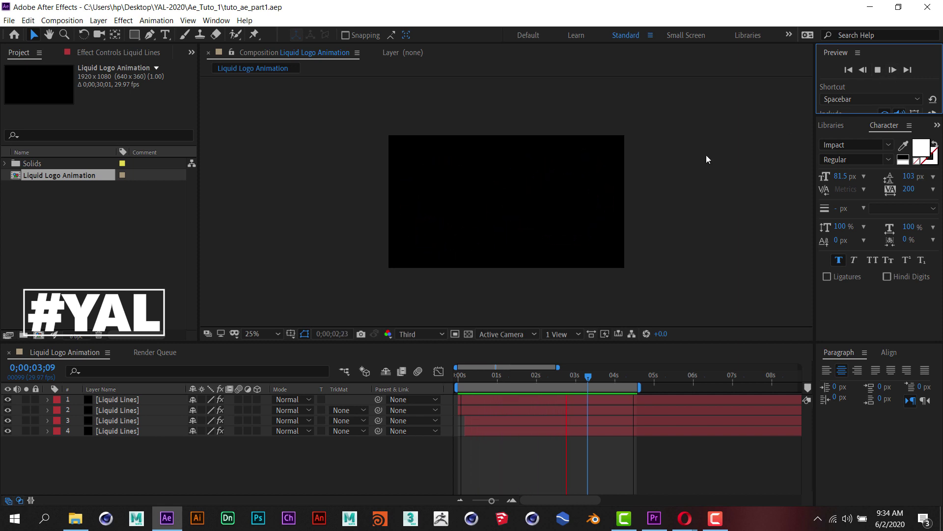
{"action": "left_click", "coordinate": [878, 70]}
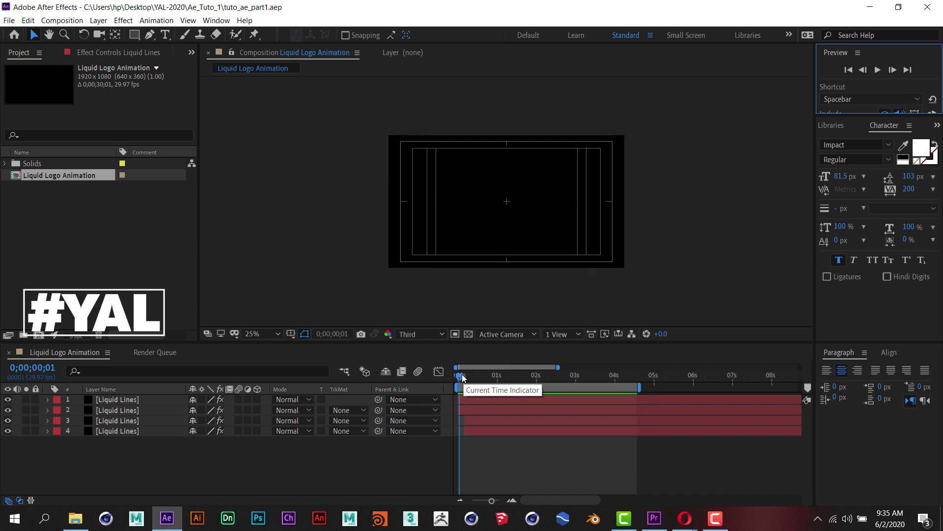
{"action": "left_click_drag", "start_coordinate": [462, 378], "coordinate": [541, 398]}
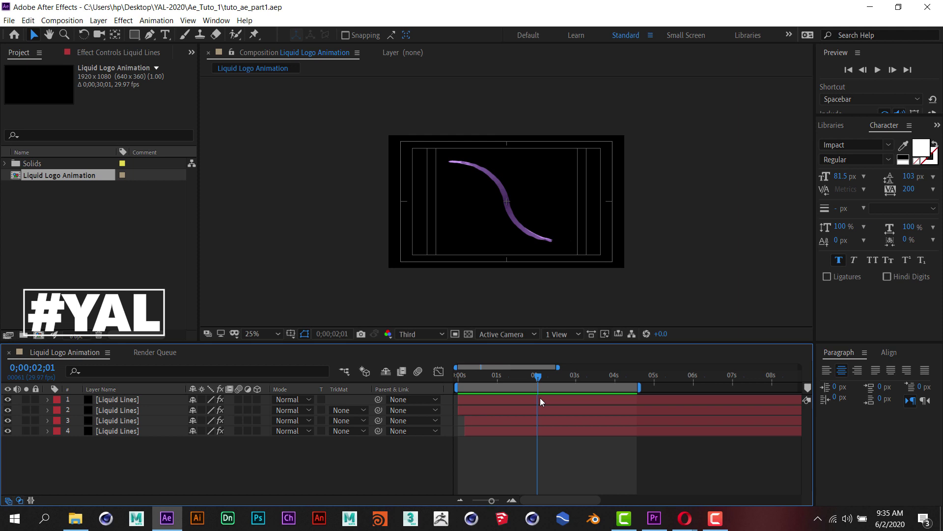
{"action": "left_click_drag", "start_coordinate": [541, 398], "coordinate": [541, 398]}
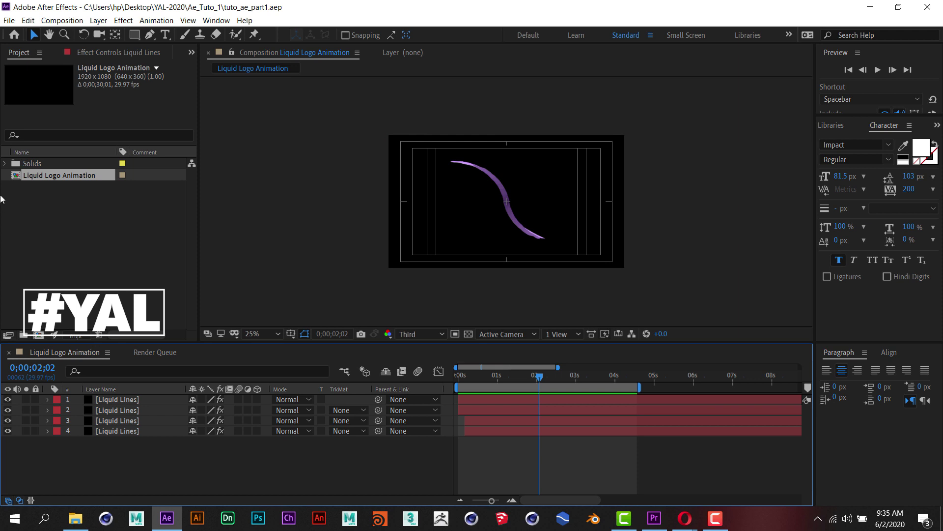
{"action": "left_click", "coordinate": [138, 38]}
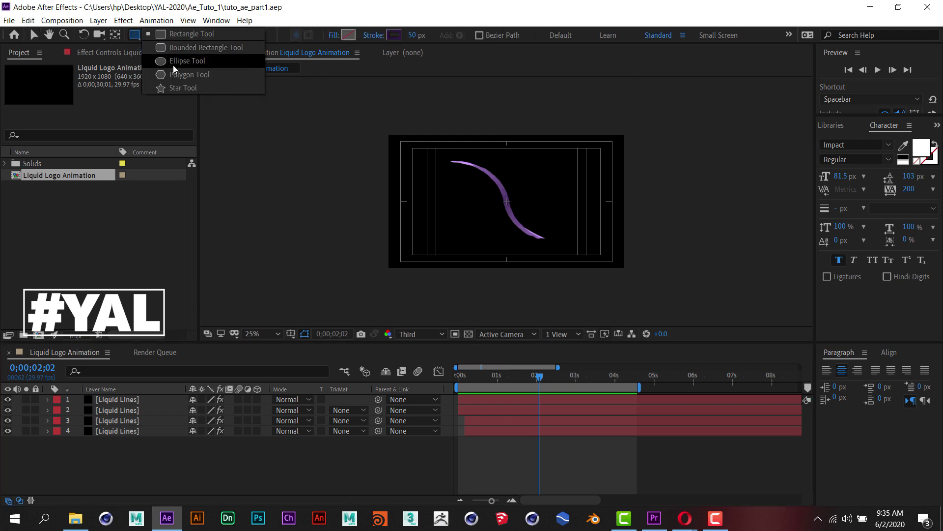
Switch to the Ellipse tool and set its stroke colour to light purple D0A2FF
{"action": "left_click", "coordinate": [173, 62]}
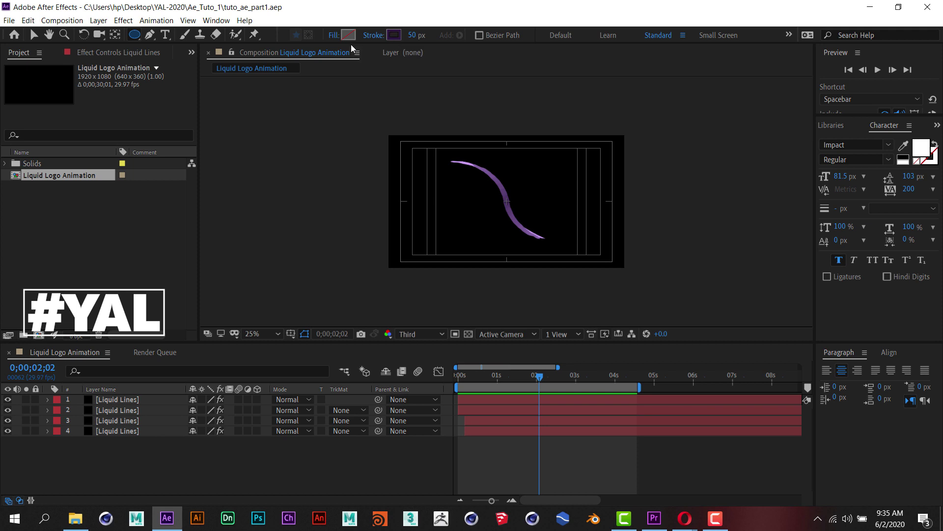
{"action": "left_click", "coordinate": [392, 34]}
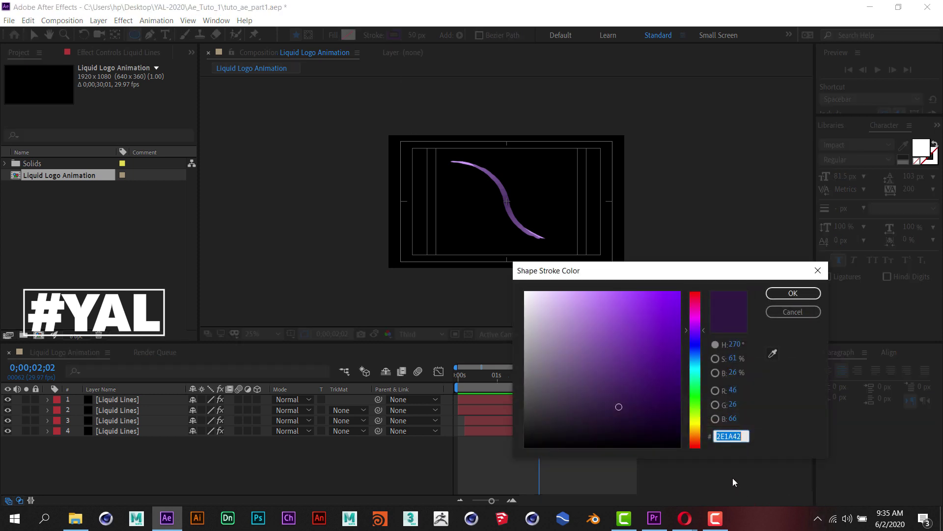
{"action": "type", "text": "D"}
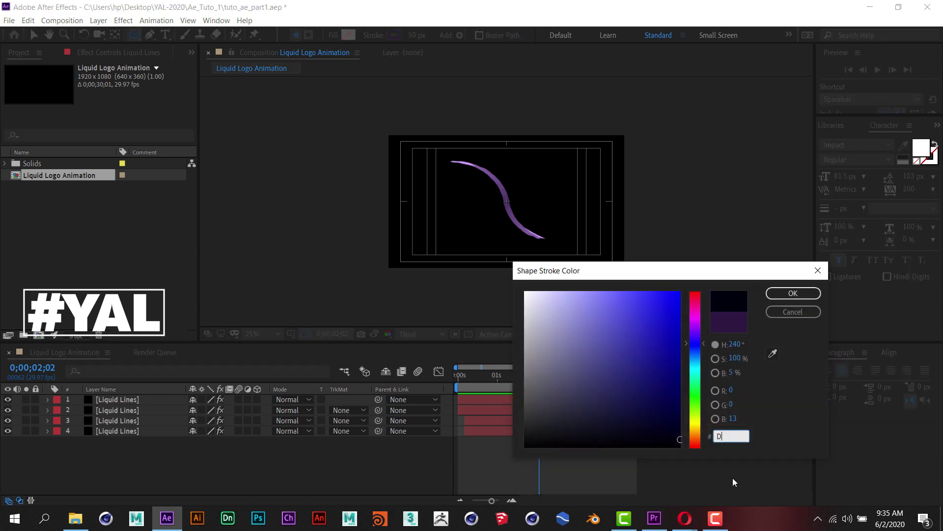
{"action": "type", "text": "0"}
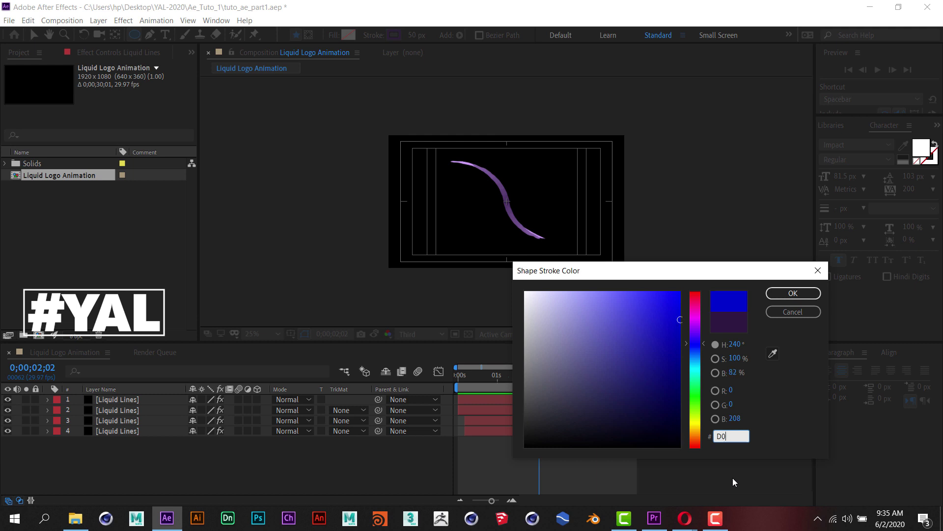
{"action": "type", "text": "A2F"}
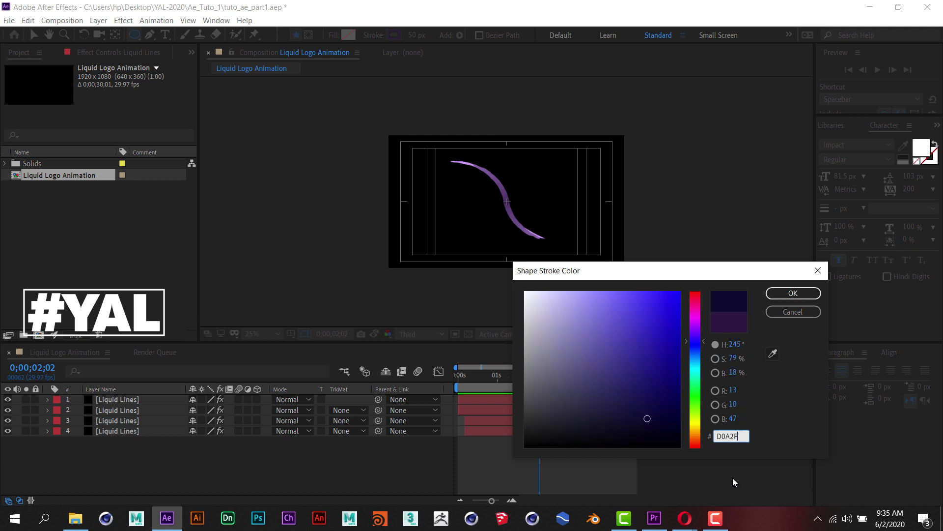
{"action": "type", "text": "F"}
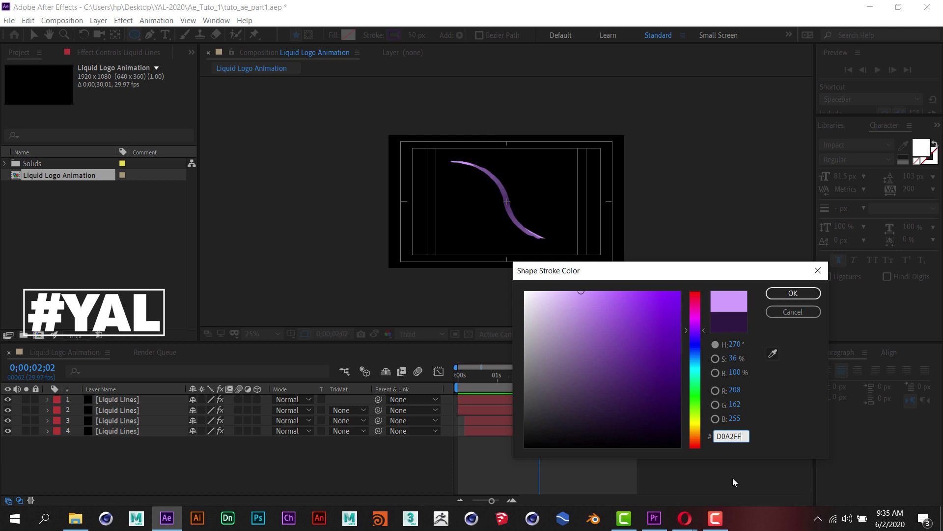
{"action": "left_click", "coordinate": [793, 293]}
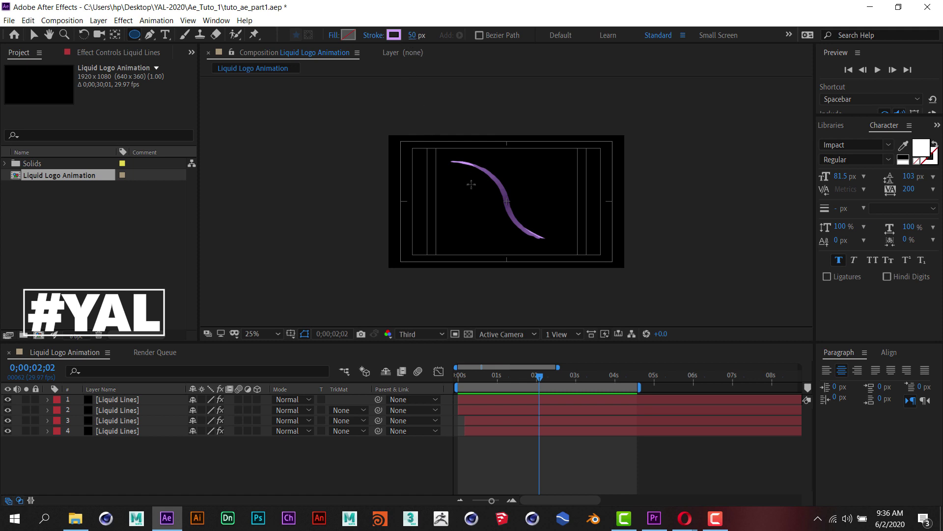
Draw an ellipse ring and centre it horizontally and vertically using the Align panel
{"action": "mouse_move", "coordinate": [480, 187]}
{"action": "left_mouse_down"}
{"action": "mouse_move", "coordinate": [520, 228]}
{"action": "mouse_move", "coordinate": [527, 224]}
{"action": "left_mouse_up"}
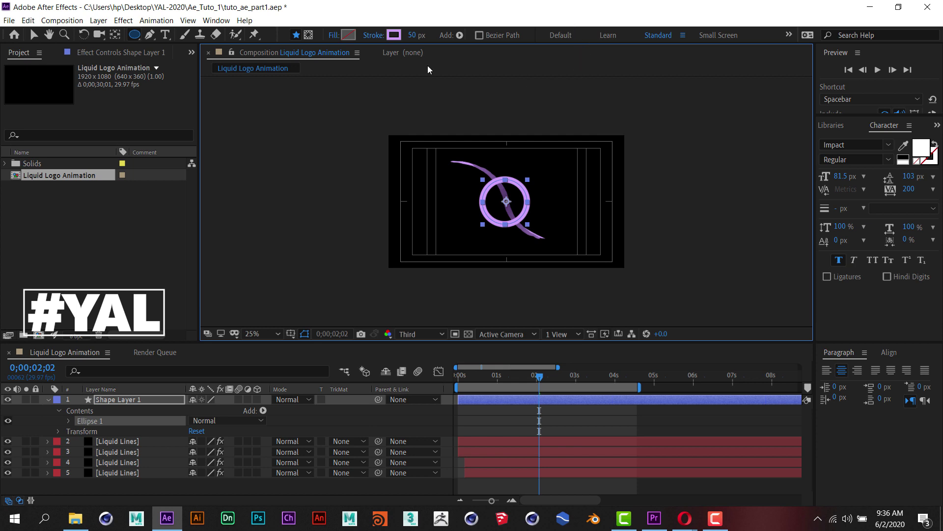
{"action": "left_click", "coordinate": [211, 21]}
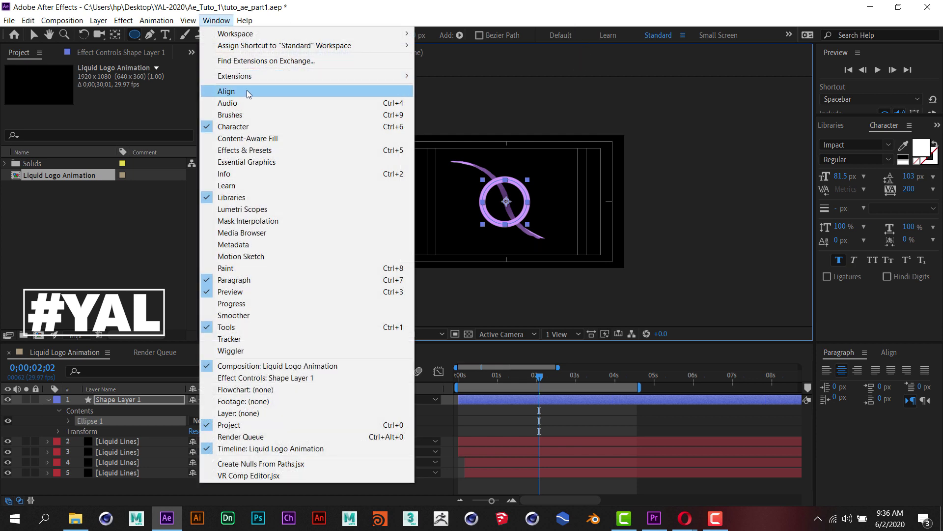
{"action": "left_click", "coordinate": [246, 91]}
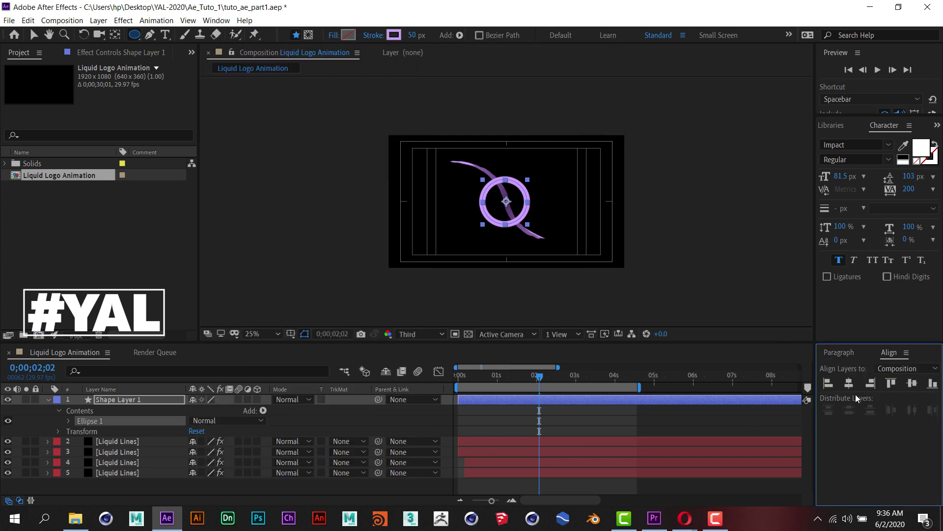
{"action": "left_click", "coordinate": [850, 385]}
{"action": "left_click", "coordinate": [913, 385]}
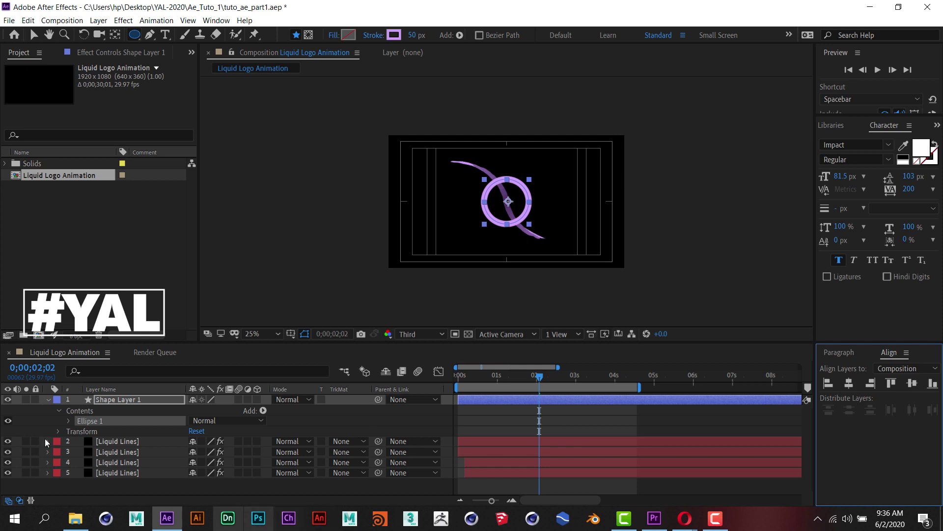
Rename Shape Layer 1 to 'Splash'
{"action": "left_click", "coordinate": [137, 400]}
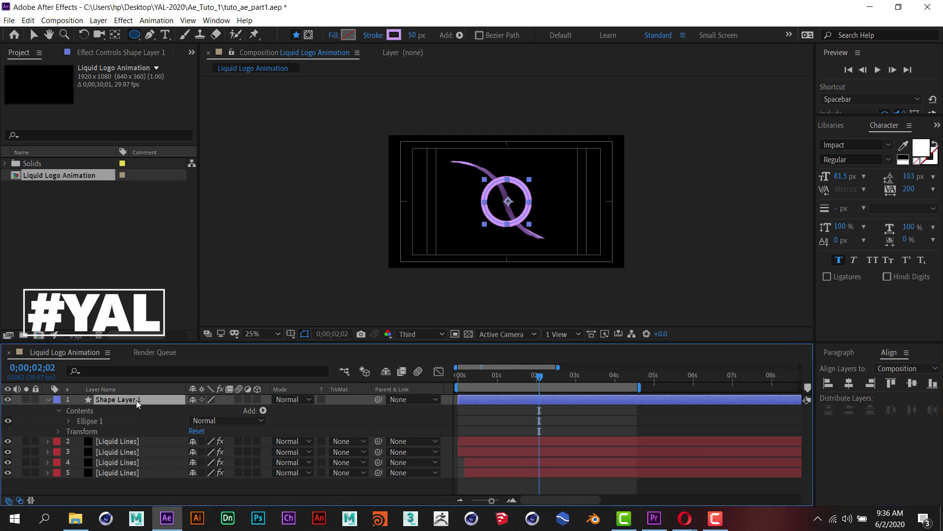
{"action": "key", "text": "Return"}
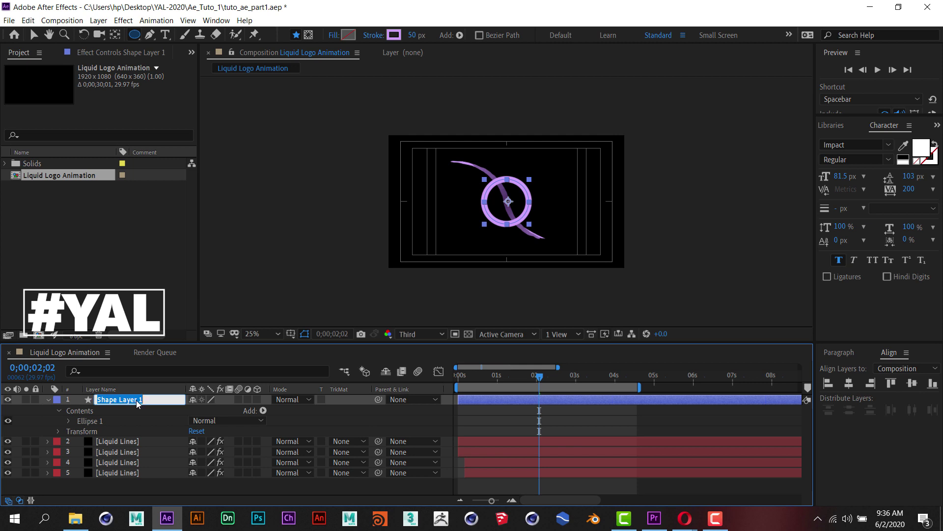
{"action": "type", "text": "Splash"}
{"action": "key", "text": "Return"}
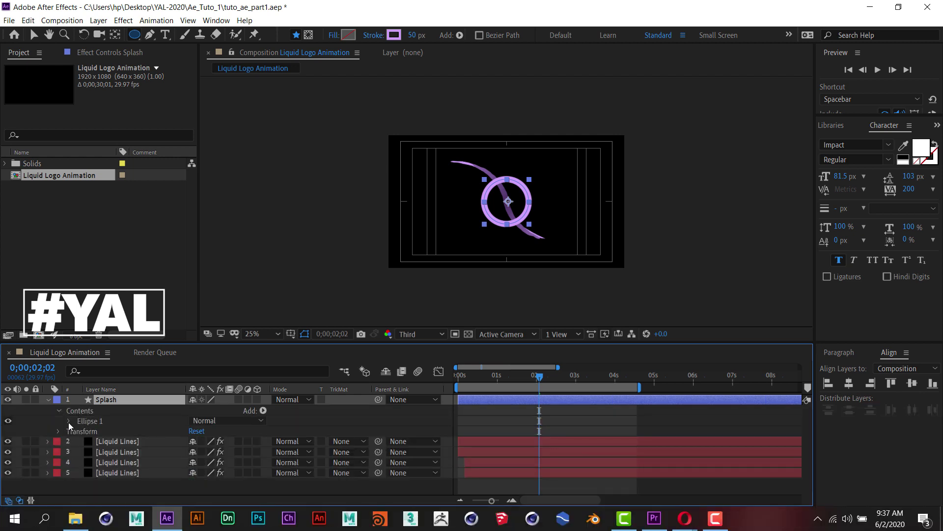
{"action": "left_click", "coordinate": [69, 421]}
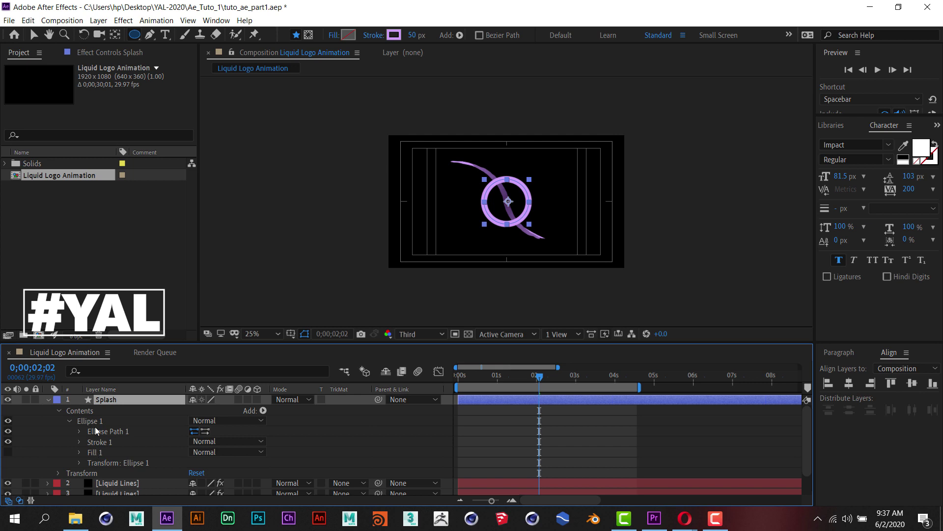
Expand Ellipse 1's Stroke 1 and Transform properties with the playhead at 0;00;02;04
{"action": "left_click", "coordinate": [78, 442]}
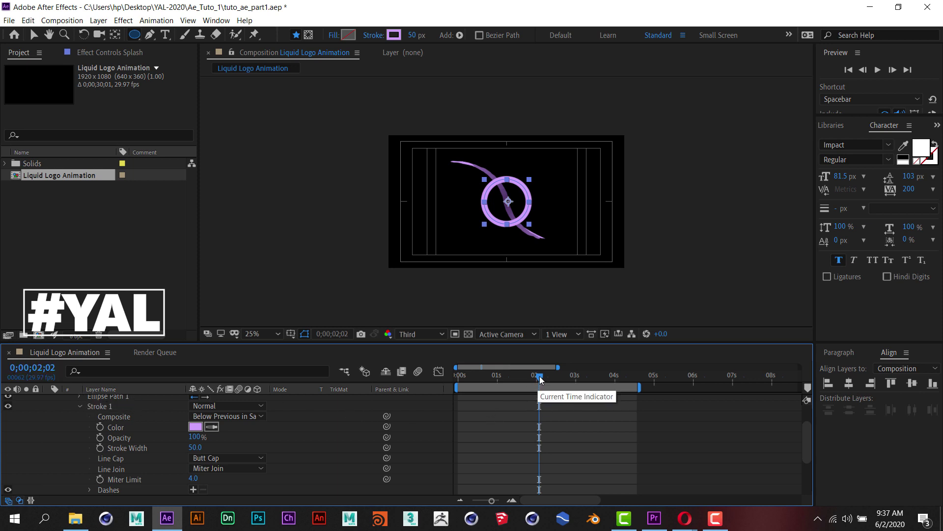
{"action": "left_click_drag", "start_coordinate": [540, 377], "coordinate": [543, 376]}
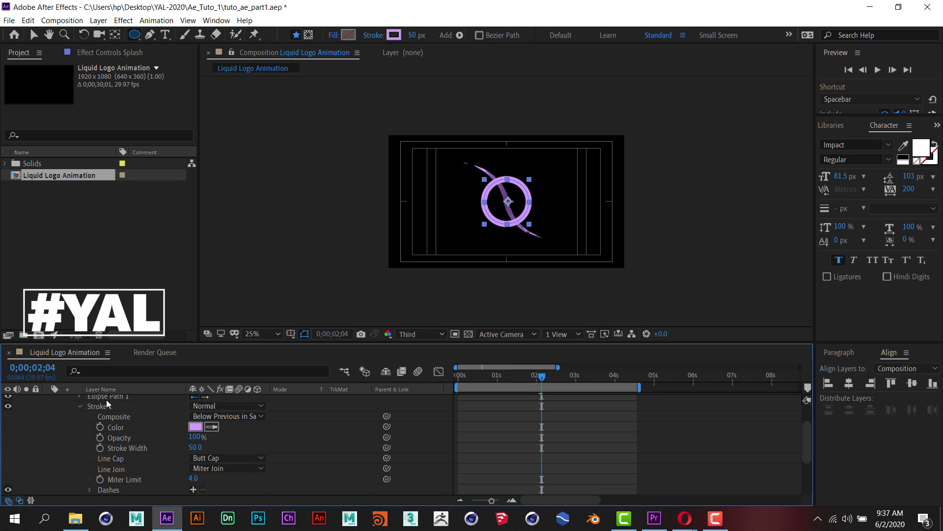
{"action": "scroll", "coordinate": [127, 452], "scroll_direction": "down", "scroll_amount": 2}
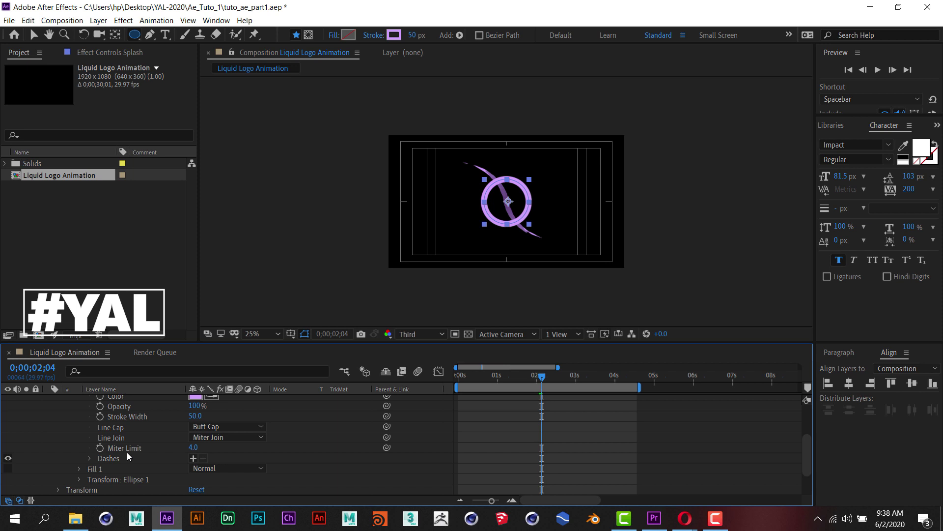
{"action": "left_click", "coordinate": [79, 480]}
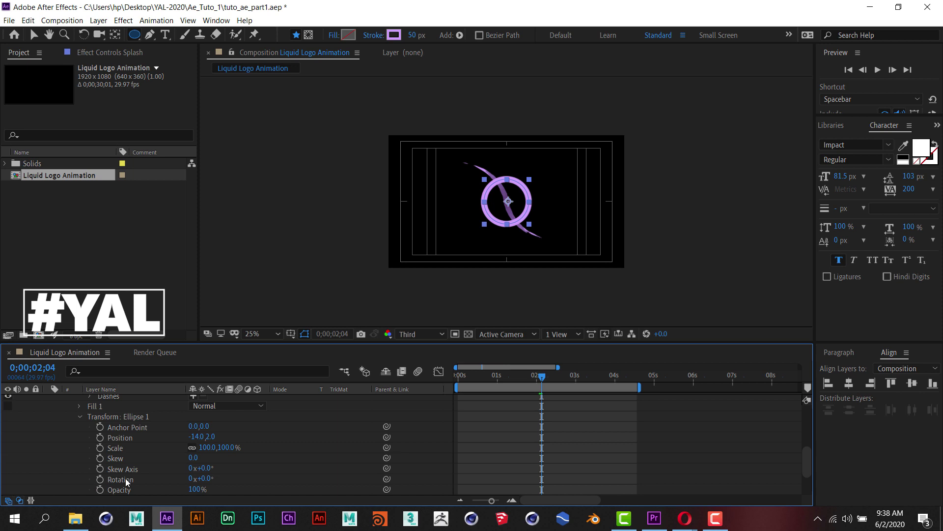
{"action": "left_click", "coordinate": [207, 448]}
Set the ellipse Scale to 0% and keyframe it at 0;00;02;04
{"action": "type", "text": "0"}
{"action": "key", "text": "Return"}
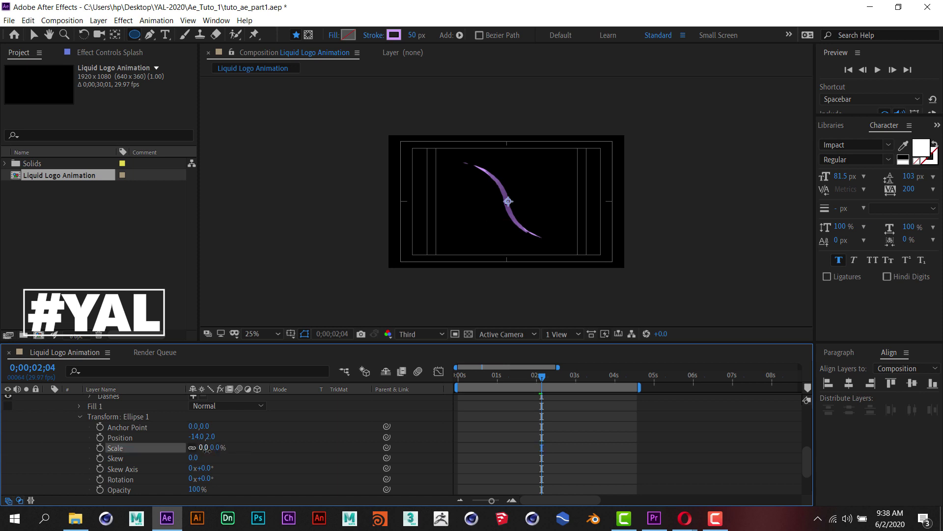
{"action": "left_click", "coordinate": [99, 446]}
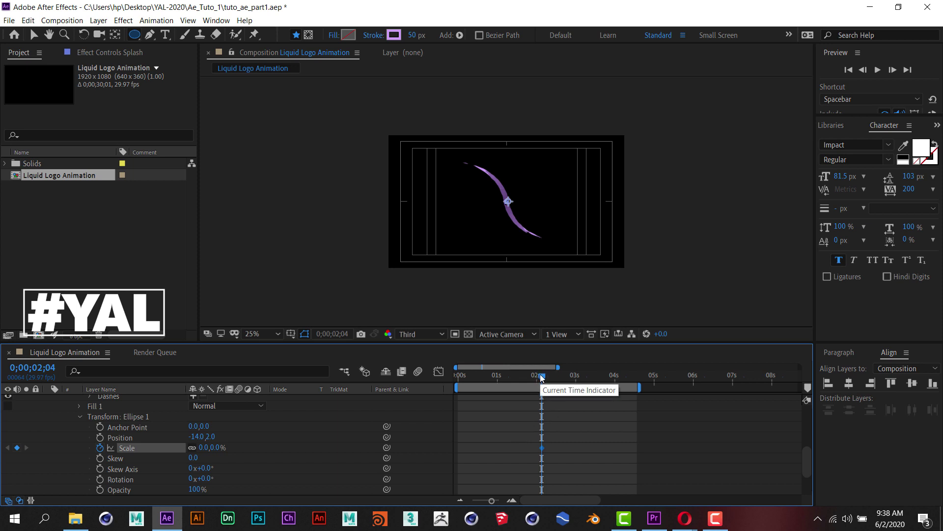
Add a second Scale keyframe of 100% at 0;00;02;17
{"action": "left_click_drag", "start_coordinate": [541, 377], "coordinate": [560, 383]}
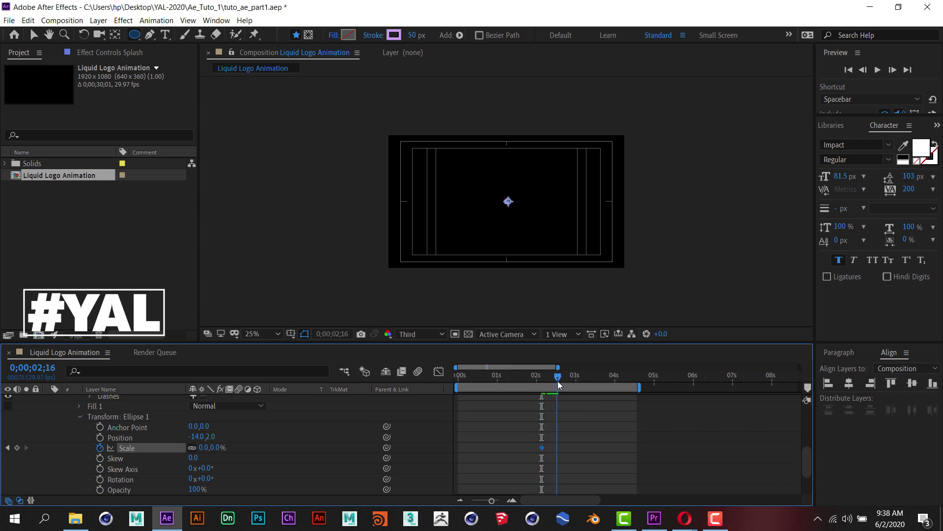
{"action": "left_click_drag", "start_coordinate": [560, 384], "coordinate": [559, 382]}
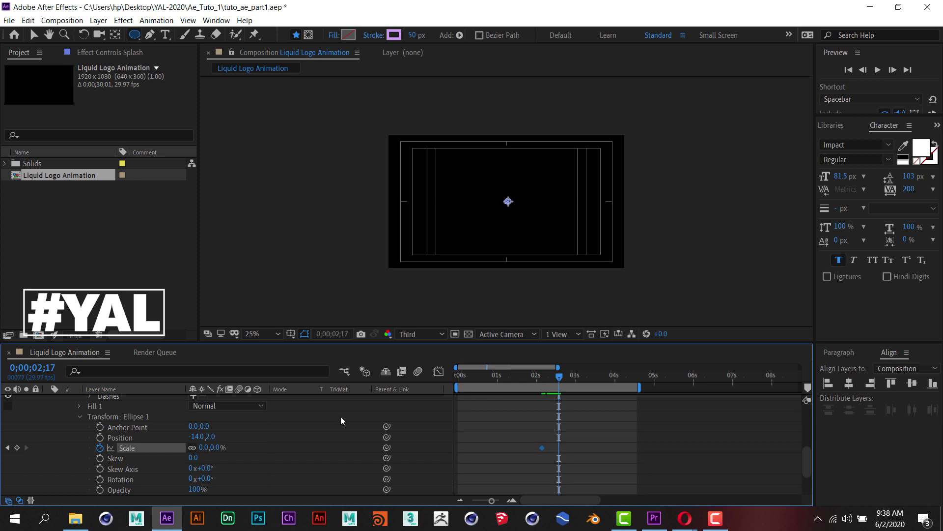
{"action": "left_click", "coordinate": [207, 447]}
{"action": "type", "text": "100"}
{"action": "key", "text": "Return"}
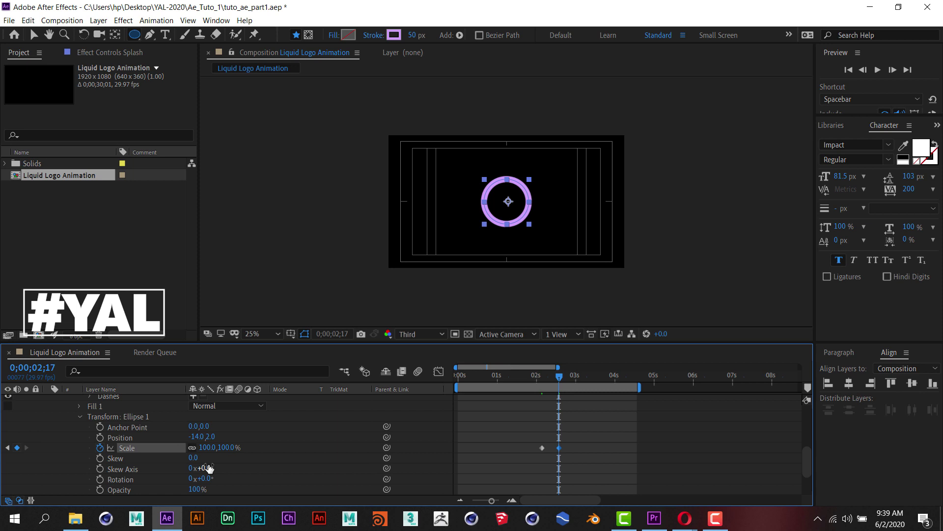
{"action": "scroll", "coordinate": [239, 462], "scroll_direction": "up", "scroll_amount": 1}
Keyframe Stroke Width from 50 at 0;00;02;17 down to 0 at 0;00;03;02
{"action": "scroll", "coordinate": [240, 462], "scroll_direction": "up", "scroll_amount": 1}
{"action": "scroll", "coordinate": [239, 462], "scroll_direction": "up", "scroll_amount": 1}
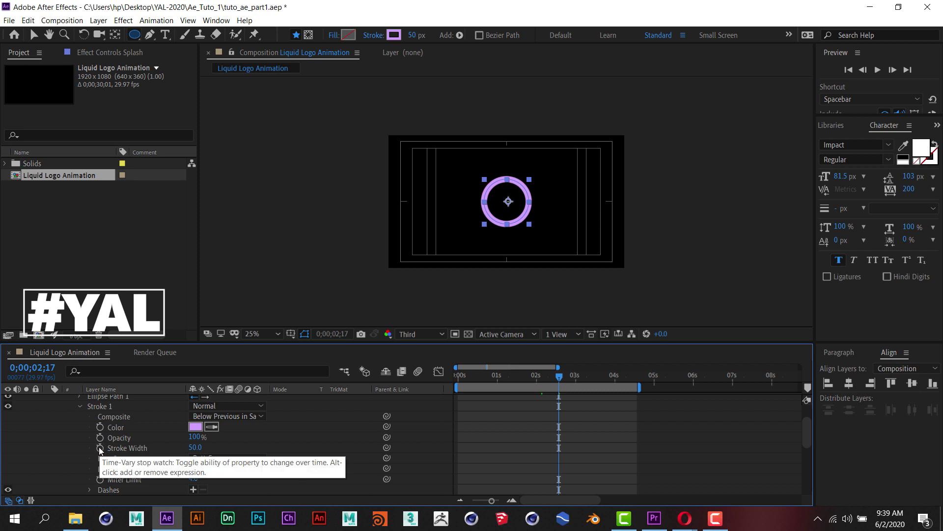
{"action": "left_click", "coordinate": [100, 448]}
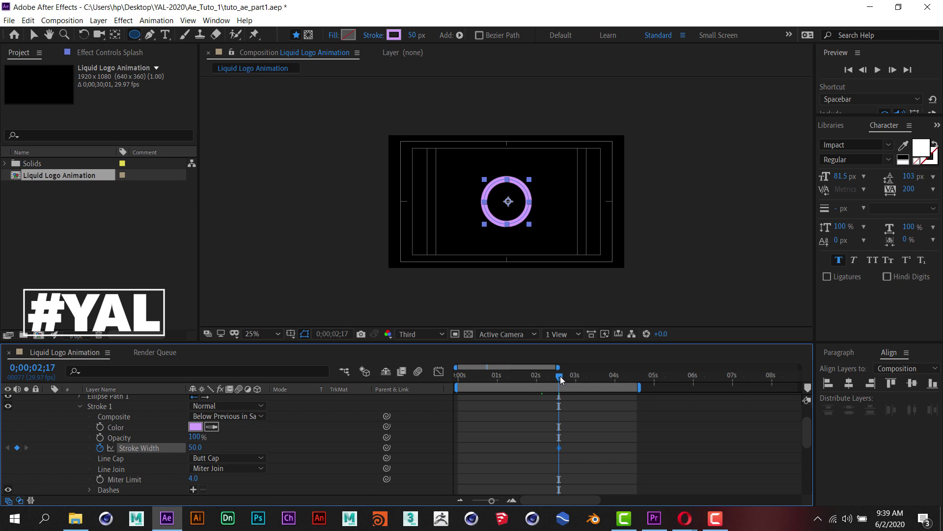
{"action": "left_click_drag", "start_coordinate": [560, 376], "coordinate": [580, 388]}
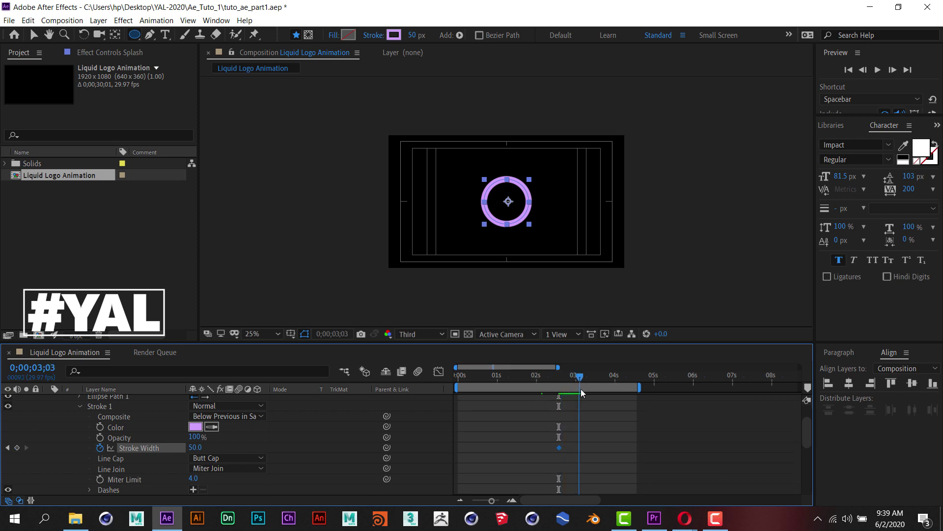
{"action": "key", "text": "Page_Up"}
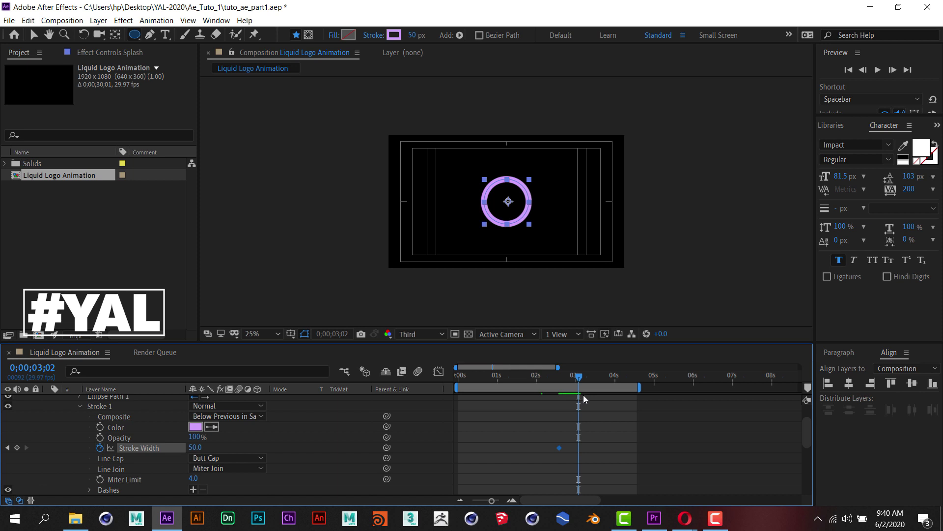
{"action": "left_click", "coordinate": [195, 448]}
{"action": "type", "text": "0"}
{"action": "key", "text": "Return"}
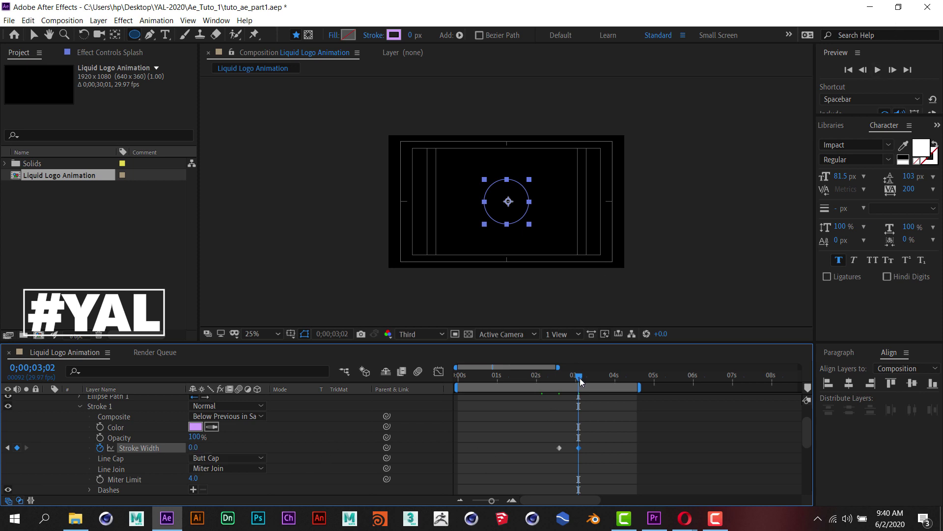
Preview the stroke animation from the start, then show only Splash's animated properties
{"action": "left_click_drag", "start_coordinate": [578, 378], "coordinate": [429, 371]}
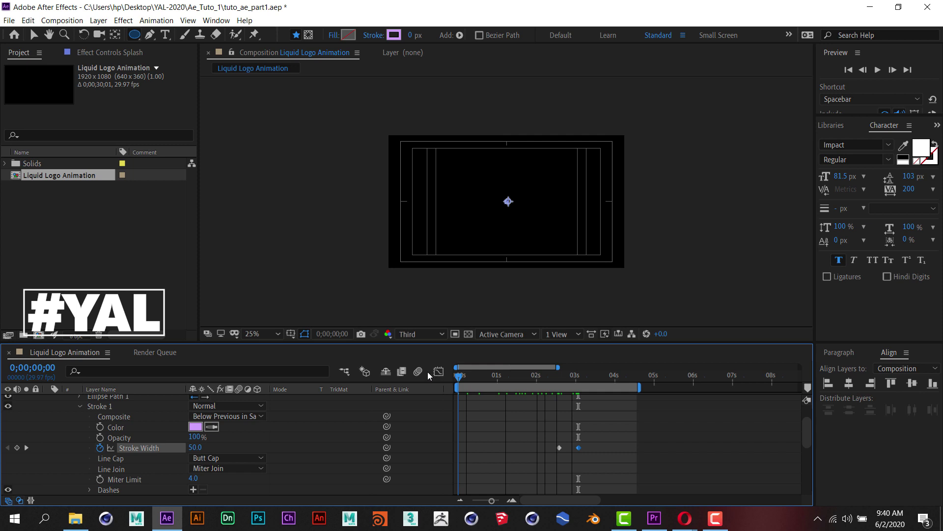
{"action": "left_click", "coordinate": [877, 70]}
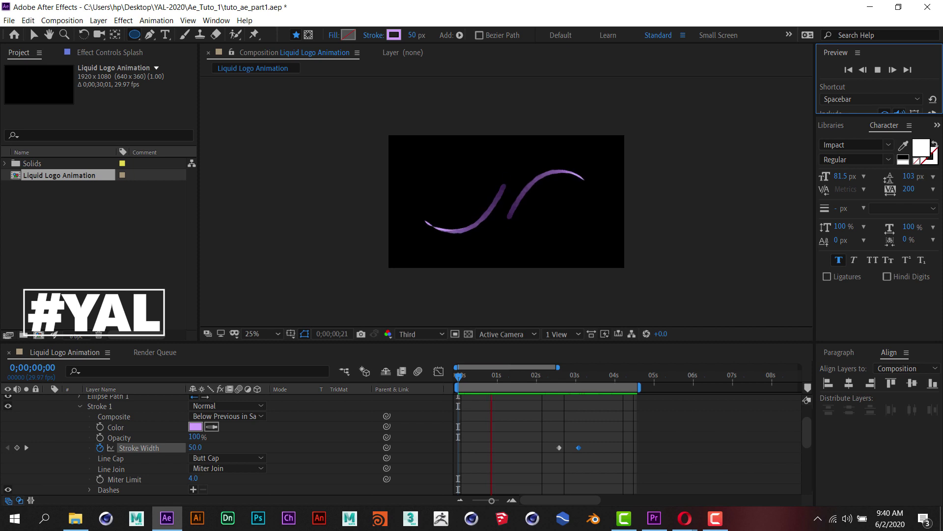
{"action": "left_click", "coordinate": [878, 72]}
{"action": "scroll", "coordinate": [140, 444], "scroll_direction": "up", "scroll_amount": 2}
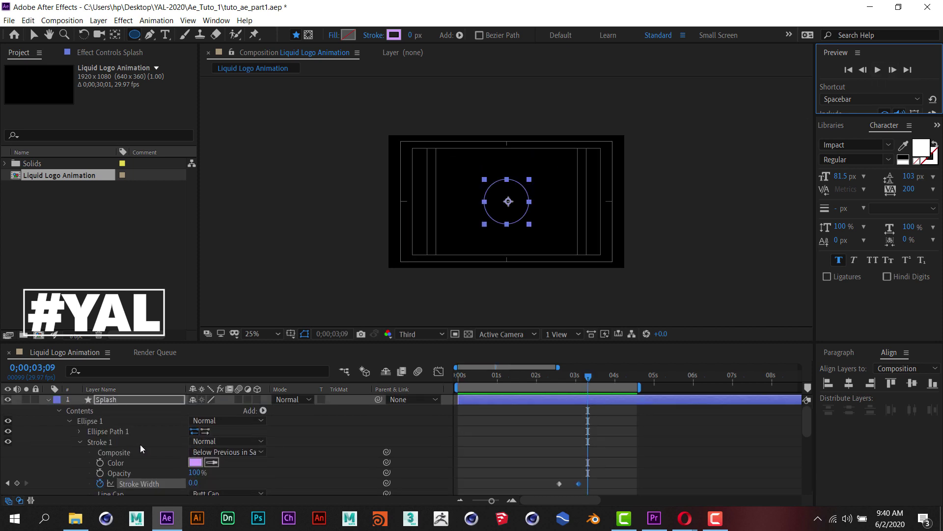
{"action": "left_click", "coordinate": [133, 400]}
{"action": "key", "text": "u"}
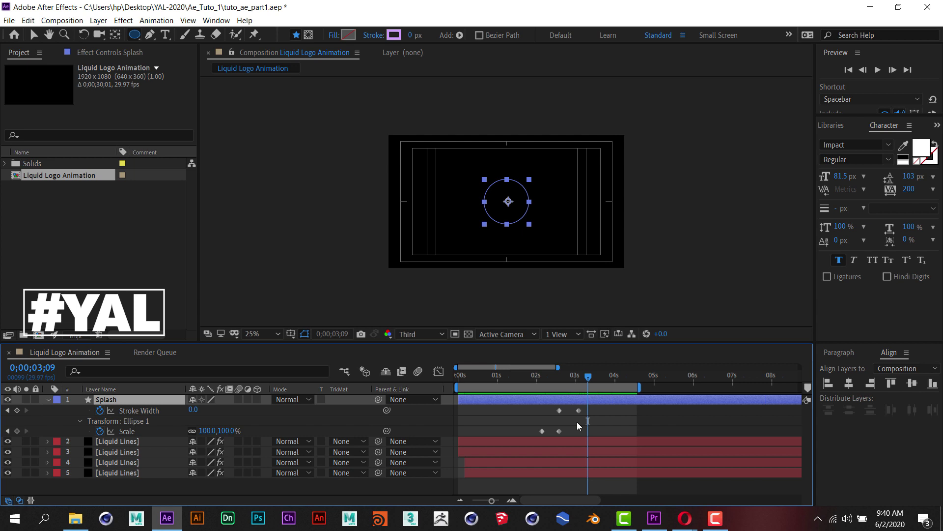
Marquee-select all Scale and Stroke Width keyframes and open their context menu
{"action": "left_click_drag", "start_coordinate": [575, 432], "coordinate": [524, 410]}
{"action": "left_click_drag", "start_coordinate": [605, 433], "coordinate": [526, 406]}
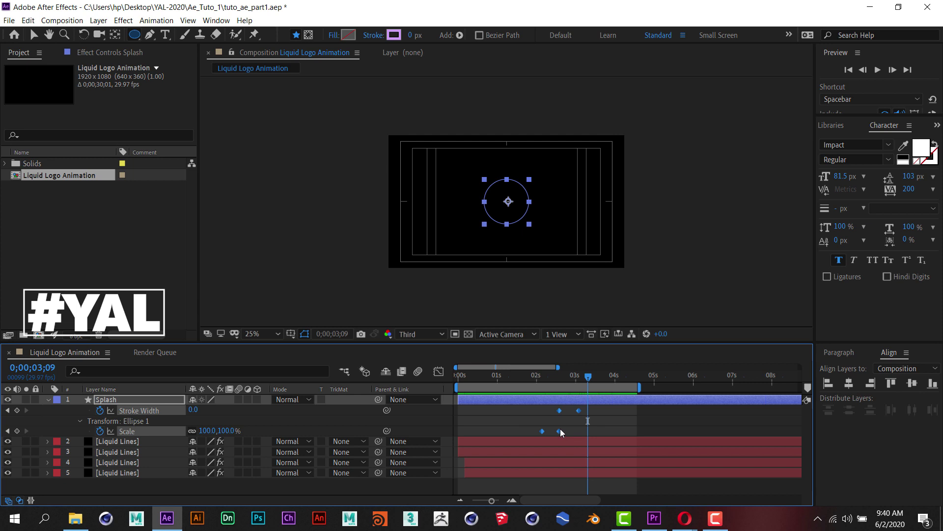
{"action": "right_click", "coordinate": [559, 430]}
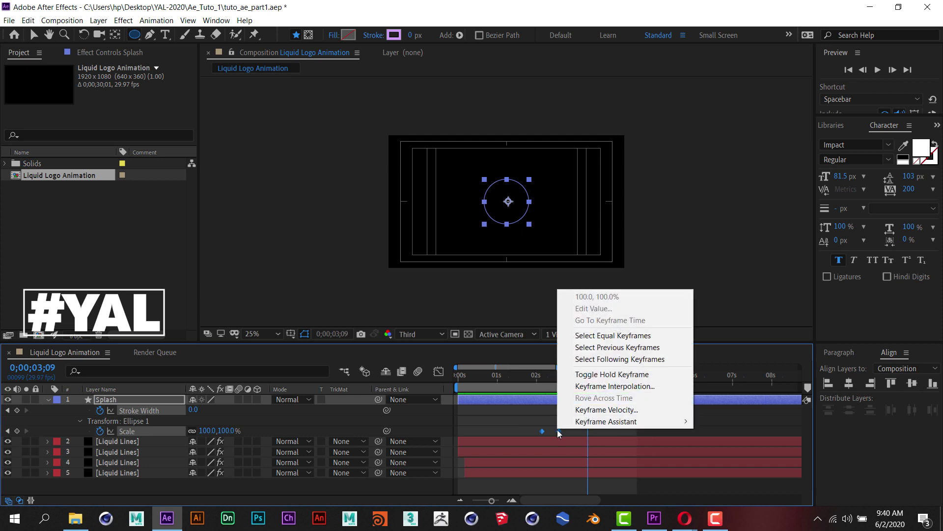
Apply Easy Ease to the selected keyframes and preview from the start
{"action": "mouse_move", "coordinate": [583, 424]}
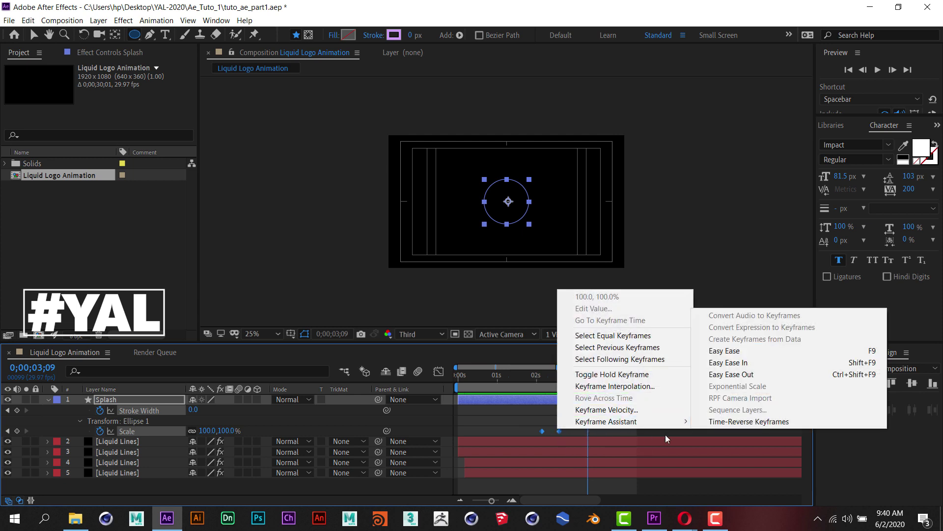
{"action": "left_click", "coordinate": [732, 355]}
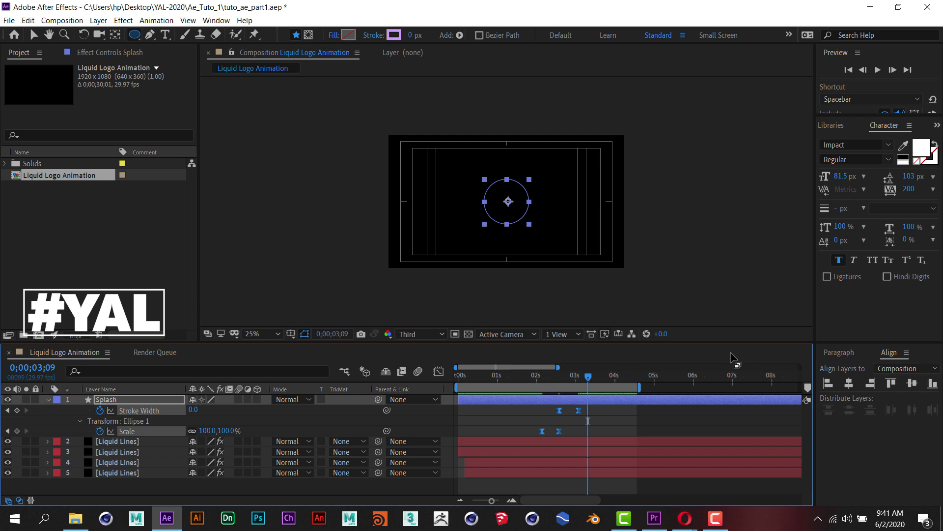
{"action": "left_click_drag", "start_coordinate": [590, 379], "coordinate": [431, 387]}
{"action": "left_click", "coordinate": [878, 70]}
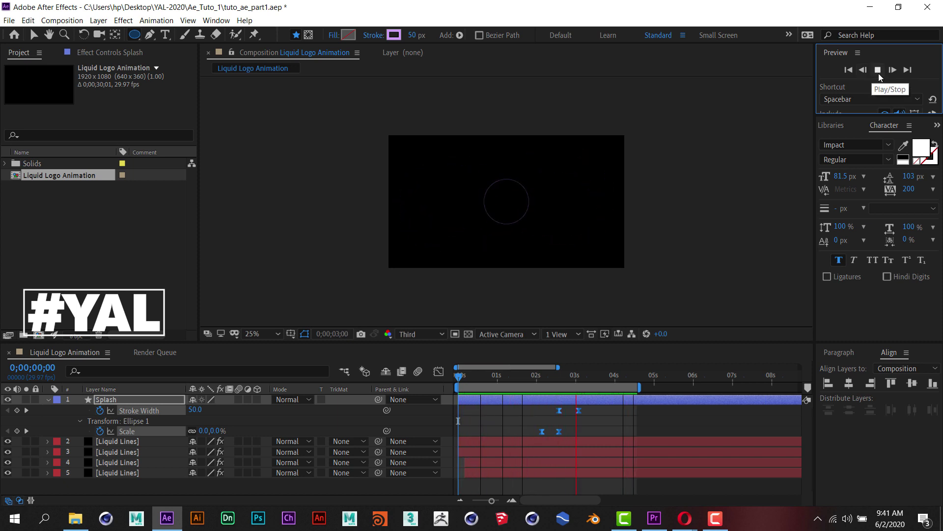
Shift the later keyframes a few frames right and preview the new timing from the first frame
{"action": "left_click", "coordinate": [879, 73]}
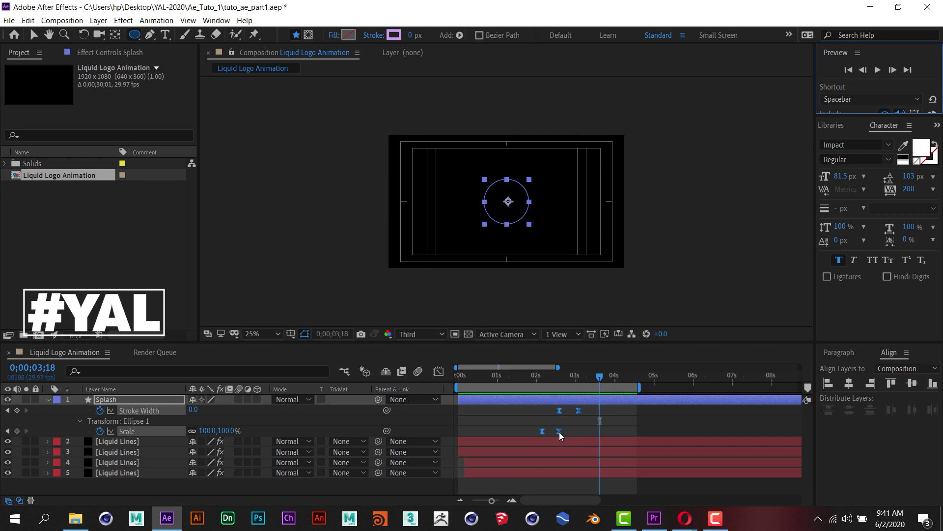
{"action": "left_click_drag", "start_coordinate": [579, 411], "coordinate": [592, 418]}
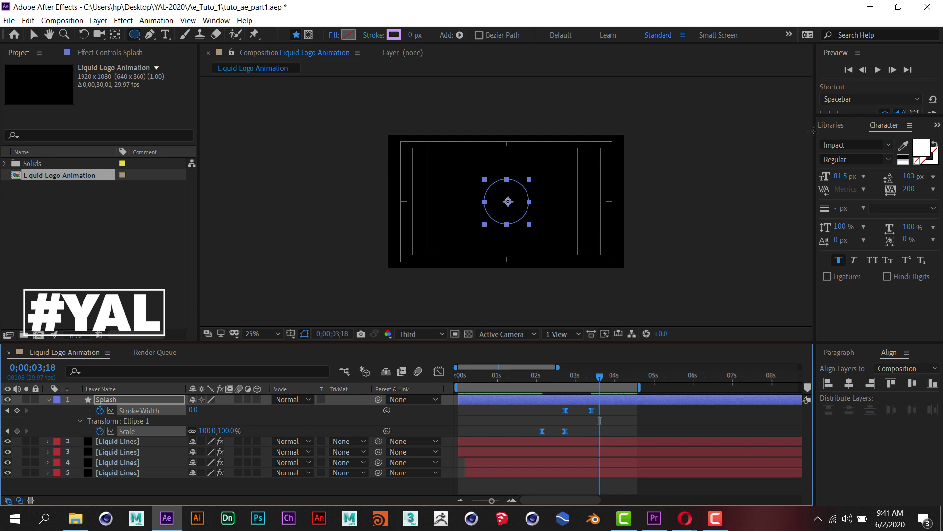
{"action": "left_click", "coordinate": [850, 70]}
{"action": "left_click", "coordinate": [881, 70]}
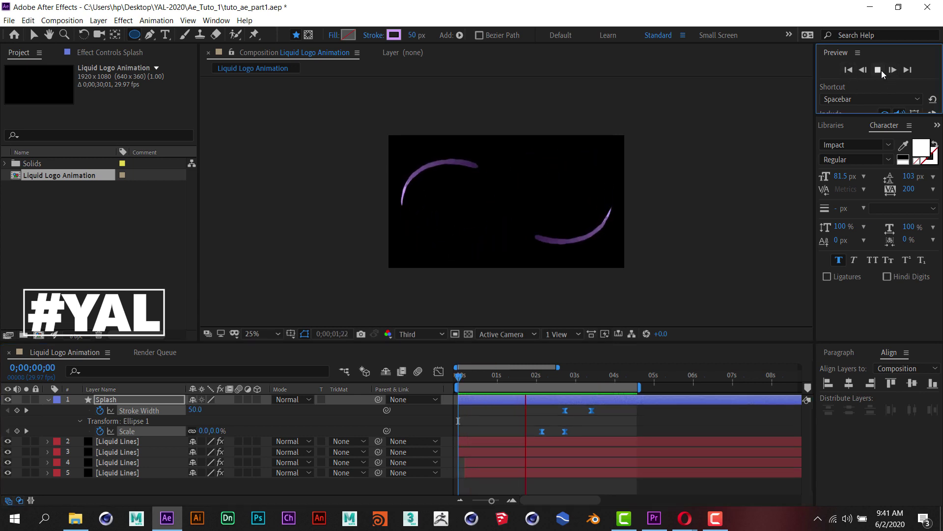
{"action": "left_click", "coordinate": [881, 70]}
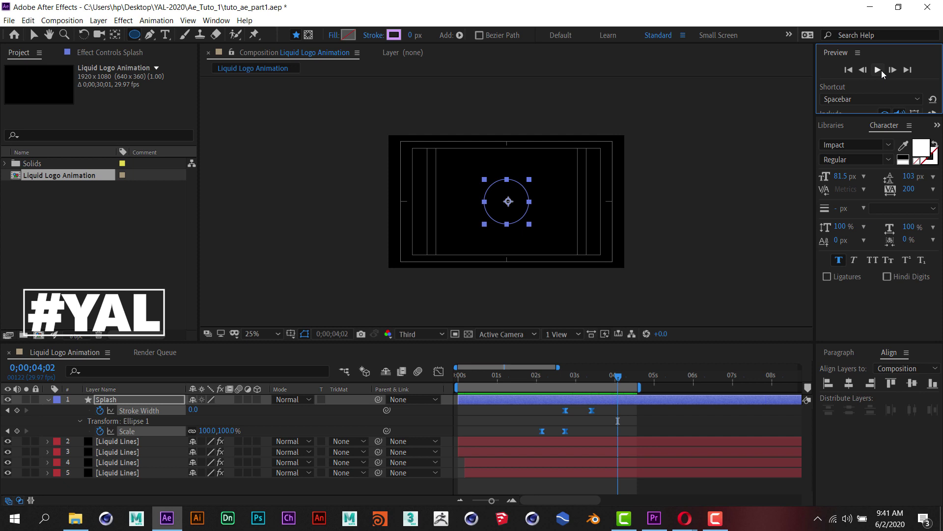
{"action": "left_click", "coordinate": [878, 70]}
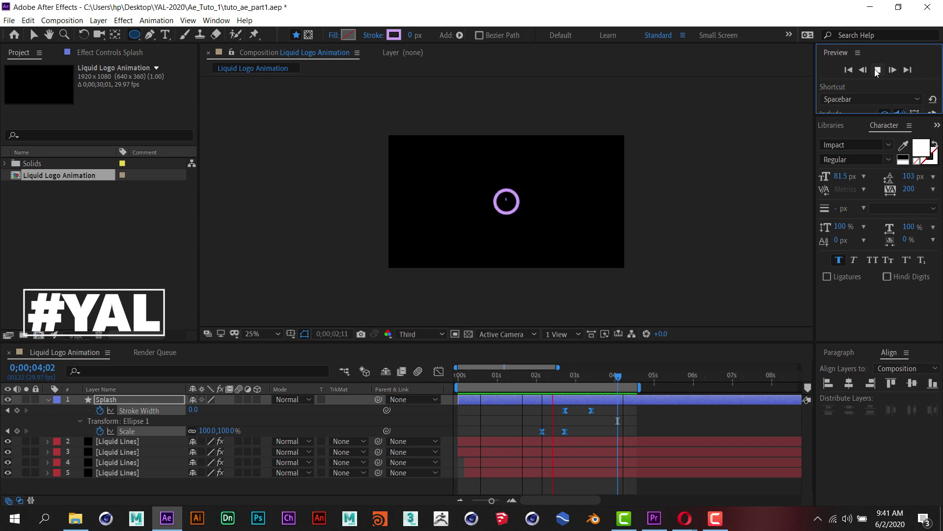
{"action": "left_click", "coordinate": [877, 70]}
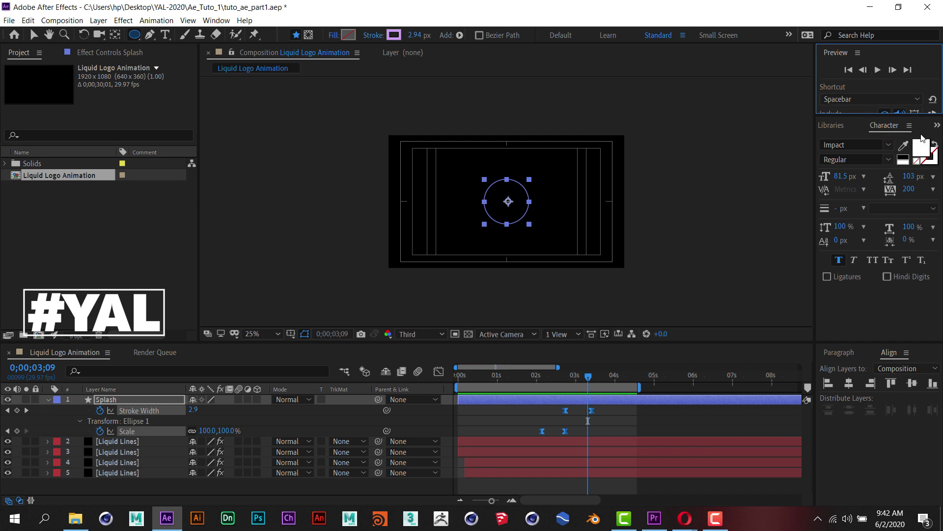
Search Effects & Presets for 'roughen' and apply Roughen Edges to the Splash layer
{"action": "left_click", "coordinate": [937, 126]}
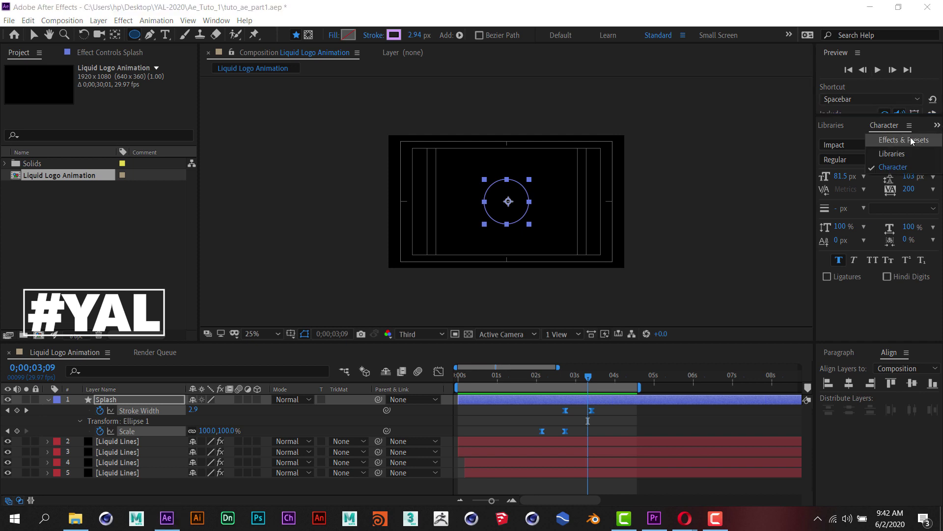
{"action": "left_click", "coordinate": [912, 141]}
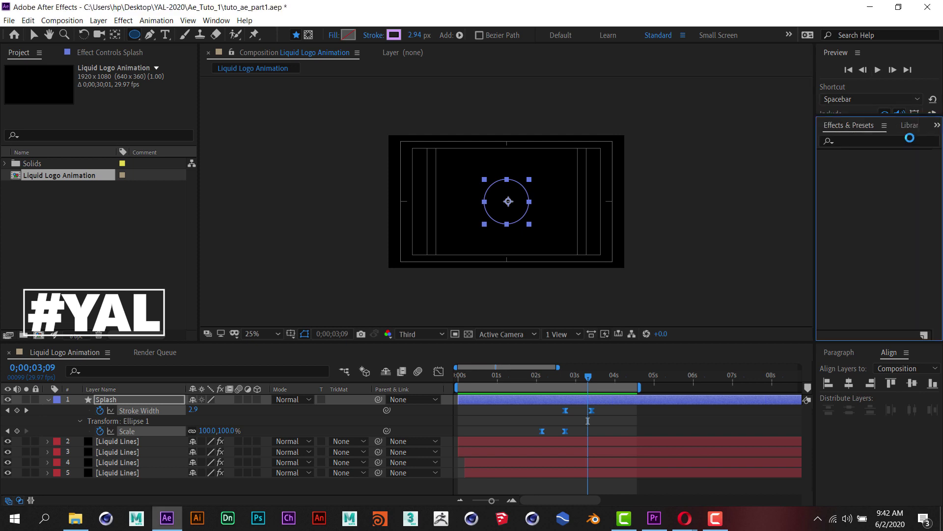
{"action": "left_click", "coordinate": [882, 141]}
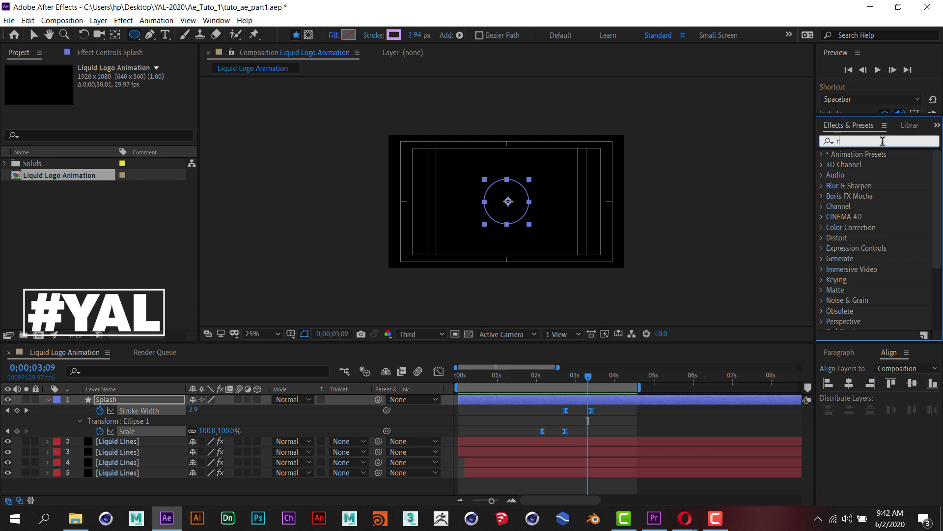
{"action": "type", "text": "oughen"}
{"action": "left_click_drag", "start_coordinate": [882, 165], "coordinate": [152, 403]}
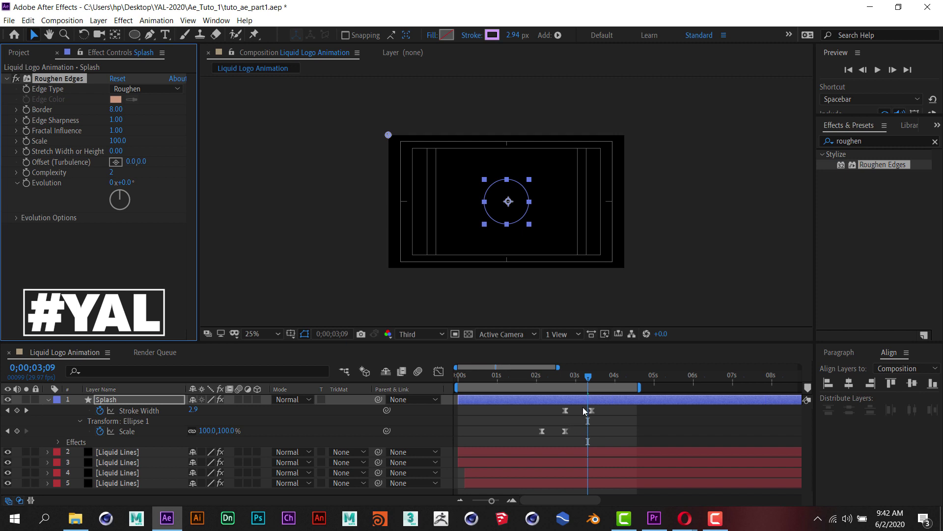
{"action": "left_click_drag", "start_coordinate": [588, 378], "coordinate": [421, 376]}
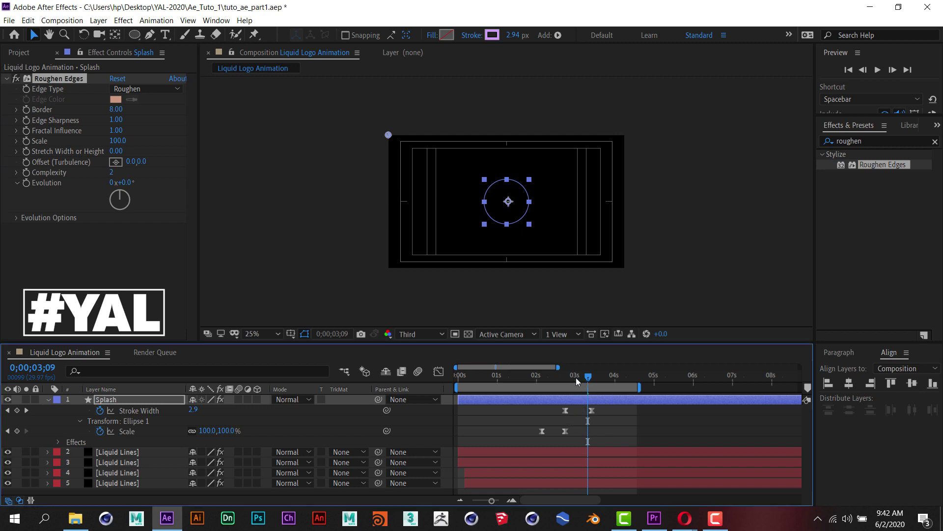
Preview the roughened splash, then stop at 0;00;02;29 to see the thick ring
{"action": "key", "text": "space"}
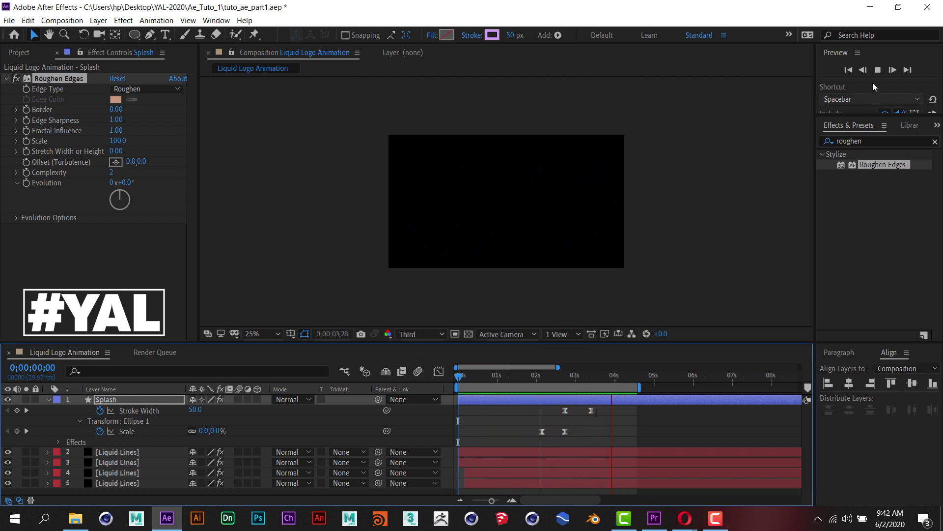
{"action": "key", "text": "space"}
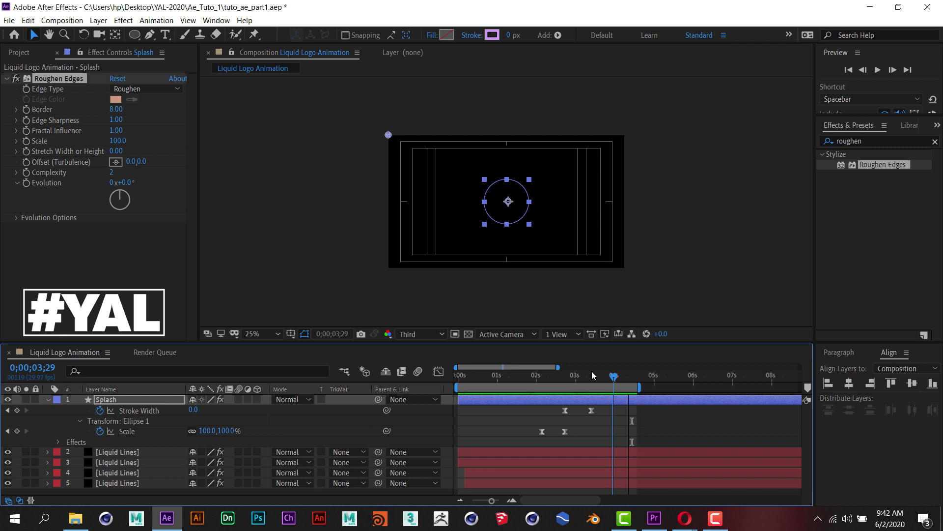
{"action": "left_click_drag", "start_coordinate": [634, 383], "coordinate": [575, 377]}
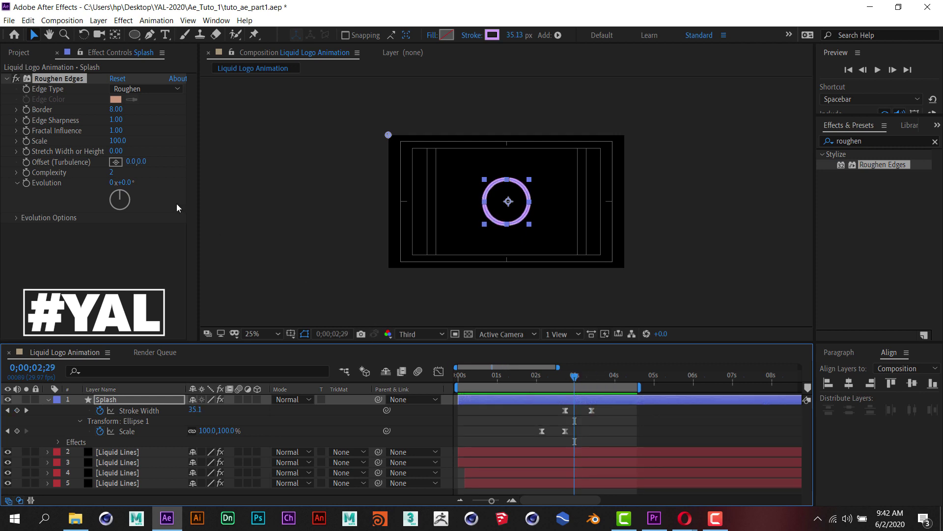
Set Splash's Roughen Edges Border to 30 and Edge Sharpness to 10
{"action": "left_click", "coordinate": [117, 109]}
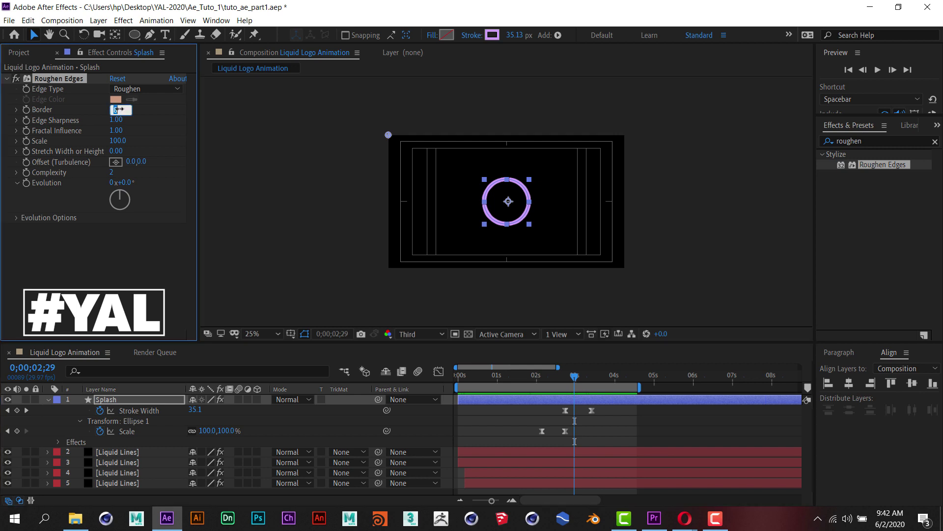
{"action": "type", "text": "30"}
{"action": "key", "text": "Return"}
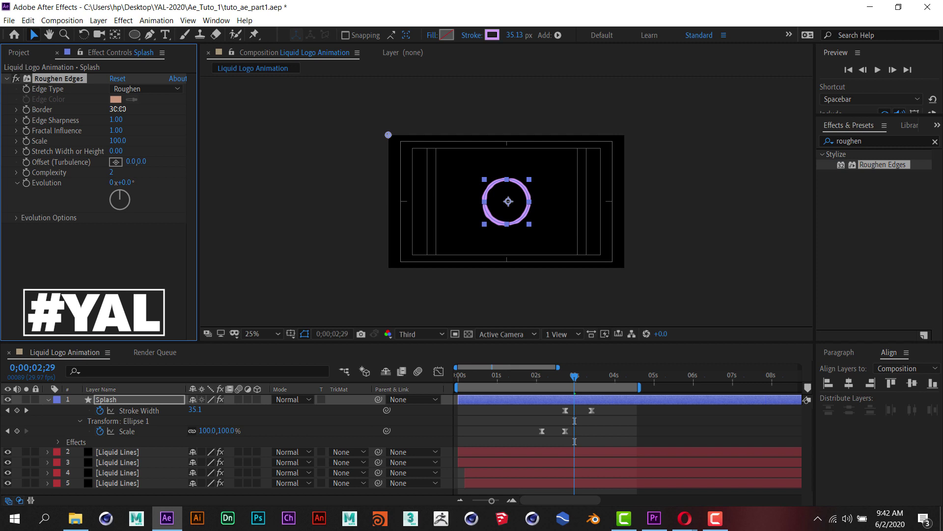
{"action": "key", "text": "ctrl+z"}
{"action": "left_click", "coordinate": [116, 110]}
{"action": "type", "text": "30"}
{"action": "key", "text": "Return"}
{"action": "left_click", "coordinate": [115, 121]}
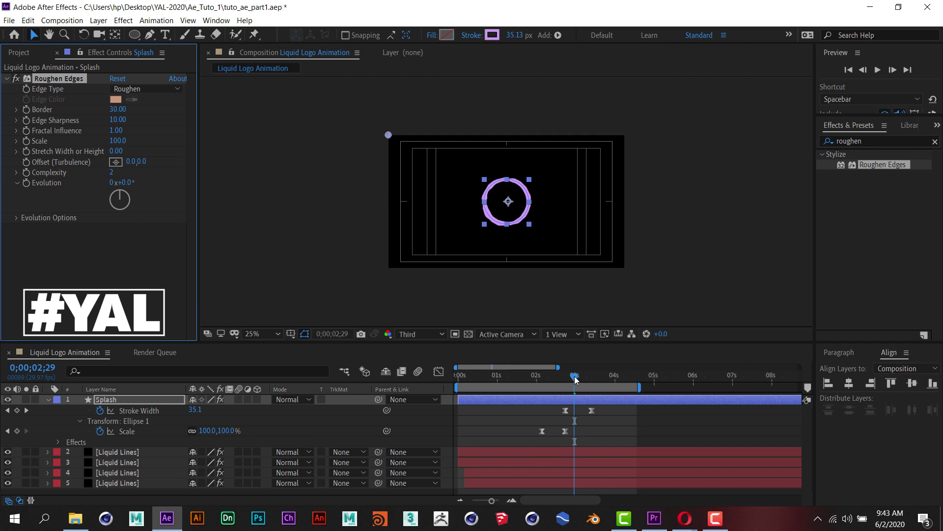
{"action": "left_click_drag", "start_coordinate": [574, 378], "coordinate": [464, 377]}
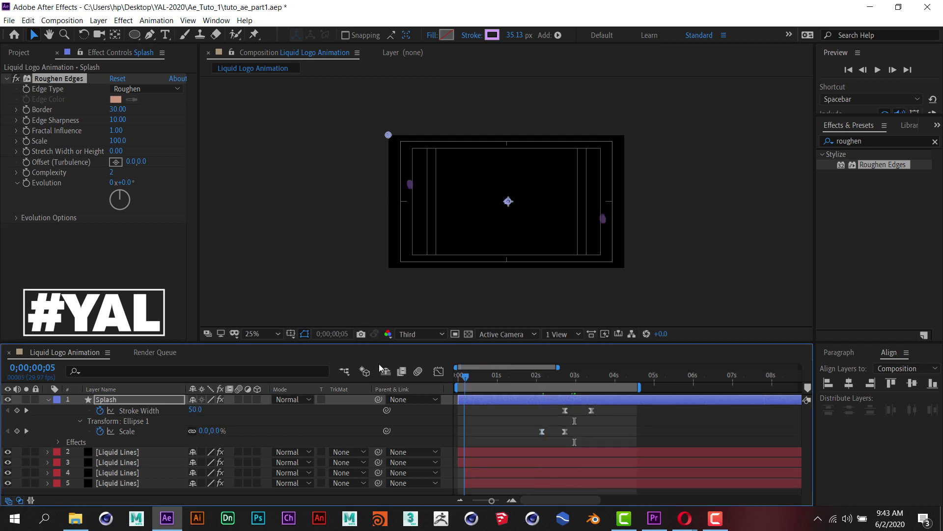
{"action": "left_click", "coordinate": [878, 70]}
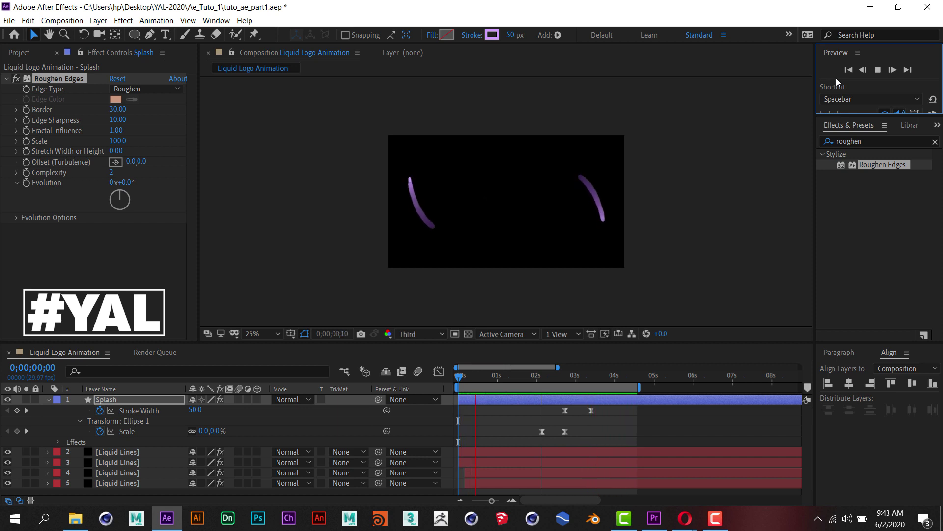
{"action": "left_click", "coordinate": [878, 71]}
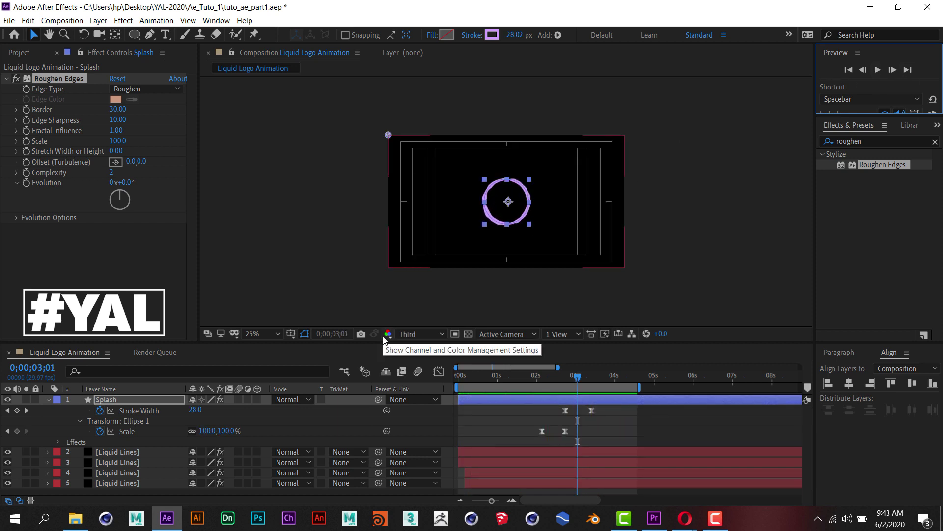
{"action": "left_click", "coordinate": [49, 399]}
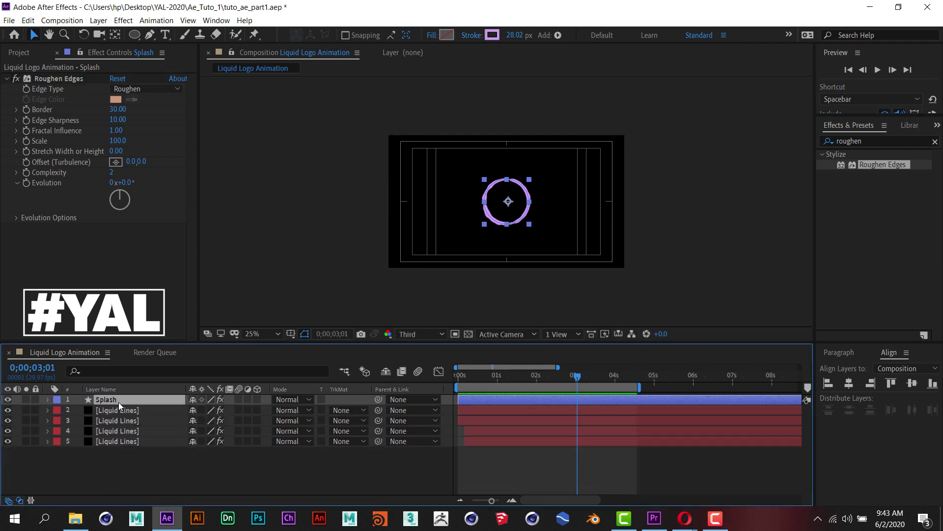
Duplicate Splash as Splash 2 and shift the copy to start a few frames later
{"action": "key", "text": "ctrl+d"}
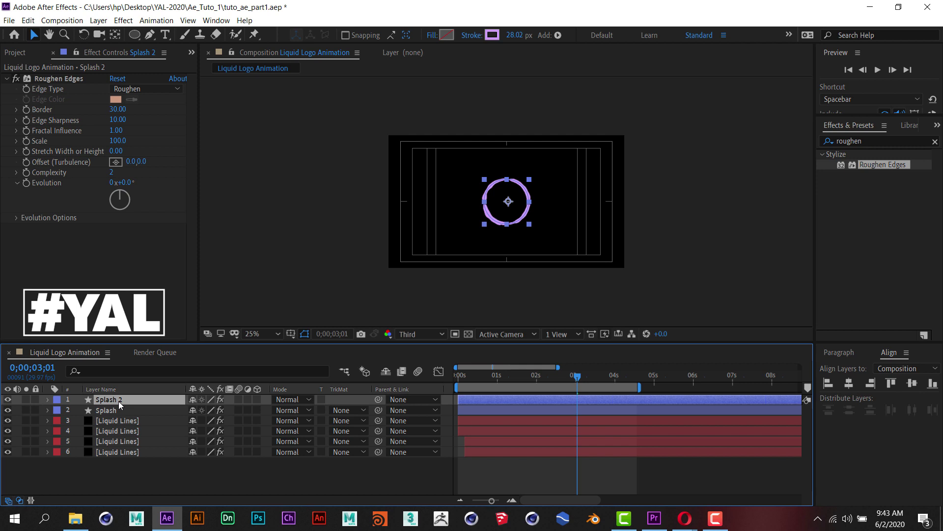
{"action": "key", "text": "Return"}
{"action": "left_click_drag", "start_coordinate": [467, 399], "coordinate": [471, 397]}
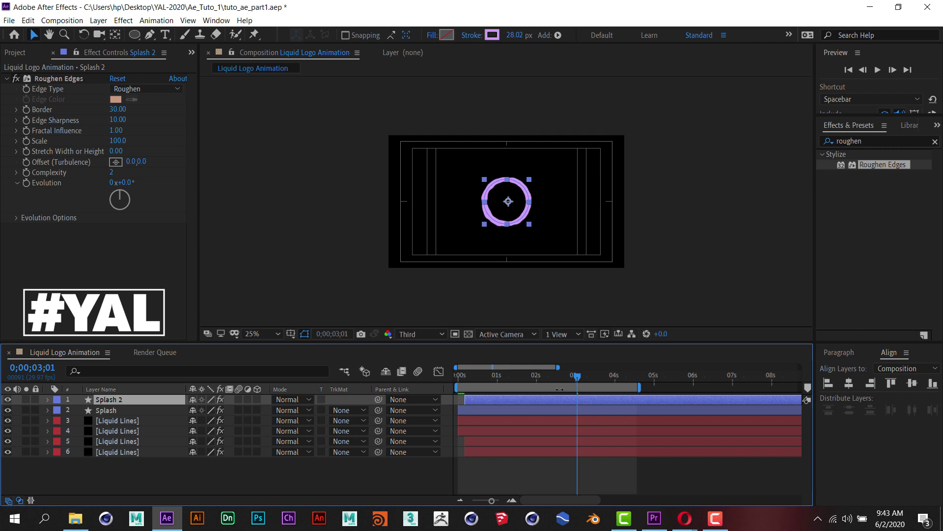
Preview the animation from the start to check the two offset splash strokes
{"action": "left_click_drag", "start_coordinate": [576, 376], "coordinate": [500, 376]}
{"action": "key", "text": "Home"}
{"action": "left_click", "coordinate": [878, 70]}
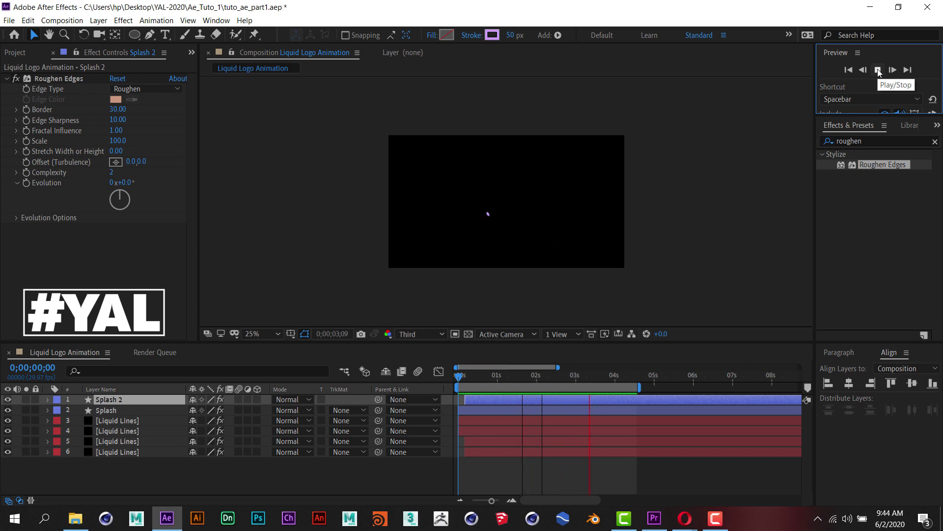
{"action": "left_click", "coordinate": [878, 70]}
{"action": "left_click", "coordinate": [489, 396]}
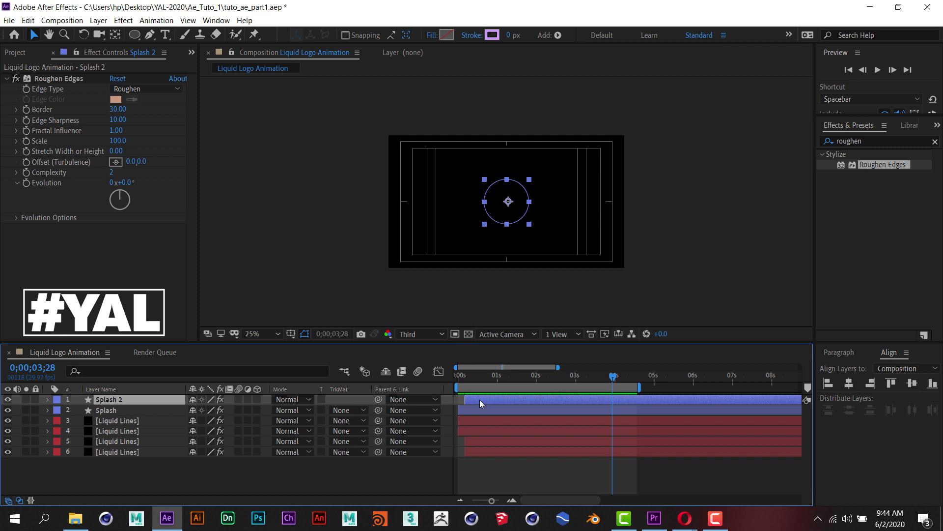
{"action": "left_click", "coordinate": [489, 35]}
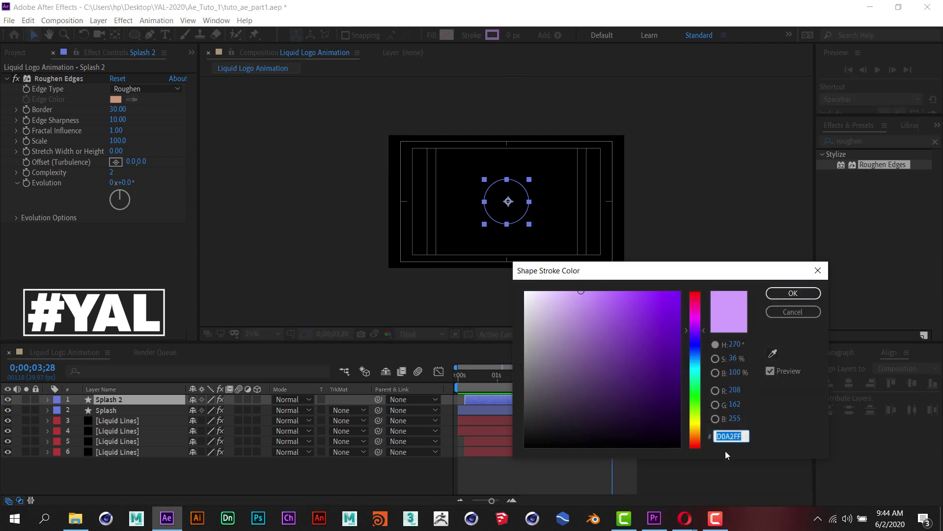
Give Splash 2 the stroke colour 2E1A42 and preview the result from the first frame
{"action": "type", "text": "2E"}
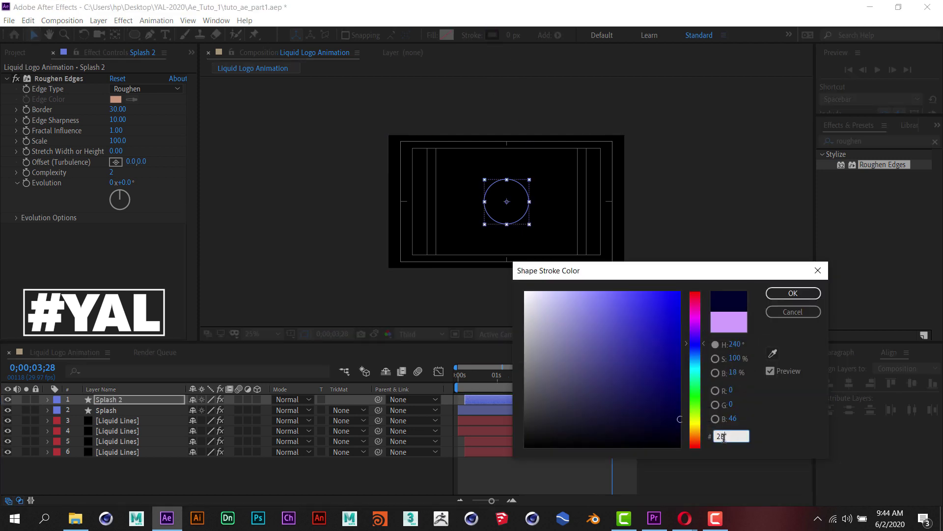
{"action": "type", "text": "1A42"}
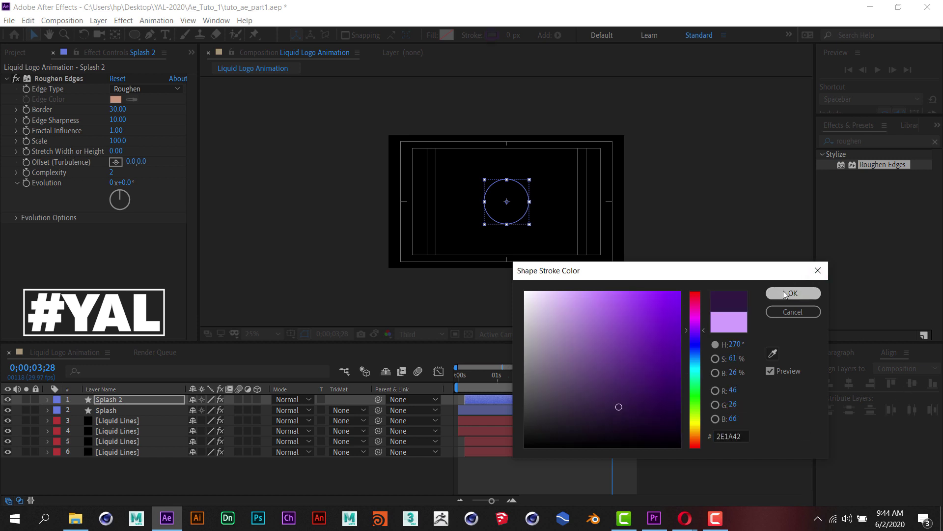
{"action": "left_click", "coordinate": [793, 293]}
{"action": "key", "text": "Home"}
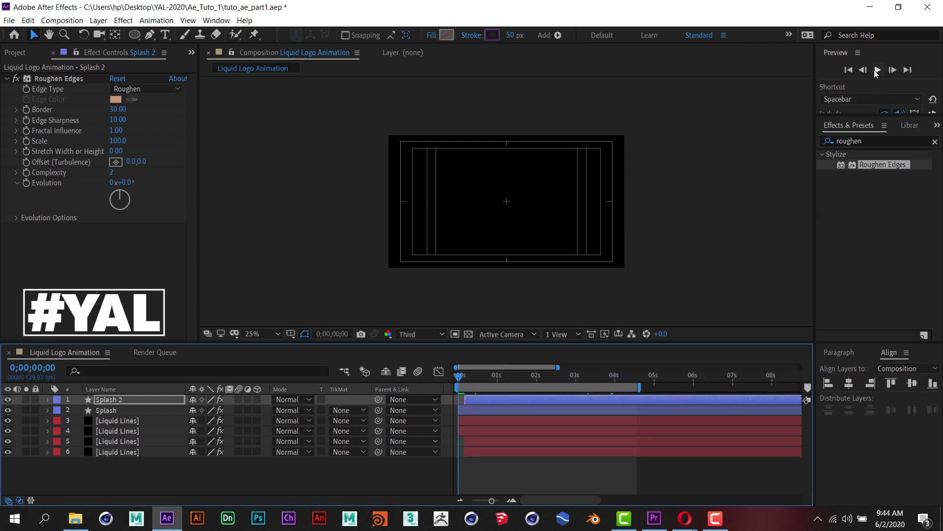
{"action": "left_click", "coordinate": [876, 72]}
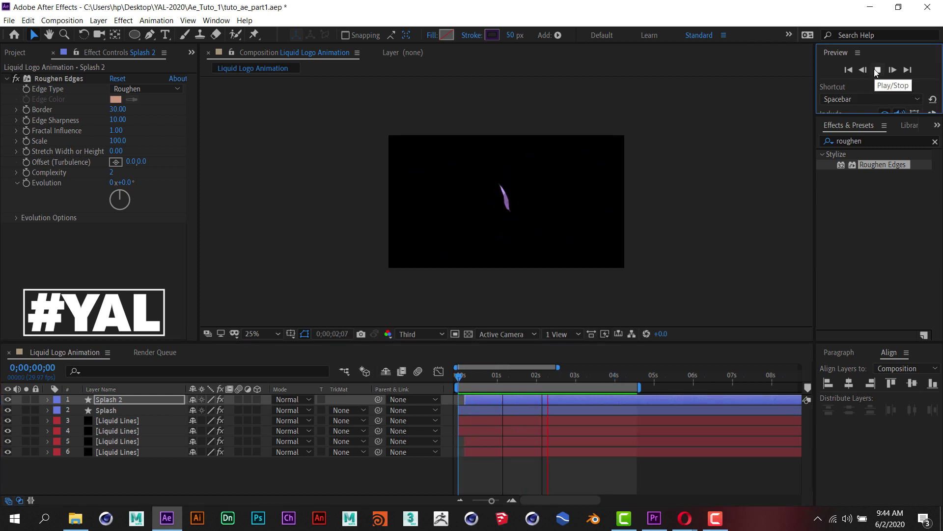
{"action": "left_click", "coordinate": [876, 72]}
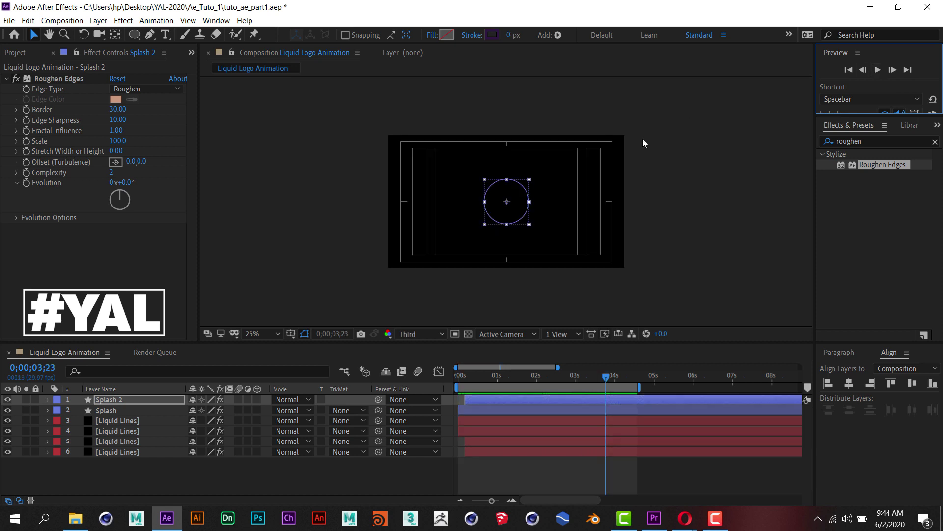
{"action": "left_click", "coordinate": [491, 400]}
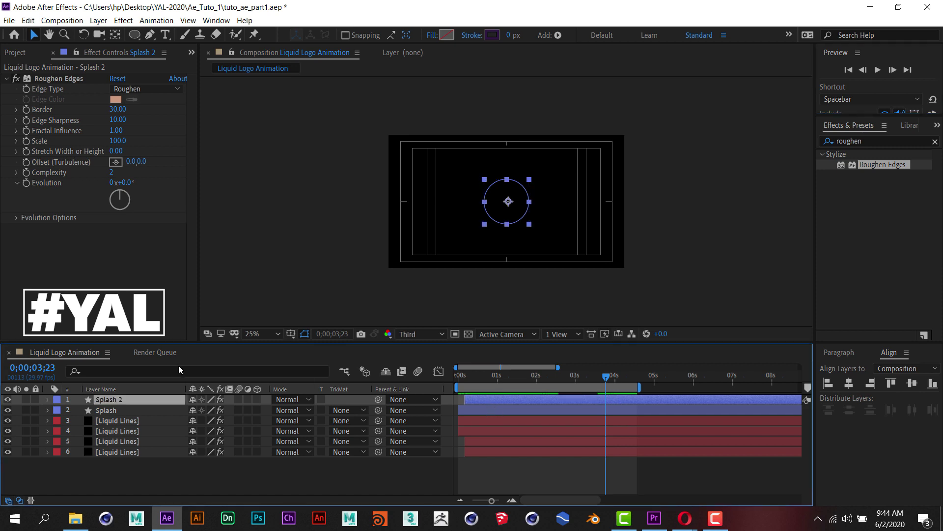
Move Splash 2 below Splash and reveal Splash's keyframed properties
{"action": "left_click_drag", "start_coordinate": [135, 398], "coordinate": [137, 413]}
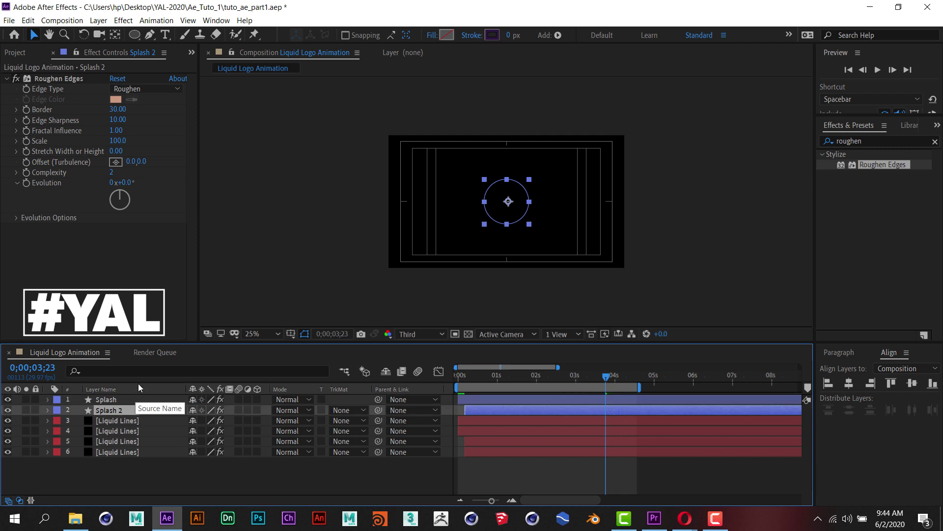
{"action": "left_click", "coordinate": [465, 399]}
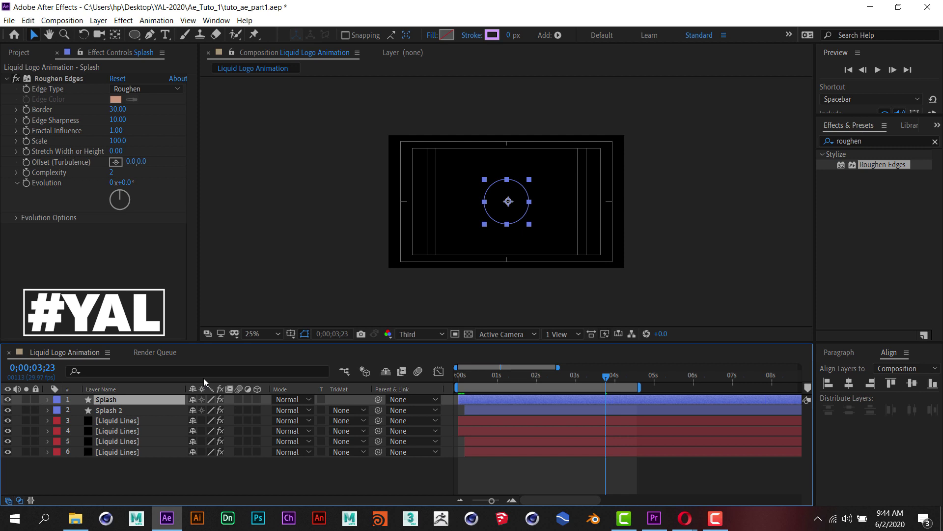
{"action": "key", "text": "u"}
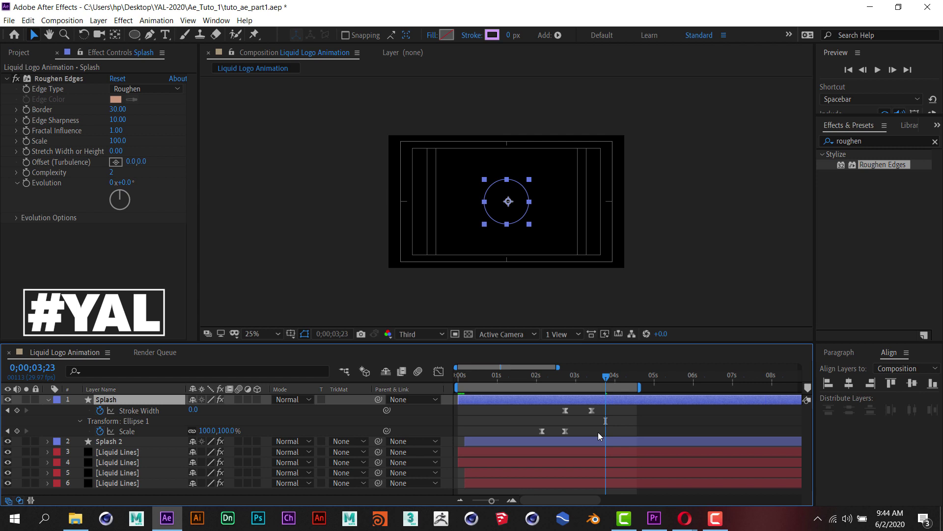
Shift Splash's last Stroke Width and Scale keyframes slightly later, then preview from the start
{"action": "left_click", "coordinate": [592, 411]}
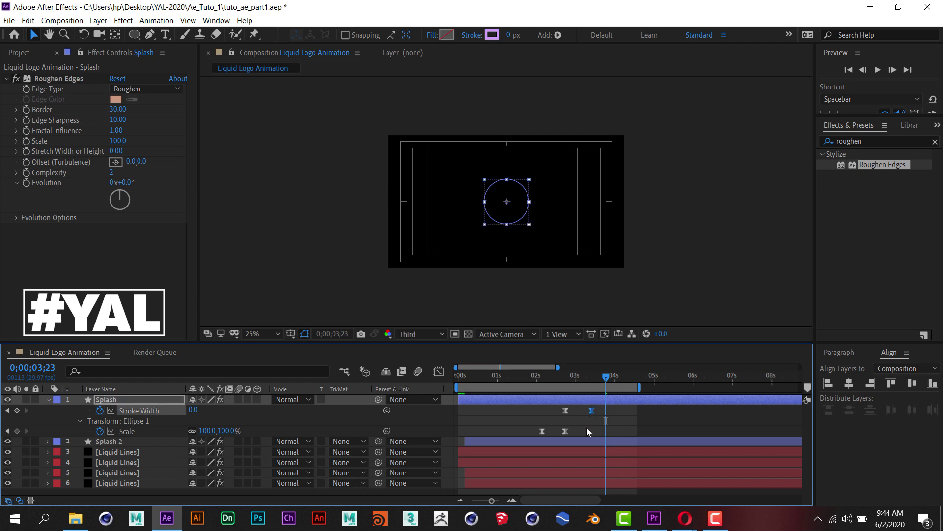
{"action": "left_click", "coordinate": [565, 431], "text": "shift"}
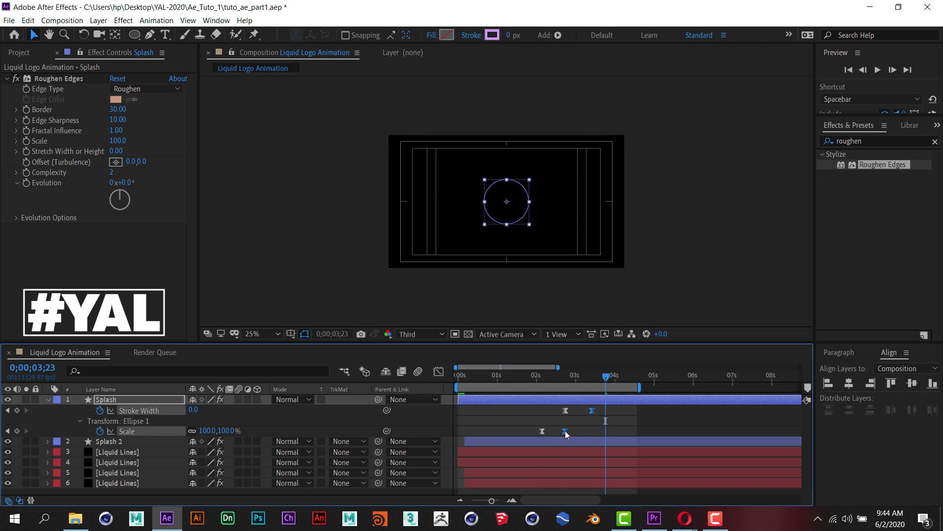
{"action": "mouse_move", "coordinate": [565, 430]}
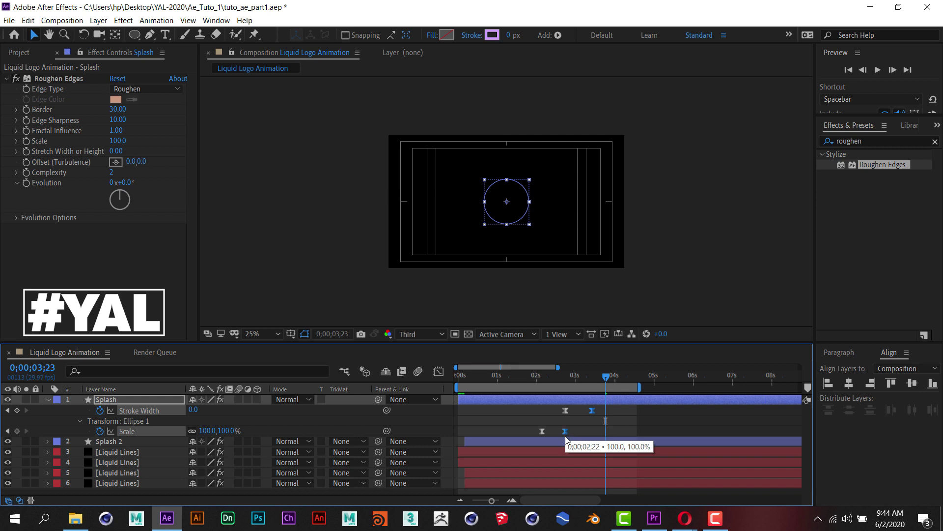
{"action": "left_click_drag", "start_coordinate": [565, 430], "coordinate": [574, 431]}
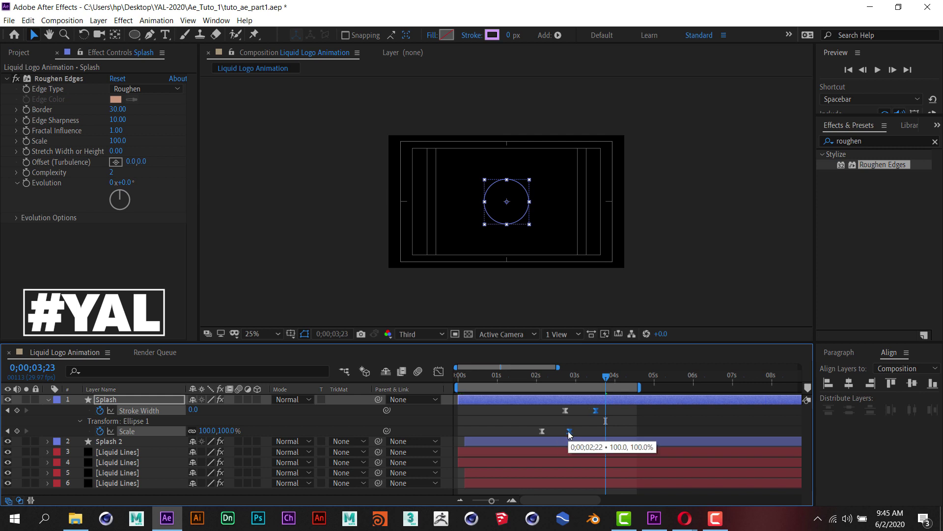
{"action": "left_click_drag", "start_coordinate": [612, 377], "coordinate": [458, 376]}
{"action": "left_click", "coordinate": [877, 70]}
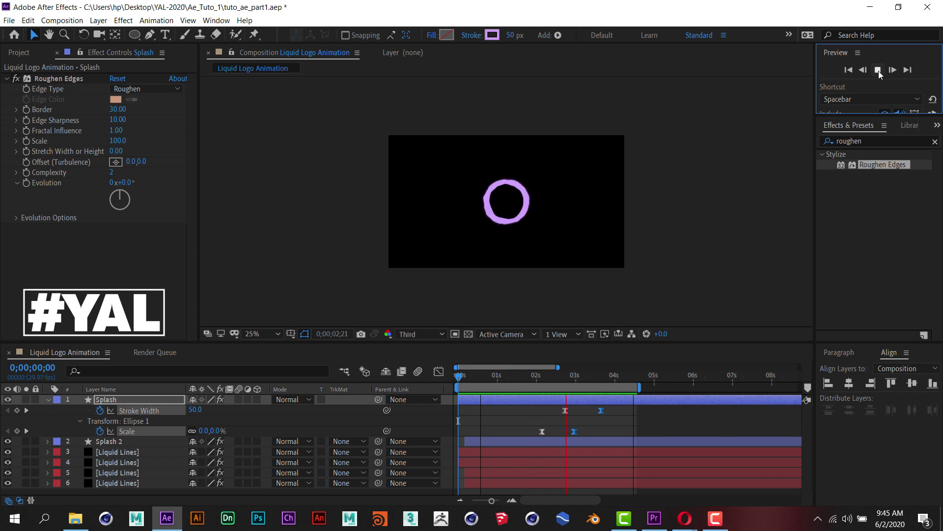
{"action": "left_click", "coordinate": [878, 71]}
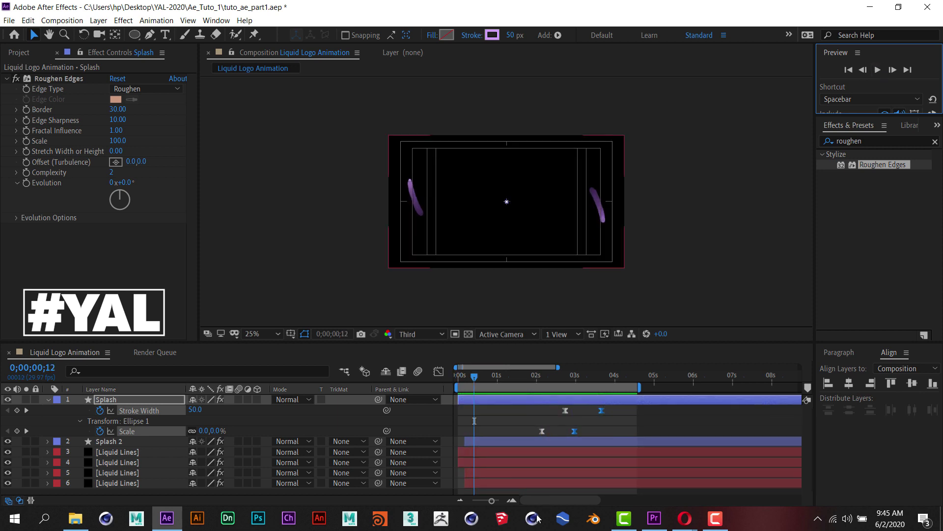
Scrub and preview Splash's growing ring stroke, then collapse Splash's properties
{"action": "left_click", "coordinate": [475, 377]}
{"action": "mouse_move", "coordinate": [476, 378]}
{"action": "left_mouse_down"}
{"action": "mouse_move", "coordinate": [556, 409]}
{"action": "mouse_move", "coordinate": [581, 431]}
{"action": "mouse_move", "coordinate": [562, 426]}
{"action": "mouse_move", "coordinate": [593, 438]}
{"action": "mouse_move", "coordinate": [555, 434]}
{"action": "mouse_move", "coordinate": [572, 435]}
{"action": "mouse_move", "coordinate": [558, 426]}
{"action": "left_mouse_up"}
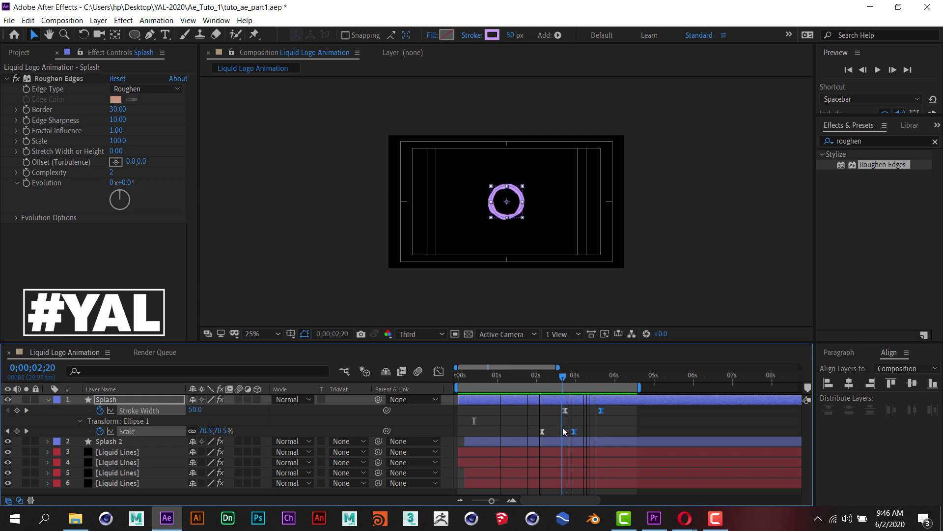
{"action": "left_click_drag", "start_coordinate": [559, 426], "coordinate": [590, 444]}
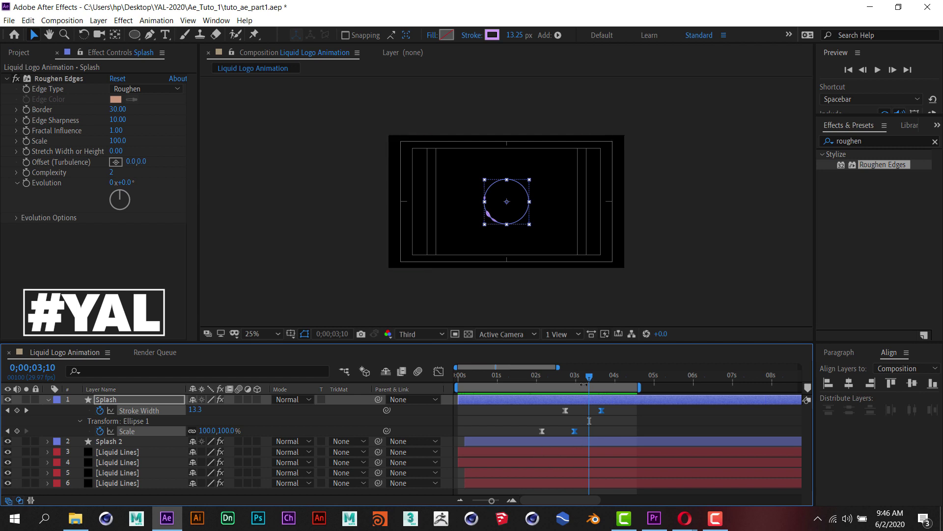
{"action": "left_click_drag", "start_coordinate": [590, 380], "coordinate": [440, 375]}
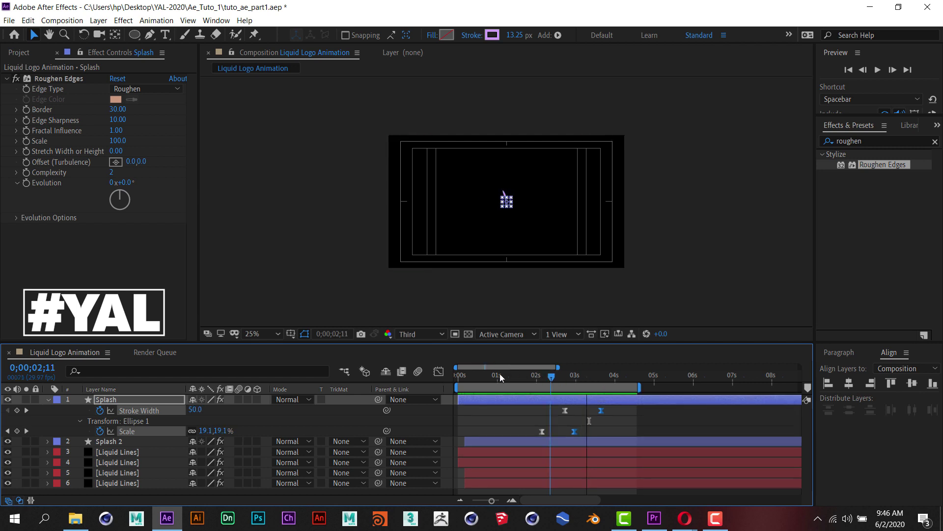
{"action": "left_click", "coordinate": [878, 70]}
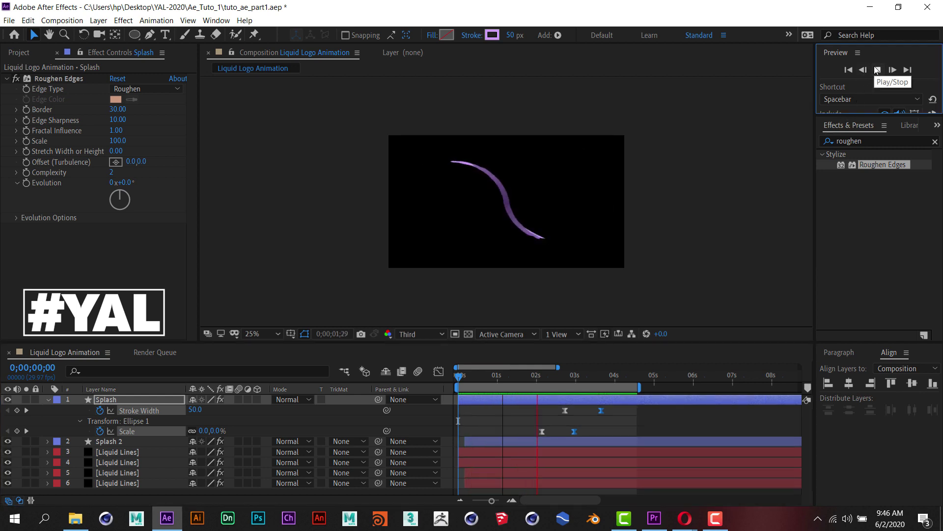
{"action": "left_click", "coordinate": [877, 70]}
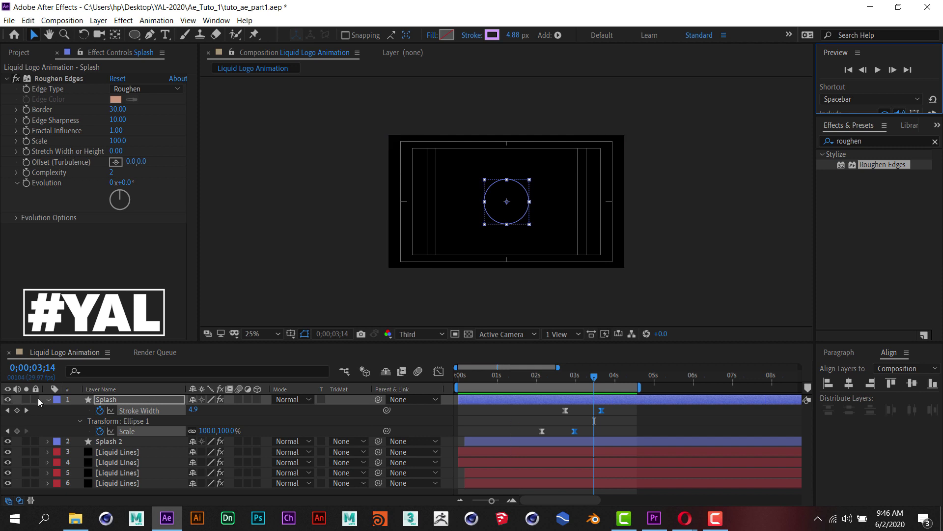
{"action": "left_click", "coordinate": [47, 401]}
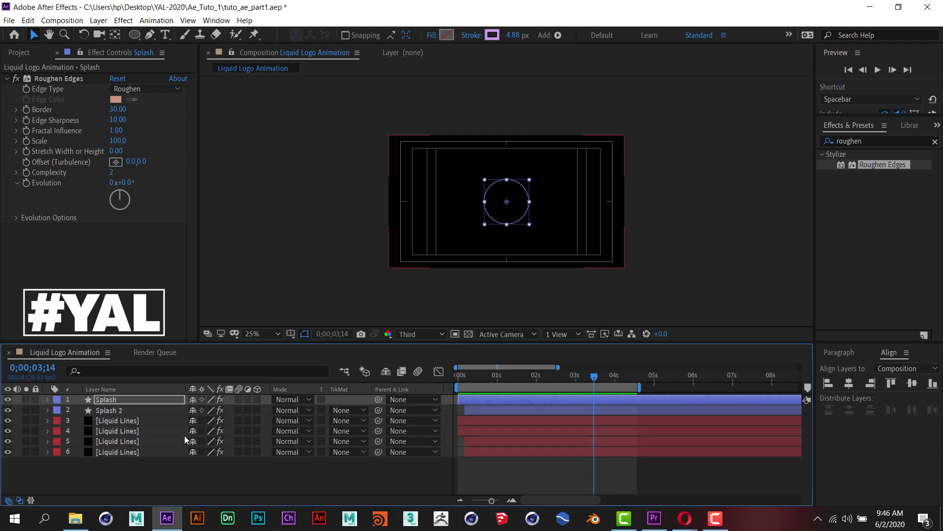
Move Splash 2 above Splash, preview the animation, and show the Project panel items
{"action": "left_click", "coordinate": [540, 411]}
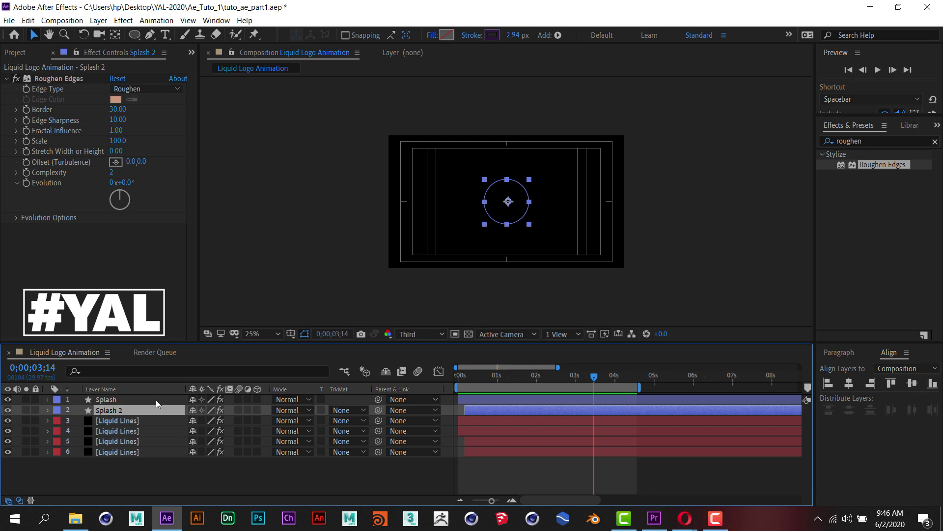
{"action": "left_click_drag", "start_coordinate": [152, 410], "coordinate": [152, 396]}
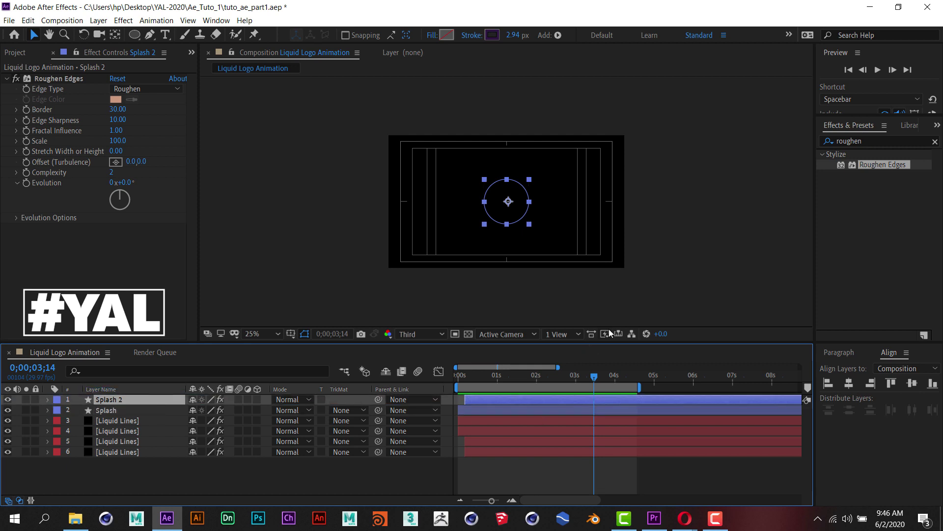
{"action": "left_click", "coordinate": [877, 71]}
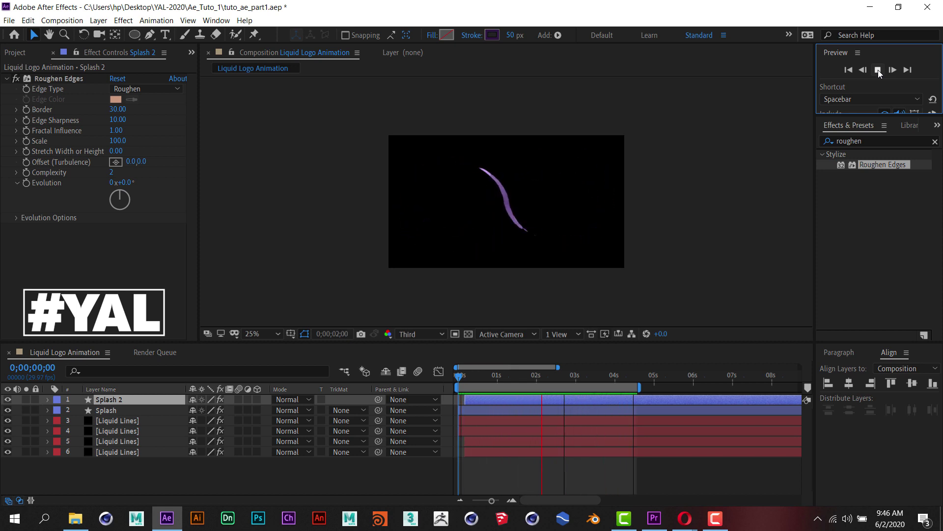
{"action": "left_click", "coordinate": [879, 71]}
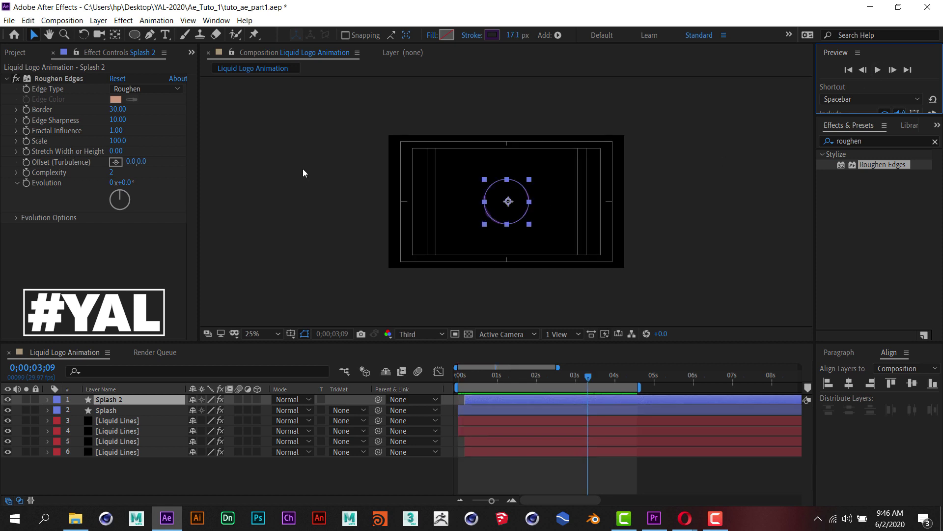
{"action": "left_click", "coordinate": [16, 52]}
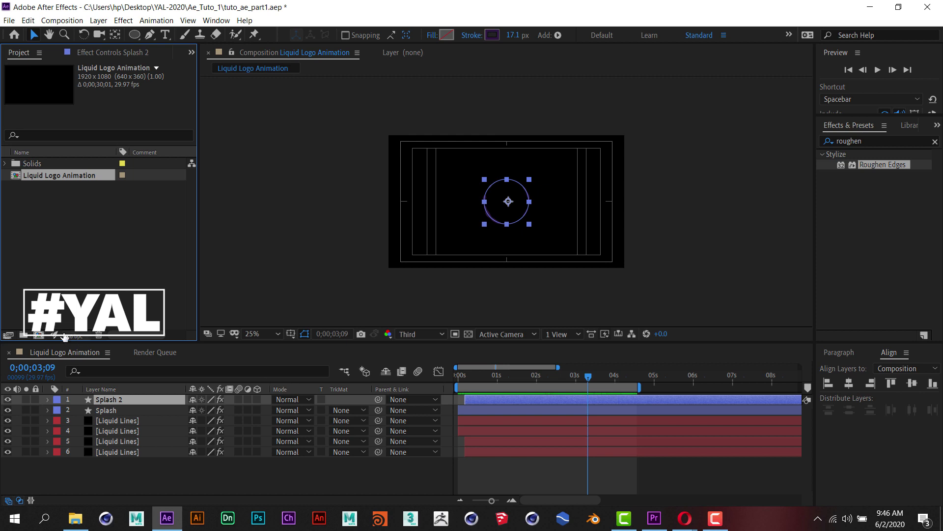
Import the ae-logo Illustrator file from the YAL-2020 folder into the project
{"action": "right_click", "coordinate": [51, 243]}
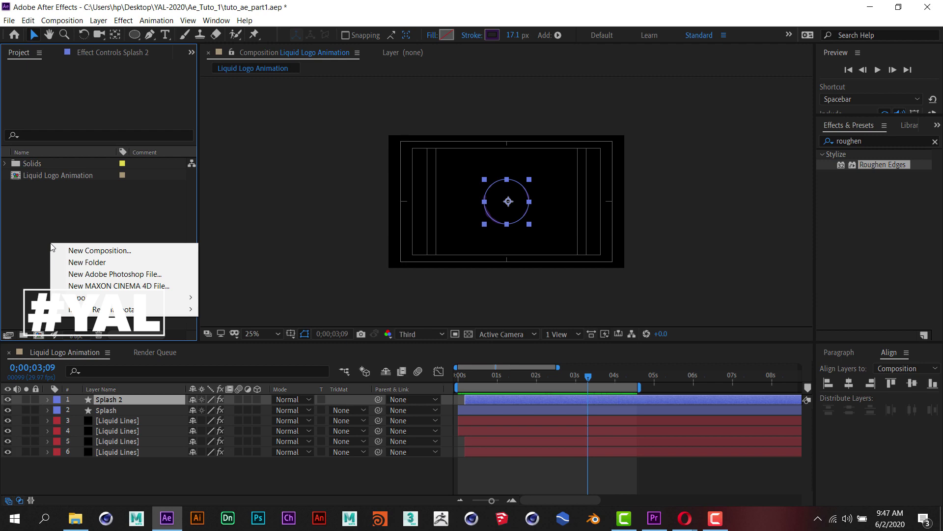
{"action": "mouse_move", "coordinate": [88, 297]}
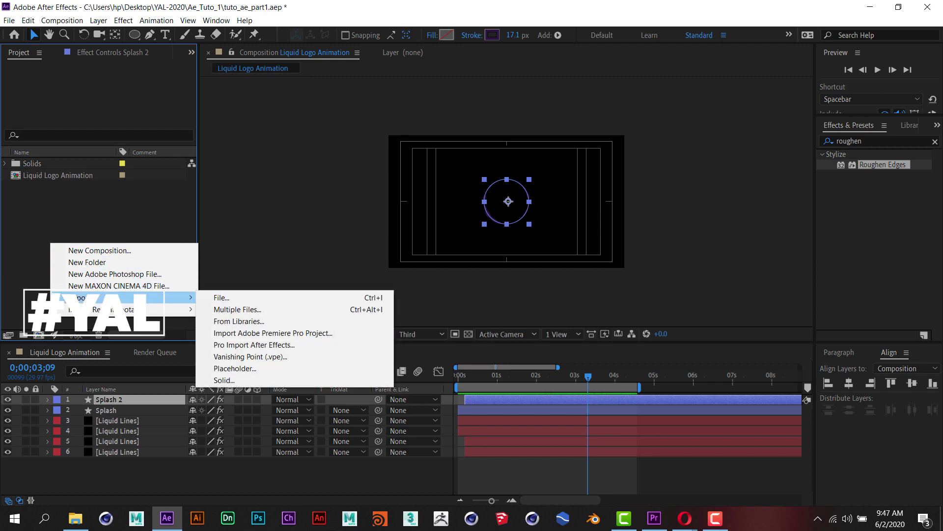
{"action": "key", "text": "ctrl+i"}
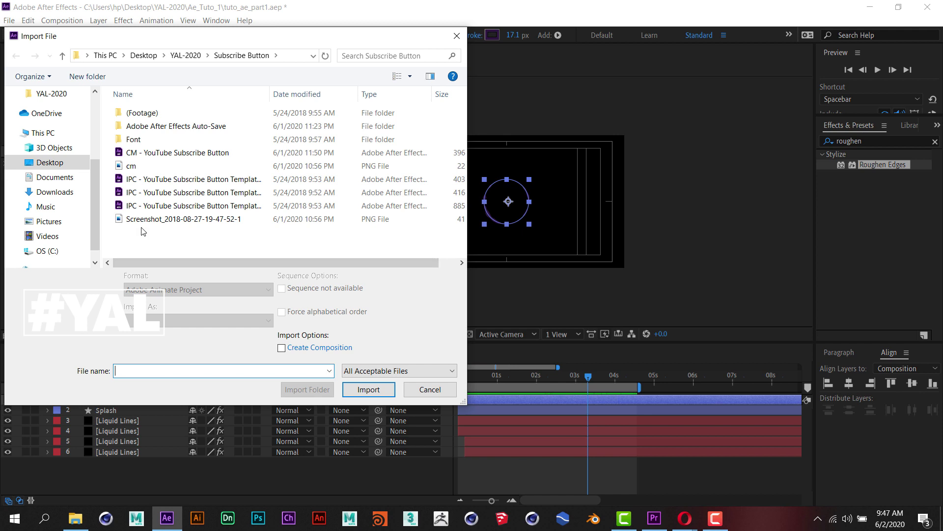
{"action": "left_click", "coordinate": [186, 55]}
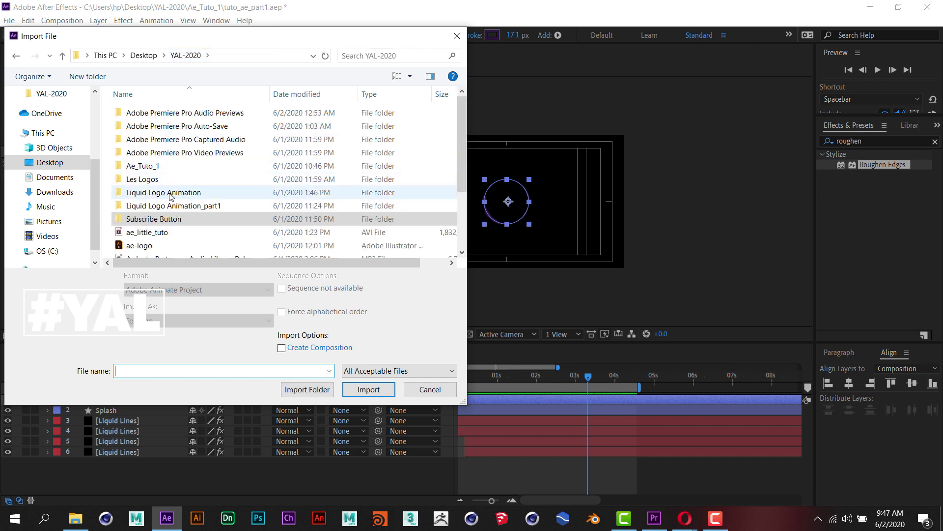
{"action": "scroll", "coordinate": [173, 199], "scroll_direction": "down", "scroll_amount": 2}
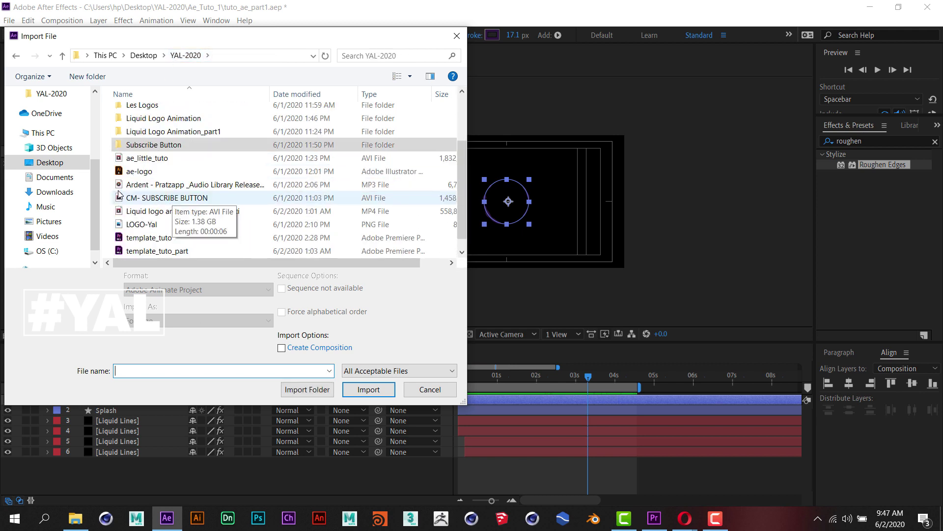
{"action": "left_click", "coordinate": [139, 171]}
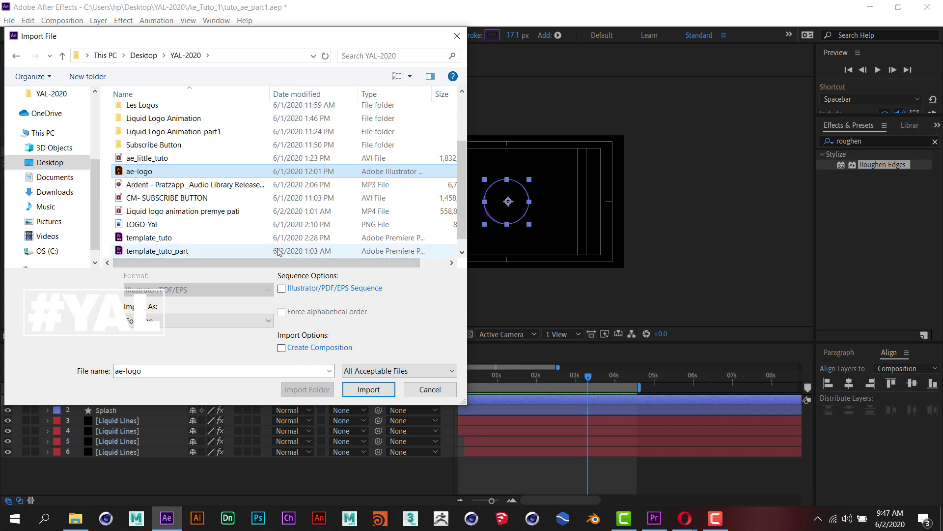
{"action": "left_click", "coordinate": [363, 393]}
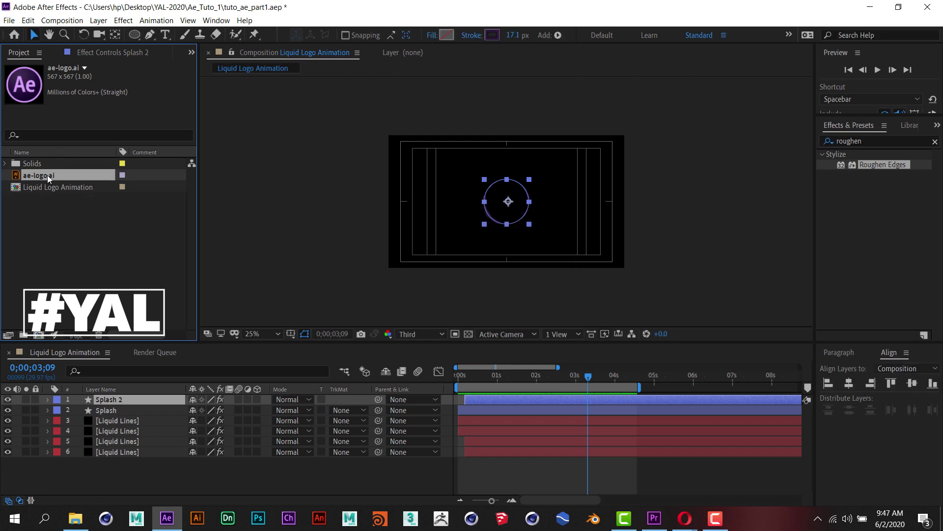
Add ae-logo.ai to the composition as the top layer and rename it Logo
{"action": "left_click_drag", "start_coordinate": [47, 175], "coordinate": [48, 396]}
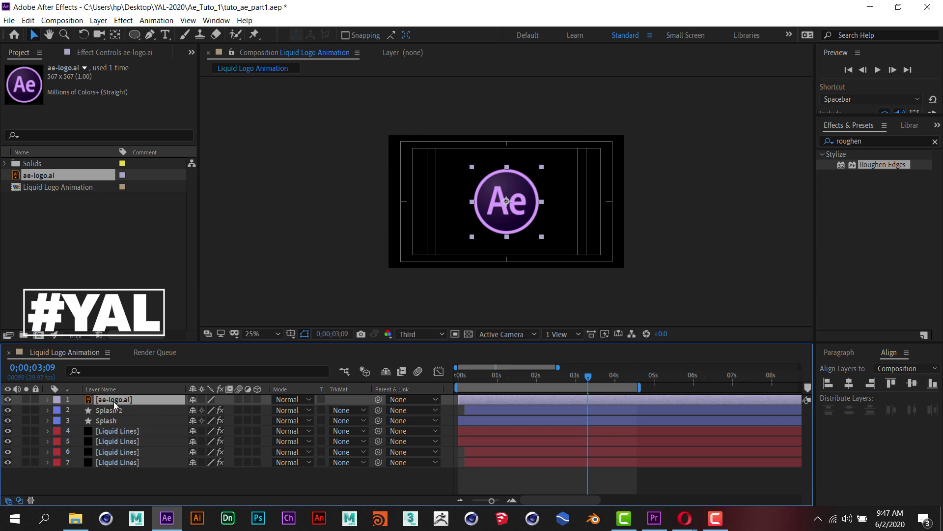
{"action": "key", "text": "Return"}
{"action": "type", "text": "Logo"}
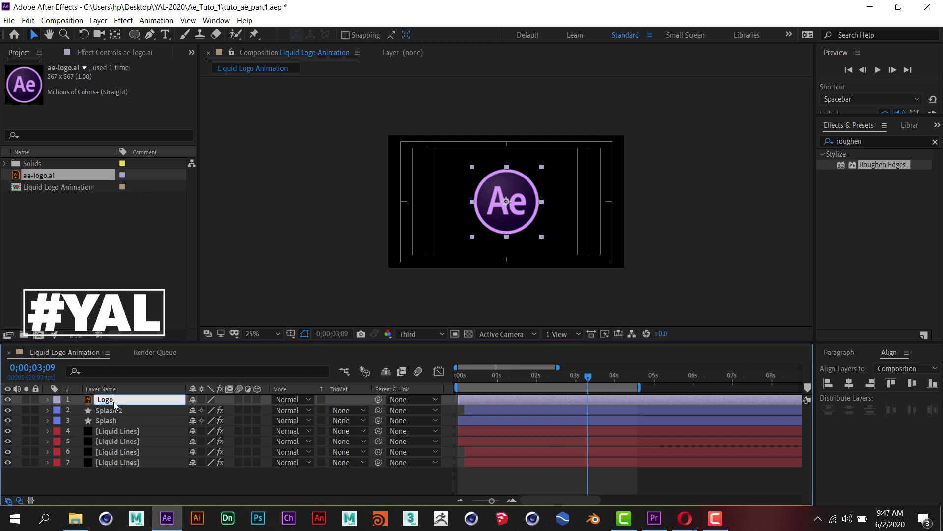
{"action": "key", "text": "Return"}
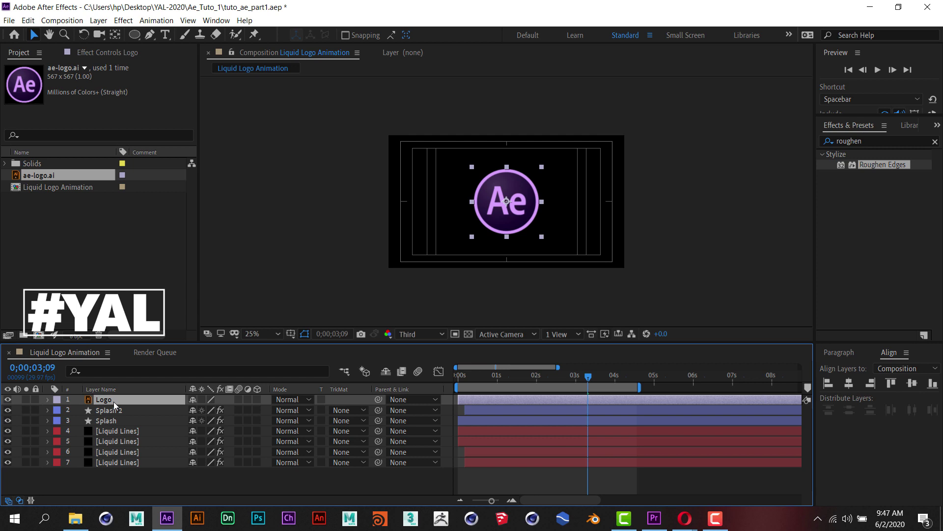
{"action": "key", "text": "s"}
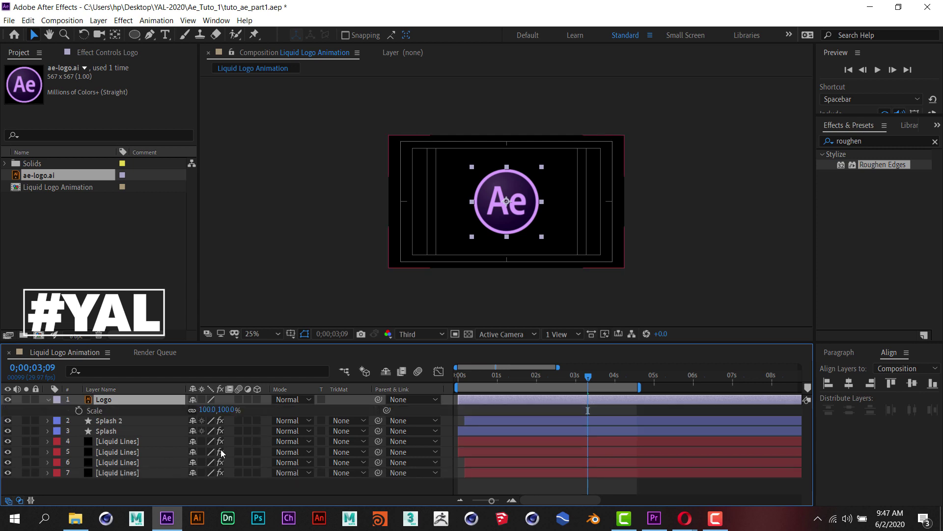
Shrink the Logo slightly and scrub the splash animation to compare sizes
{"action": "left_click_drag", "start_coordinate": [227, 409], "coordinate": [218, 411]}
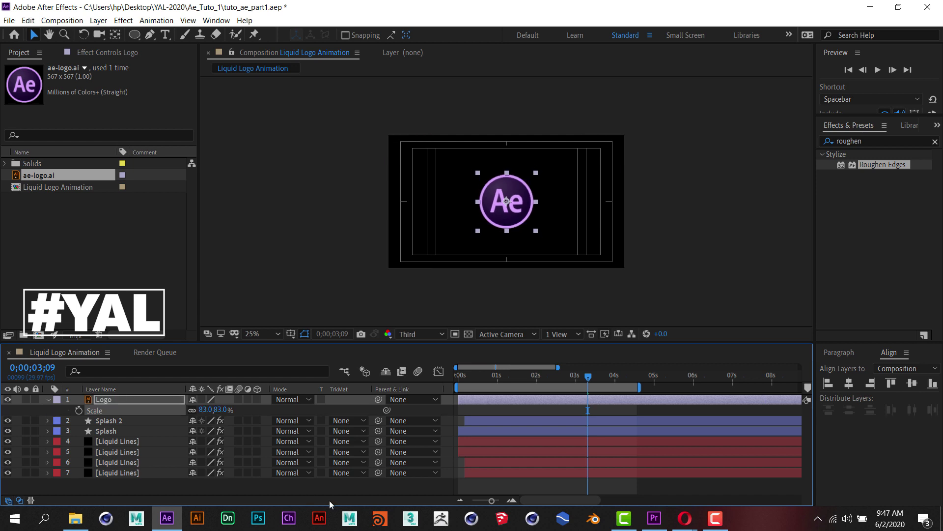
{"action": "mouse_move", "coordinate": [588, 377]}
{"action": "left_mouse_down"}
{"action": "mouse_move", "coordinate": [537, 376]}
{"action": "mouse_move", "coordinate": [552, 389]}
{"action": "left_mouse_up"}
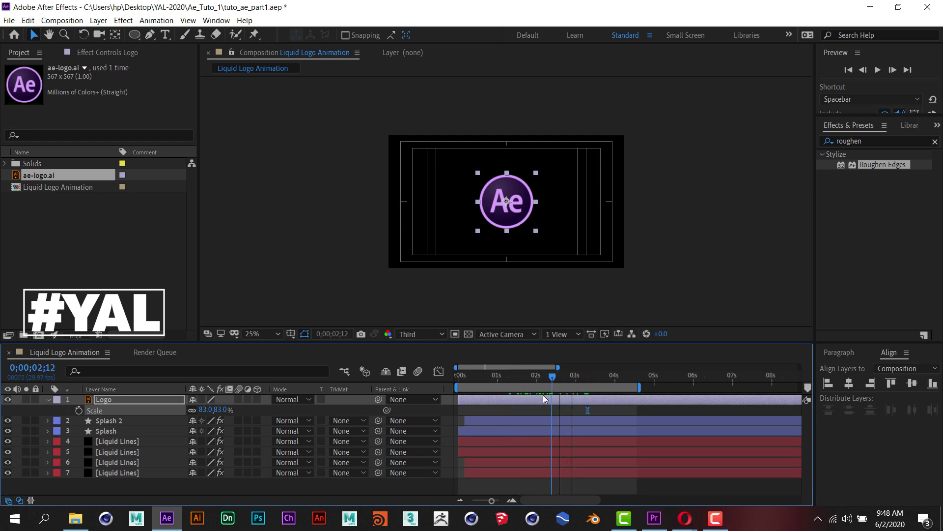
{"action": "left_click", "coordinate": [501, 422]}
{"action": "left_click_drag", "start_coordinate": [553, 376], "coordinate": [575, 393]}
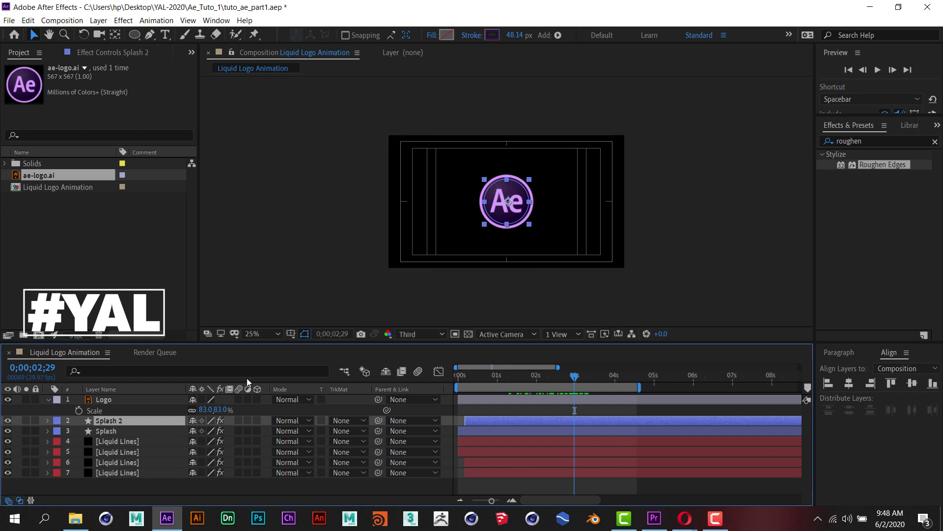
Reduce the Logo scale through 74% to 70% and preview it against Splash 2
{"action": "left_click_drag", "start_coordinate": [219, 410], "coordinate": [215, 409]}
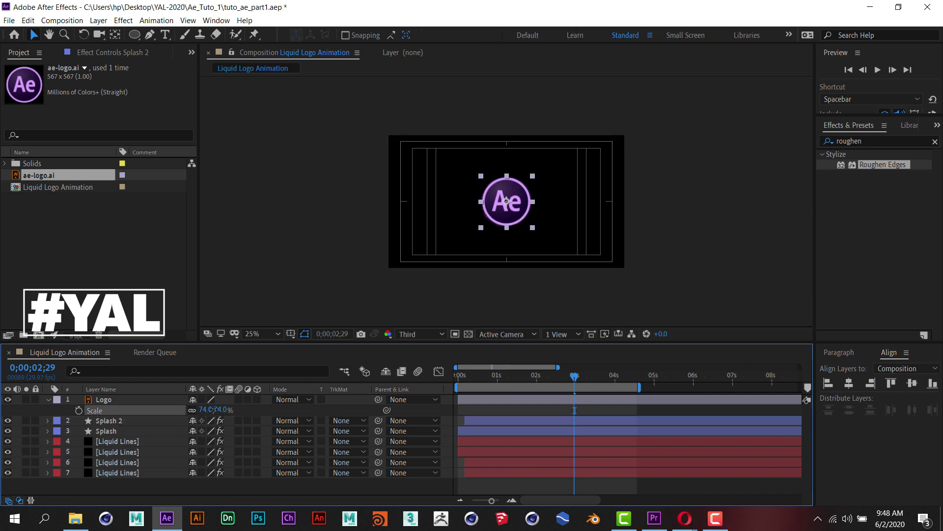
{"action": "left_click", "coordinate": [578, 420]}
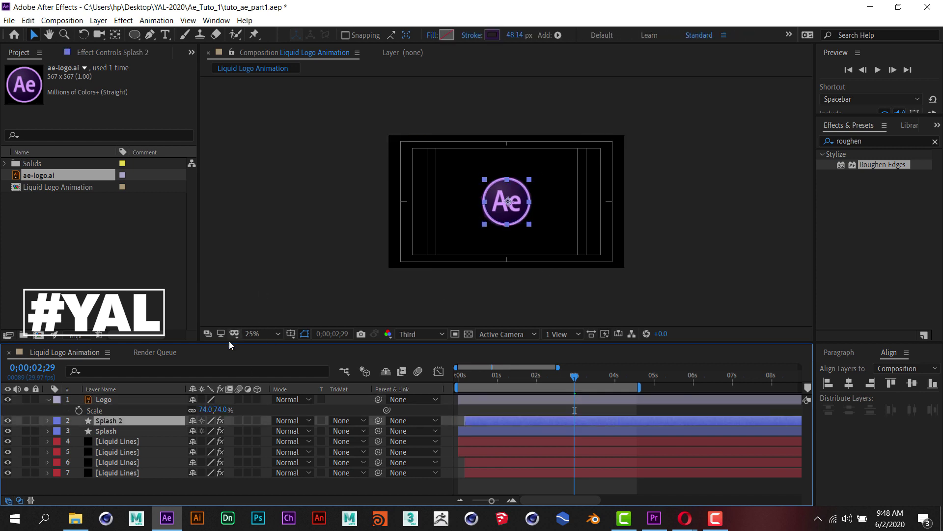
{"action": "left_click_drag", "start_coordinate": [219, 410], "coordinate": [216, 410]}
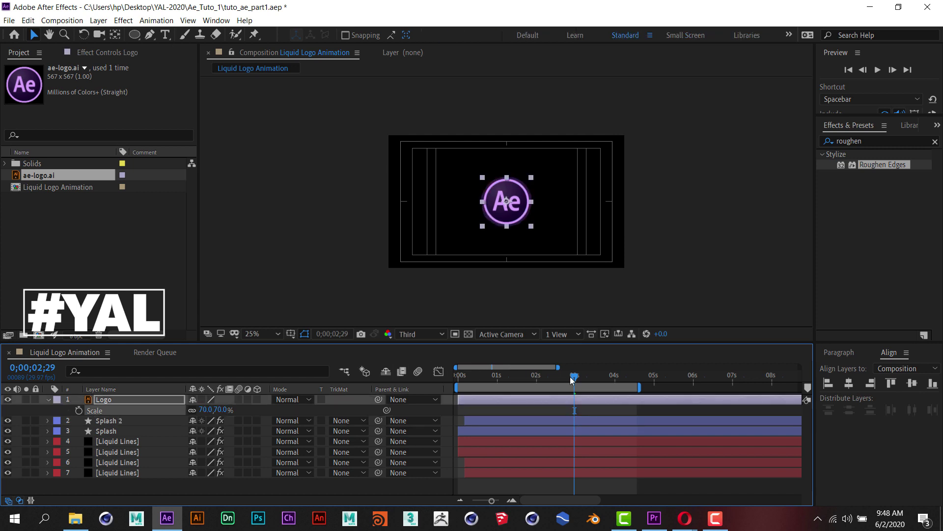
{"action": "key", "text": "space"}
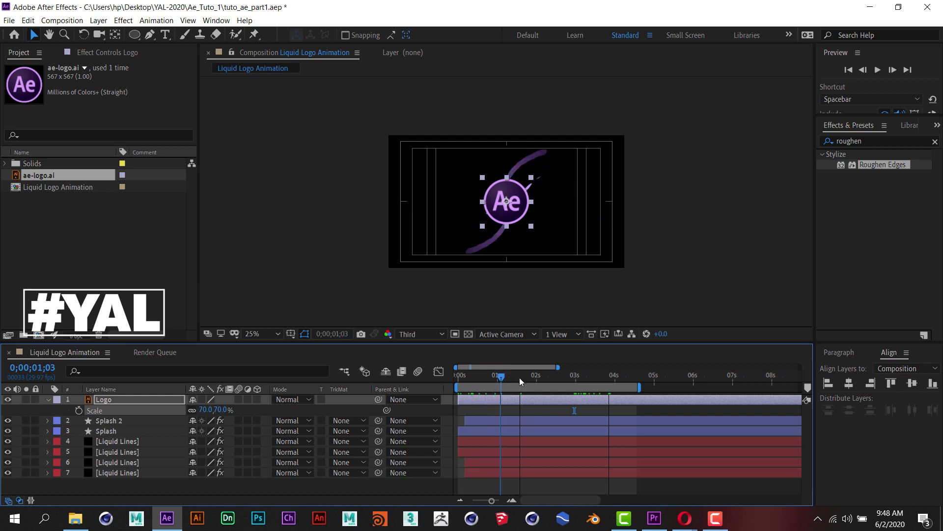
{"action": "mouse_move", "coordinate": [570, 384]}
{"action": "left_mouse_down"}
{"action": "mouse_move", "coordinate": [468, 375]}
{"action": "mouse_move", "coordinate": [576, 403]}
{"action": "left_mouse_up"}
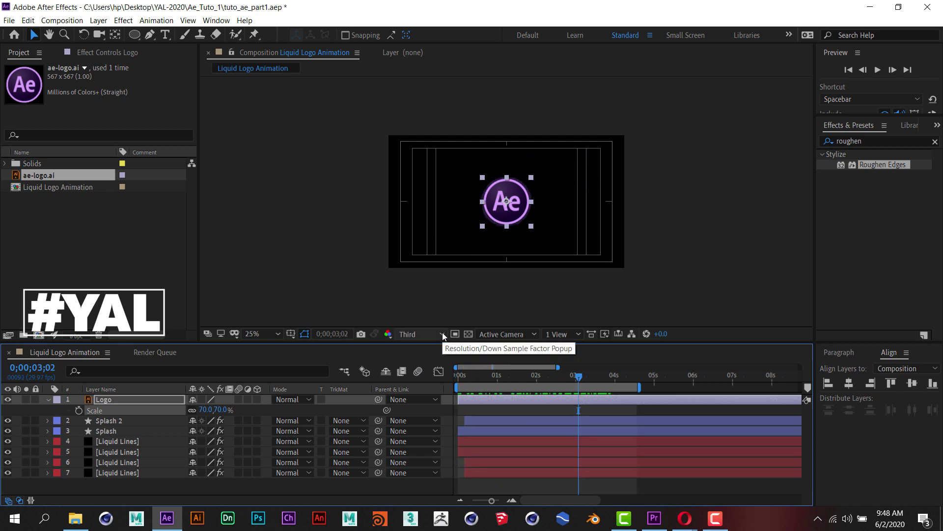
{"action": "left_click", "coordinate": [523, 421]}
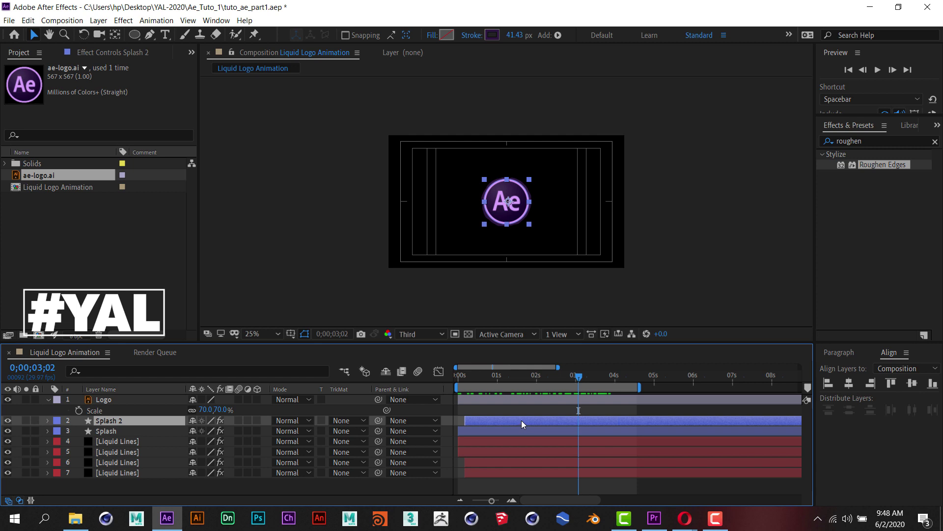
Reveal Splash 2's animated properties and move the playhead to 0;00;02;28
{"action": "key", "text": "u"}
{"action": "left_click_drag", "start_coordinate": [580, 377], "coordinate": [573, 377]}
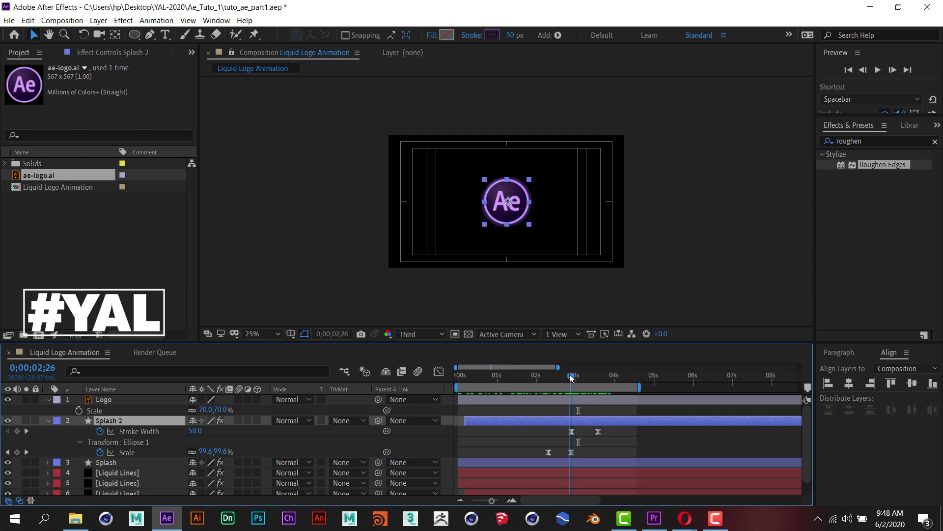
{"action": "mouse_move", "coordinate": [571, 376]}
{"action": "left_mouse_down"}
{"action": "mouse_move", "coordinate": [573, 384]}
{"action": "mouse_move", "coordinate": [549, 391]}
{"action": "left_mouse_up"}
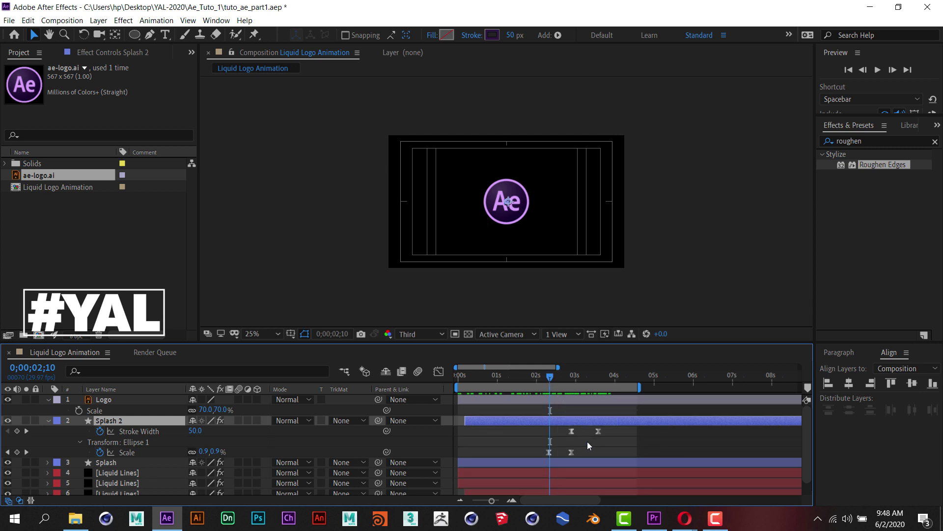
Shift both of the Splash layer's Stroke Width keyframes earlier, aligned at 0;00;02;16
{"action": "left_click", "coordinate": [48, 461]}
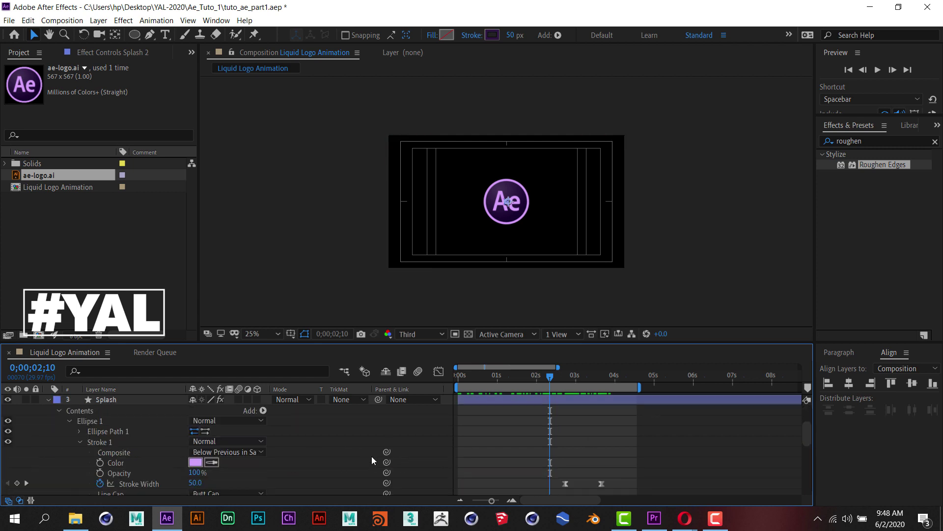
{"action": "scroll", "coordinate": [450, 413], "scroll_direction": "up", "scroll_amount": 5}
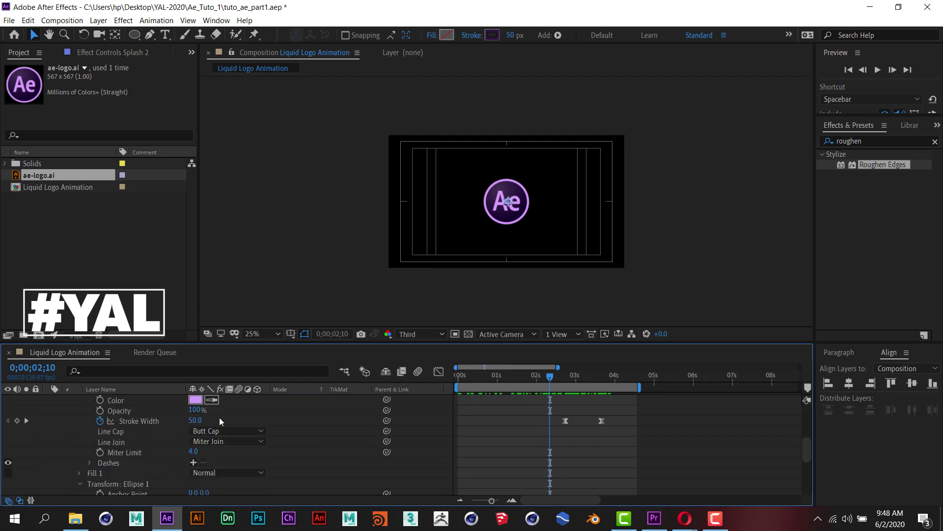
{"action": "left_click", "coordinate": [113, 460]}
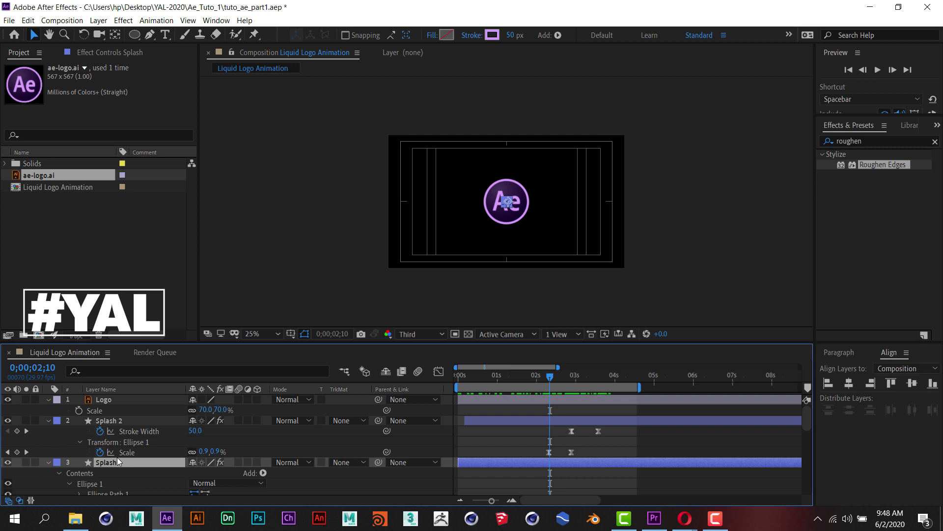
{"action": "key", "text": "u"}
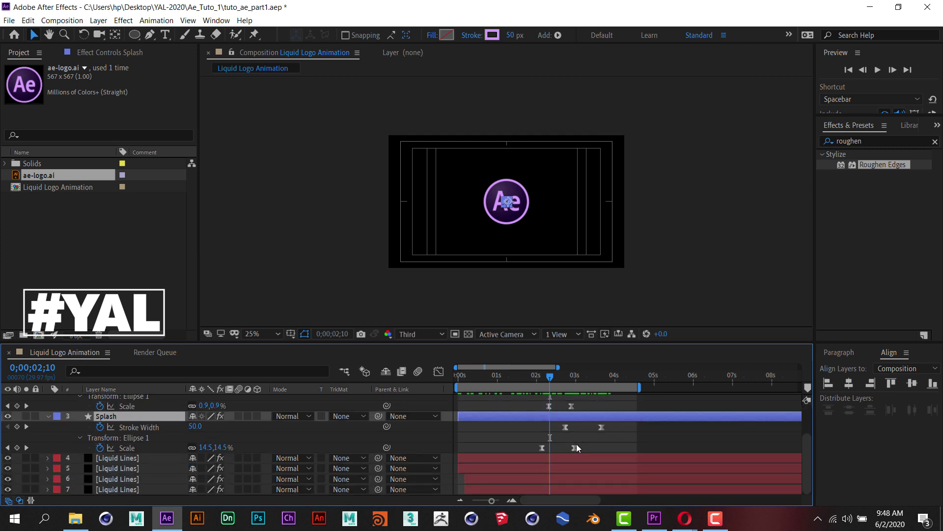
{"action": "left_click_drag", "start_coordinate": [551, 379], "coordinate": [557, 386]}
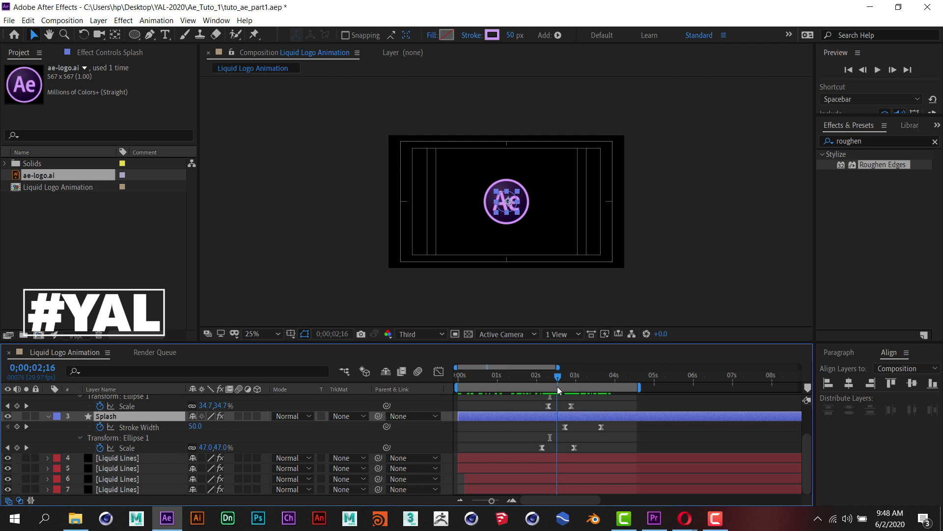
{"action": "left_click", "coordinate": [603, 437]}
{"action": "mouse_move", "coordinate": [602, 433]}
{"action": "left_mouse_down"}
{"action": "mouse_move", "coordinate": [563, 418]}
{"action": "mouse_move", "coordinate": [558, 428]}
{"action": "left_mouse_up"}
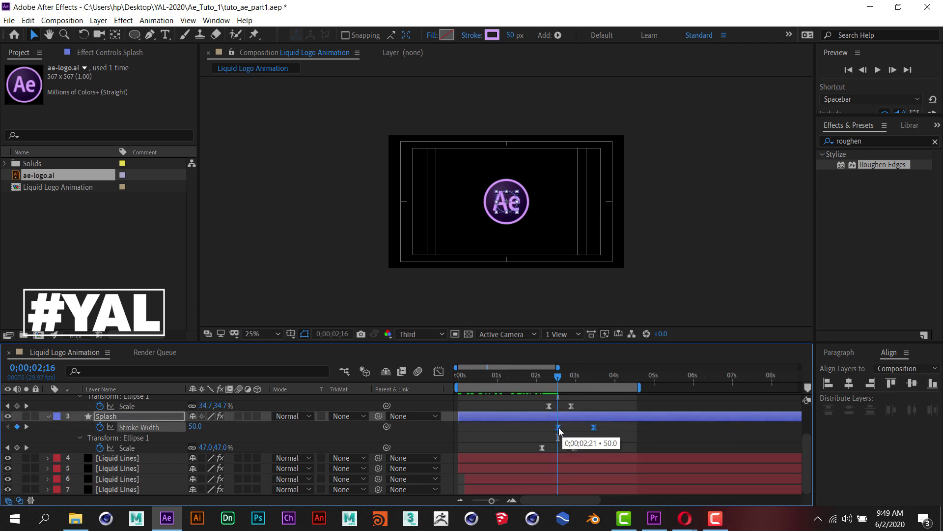
{"action": "scroll", "coordinate": [593, 448], "scroll_direction": "up", "scroll_amount": 1}
{"action": "scroll", "coordinate": [592, 444], "scroll_direction": "up", "scroll_amount": 1}
{"action": "left_click_drag", "start_coordinate": [602, 437], "coordinate": [569, 423]}
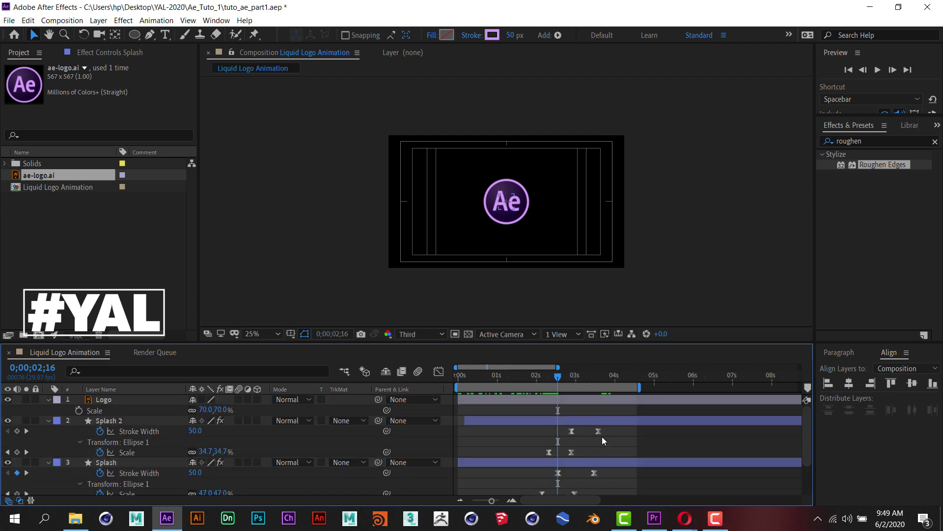
Move Splash 2's Stroke Width keyframes to 0;00;02;18, collapse both splash layers, and hide Logo
{"action": "left_click", "coordinate": [557, 377]}
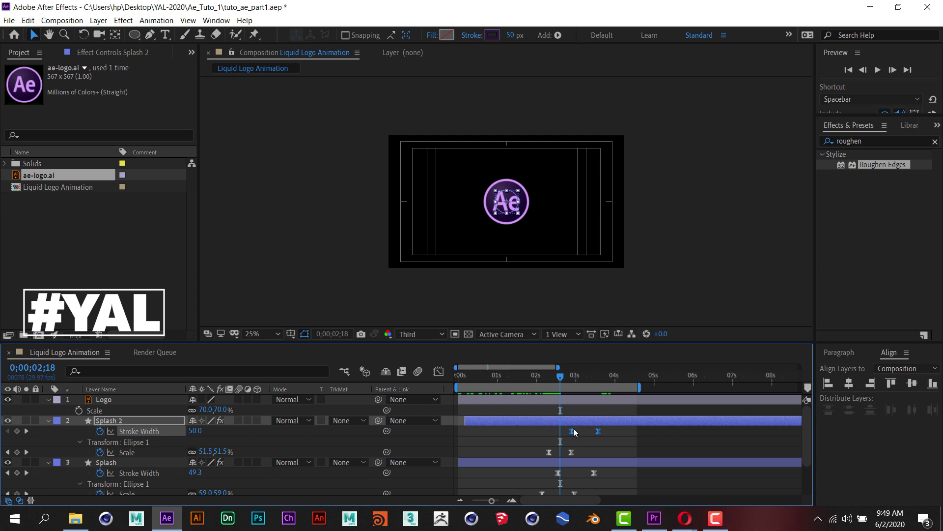
{"action": "left_click_drag", "start_coordinate": [574, 431], "coordinate": [557, 440]}
{"action": "left_click", "coordinate": [48, 420]}
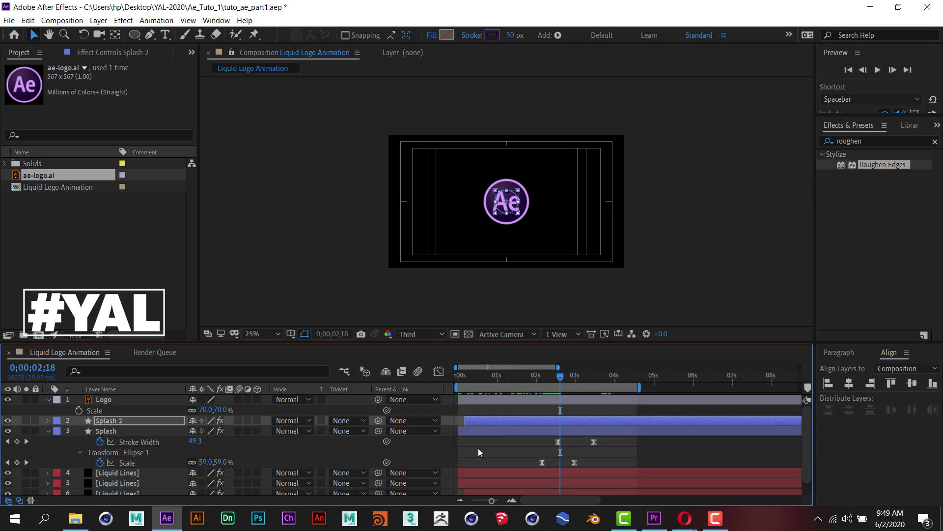
{"action": "left_click", "coordinate": [7, 399]}
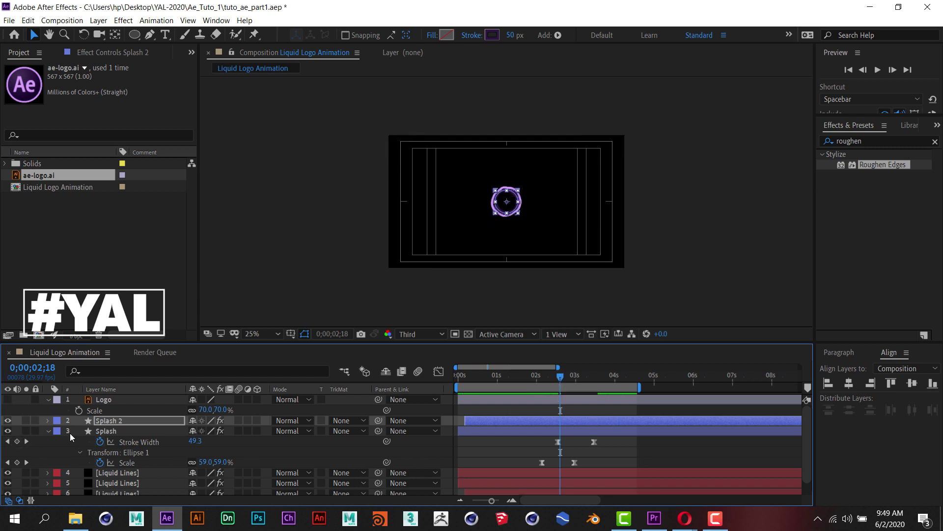
{"action": "left_click", "coordinate": [48, 431]}
{"action": "left_click", "coordinate": [122, 431]}
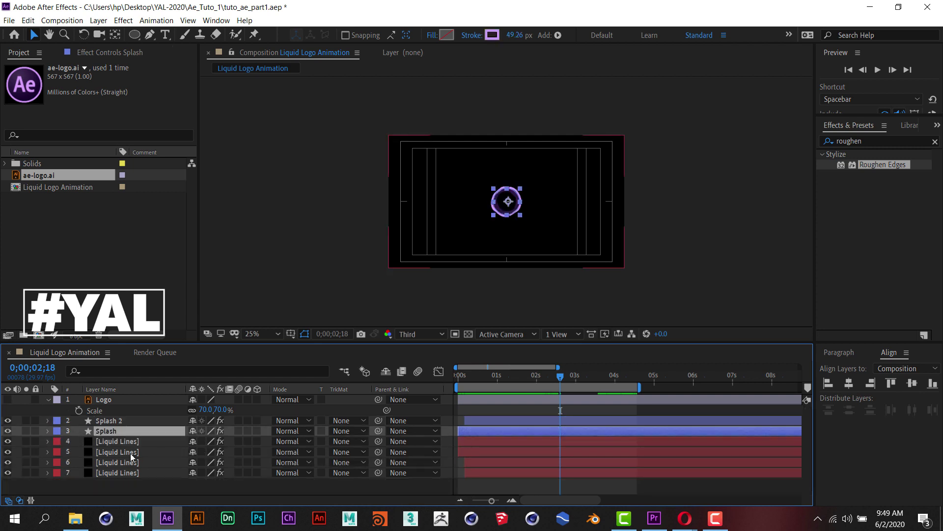
{"action": "left_click_drag", "start_coordinate": [122, 432], "coordinate": [122, 415]}
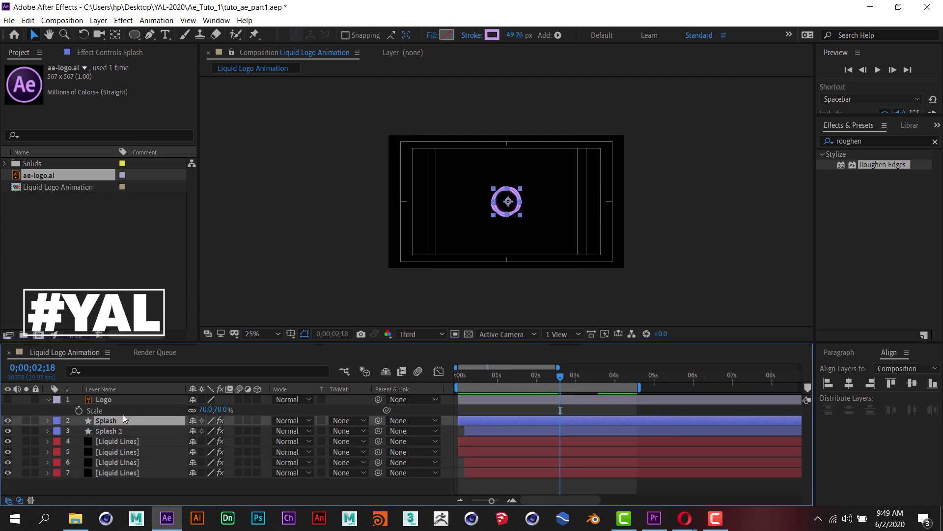
{"action": "left_click_drag", "start_coordinate": [564, 376], "coordinate": [385, 375]}
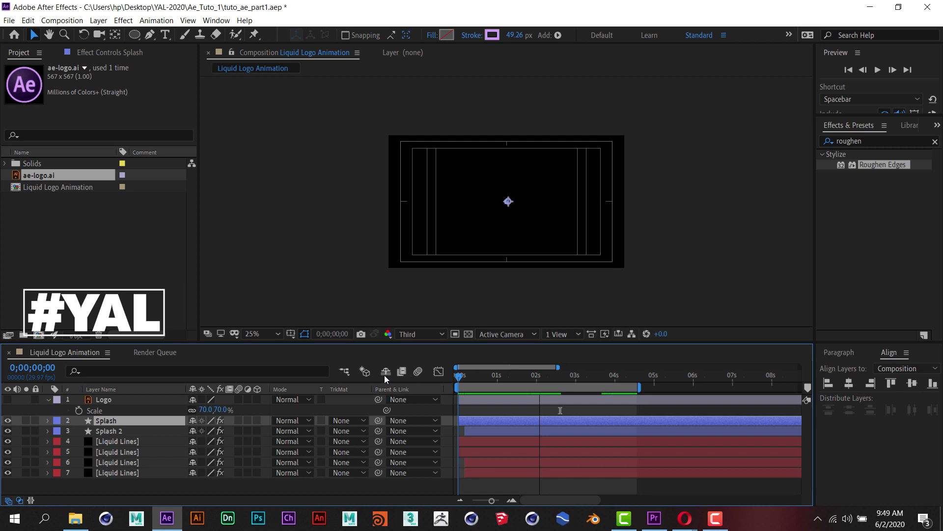
{"action": "left_click", "coordinate": [878, 70]}
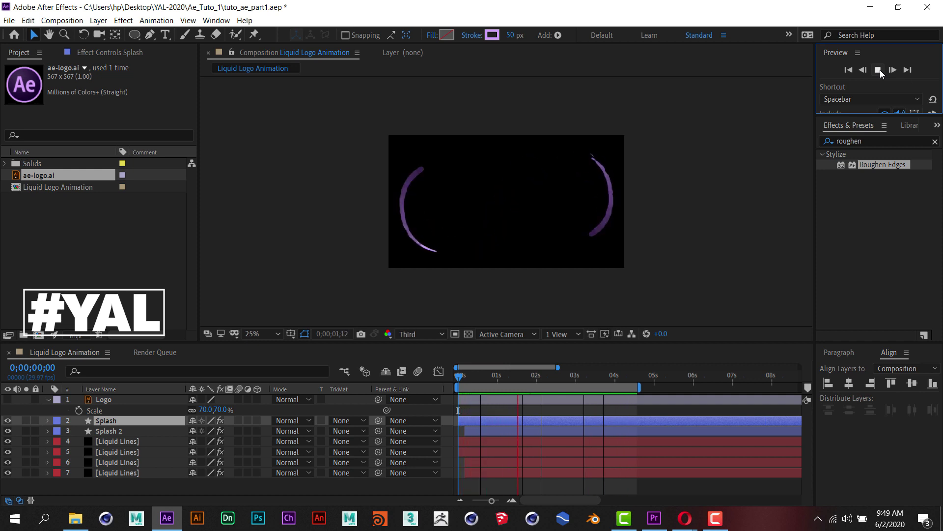
{"action": "left_click", "coordinate": [878, 70]}
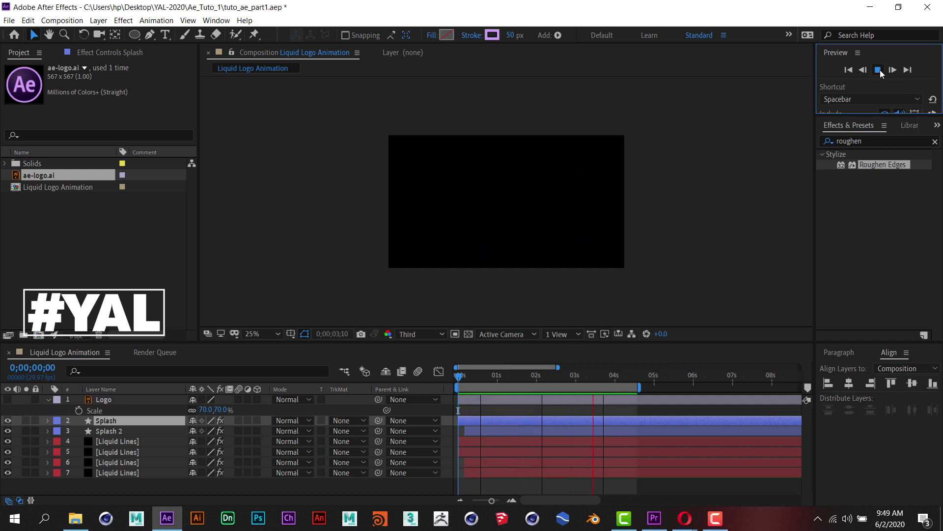
{"action": "left_click_drag", "start_coordinate": [116, 420], "coordinate": [116, 434]}
{"action": "key", "text": "Home"}
{"action": "left_click", "coordinate": [878, 70]}
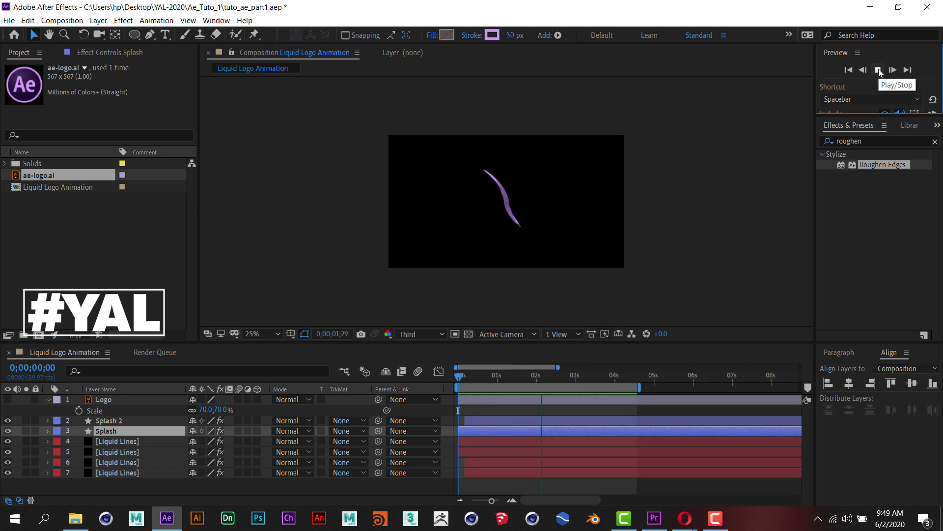
{"action": "left_click", "coordinate": [878, 71]}
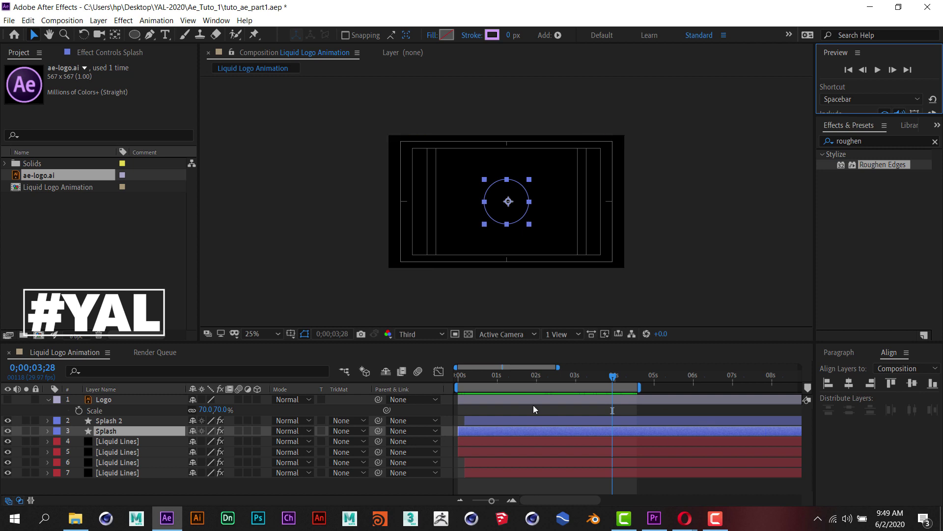
{"action": "left_click", "coordinate": [487, 420]}
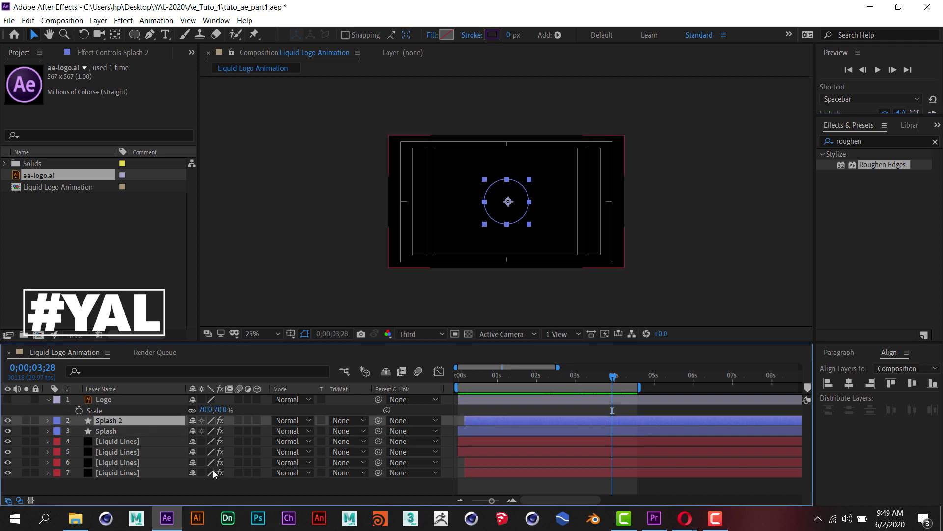
At 0;00;02;18, switch the Logo layer back on so the Ae badge shows inside the ring
{"action": "key", "text": "u"}
{"action": "left_click_drag", "start_coordinate": [616, 378], "coordinate": [568, 392]}
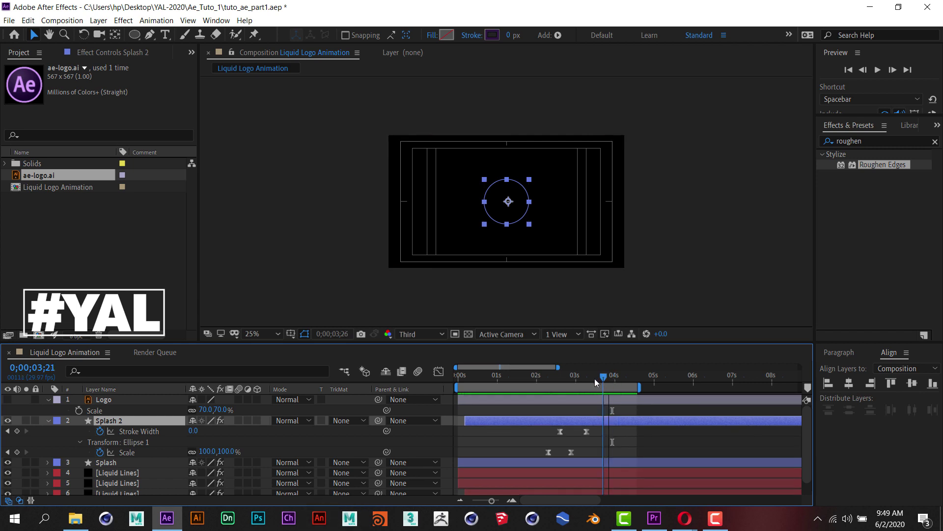
{"action": "left_click_drag", "start_coordinate": [565, 388], "coordinate": [562, 388]}
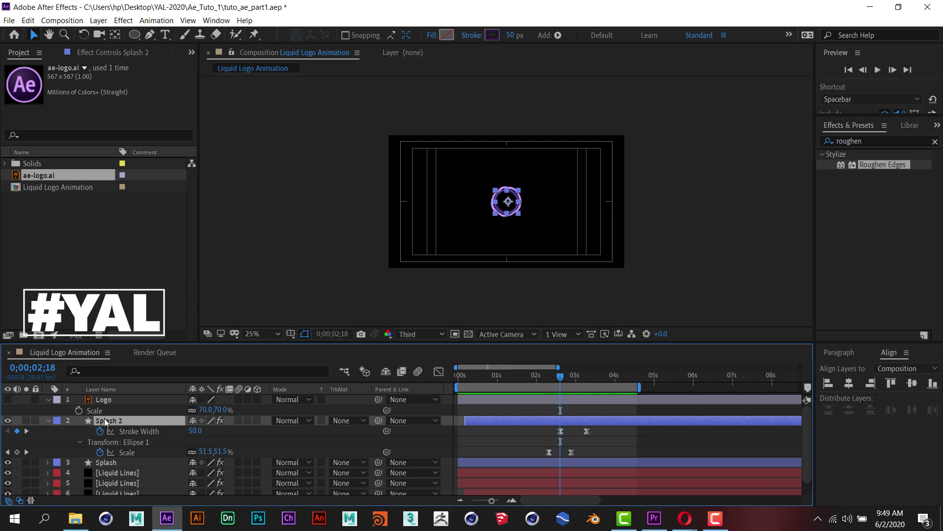
{"action": "left_click", "coordinate": [8, 399]}
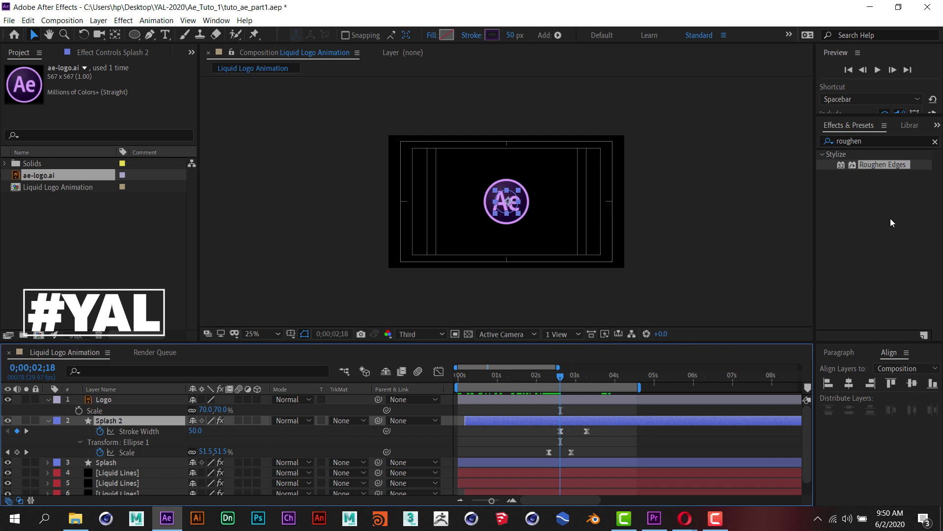
{"action": "left_click", "coordinate": [871, 141]}
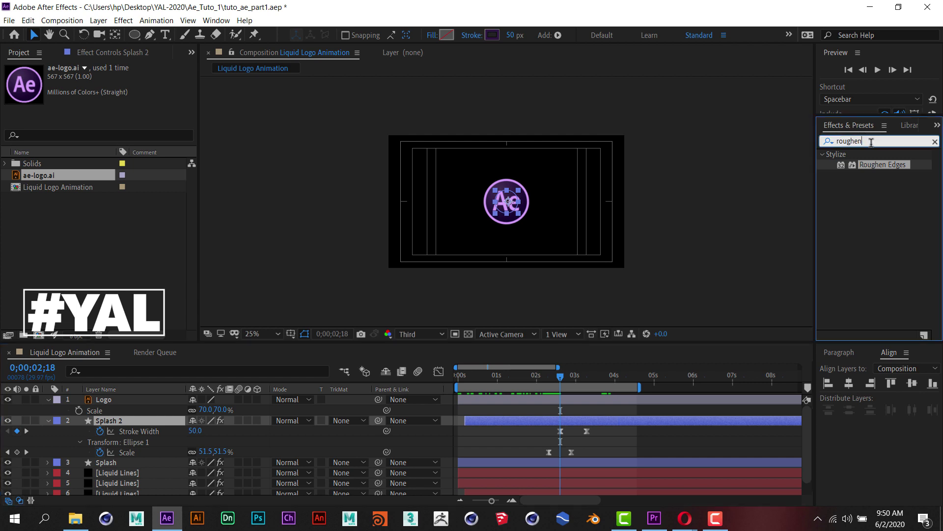
Search Effects & Presets for 'zoom' and drag the Zoom - wobbling preset onto the Logo layer
{"action": "double_click", "coordinate": [871, 141]}
{"action": "type", "text": "ro"}
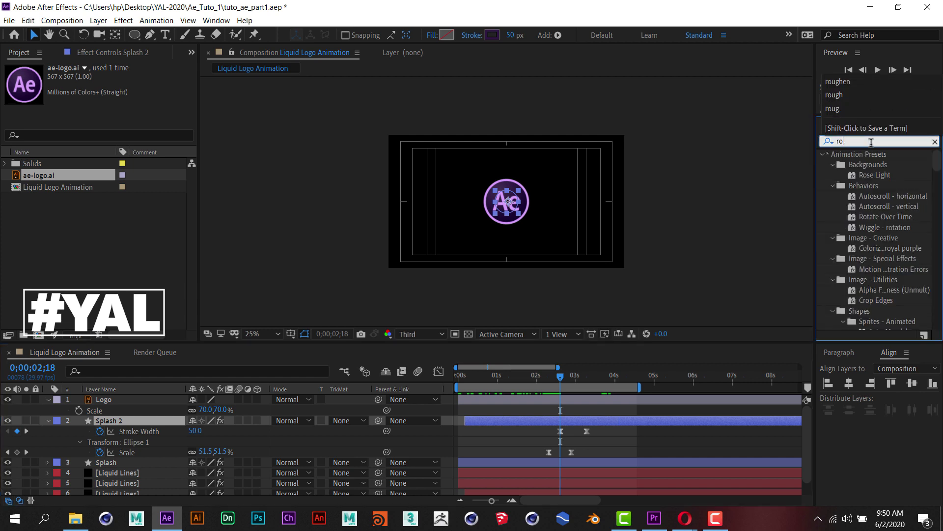
{"action": "key", "text": "BackSpace"}
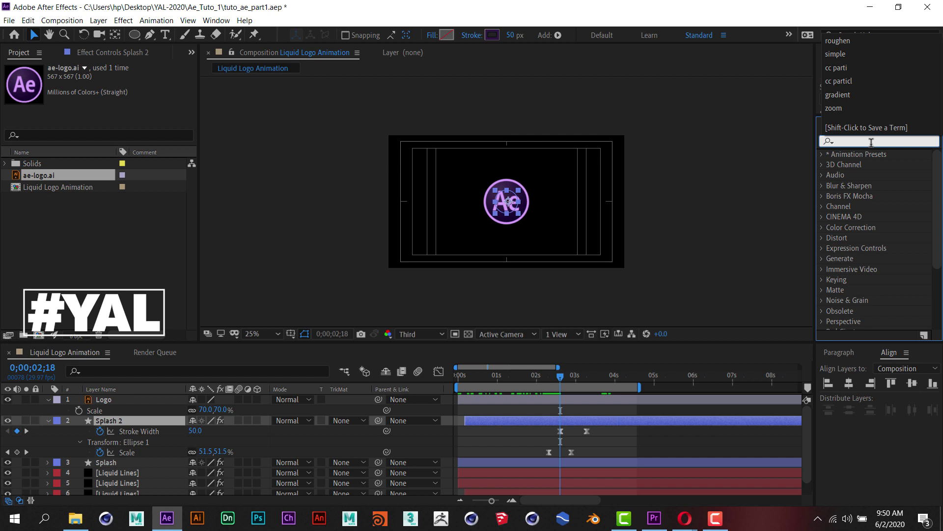
{"action": "left_click", "coordinate": [871, 142]}
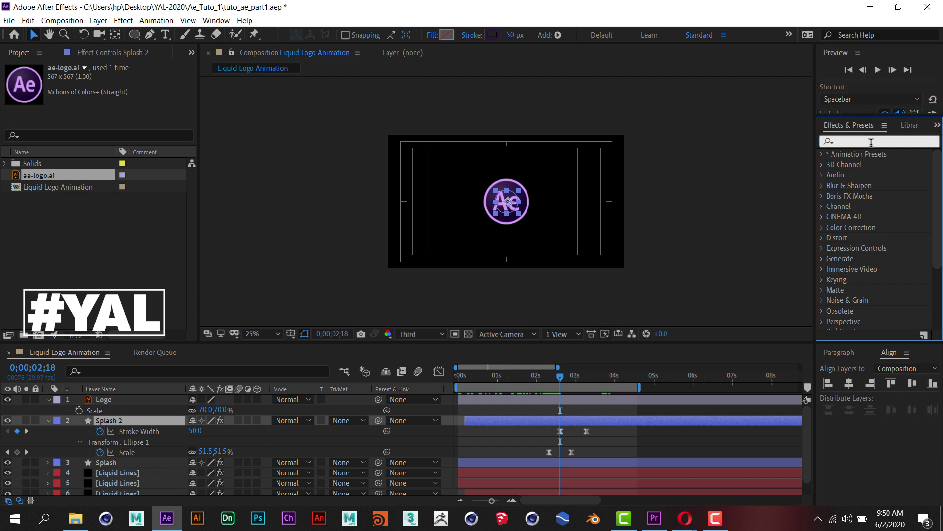
{"action": "type", "text": "zoom"}
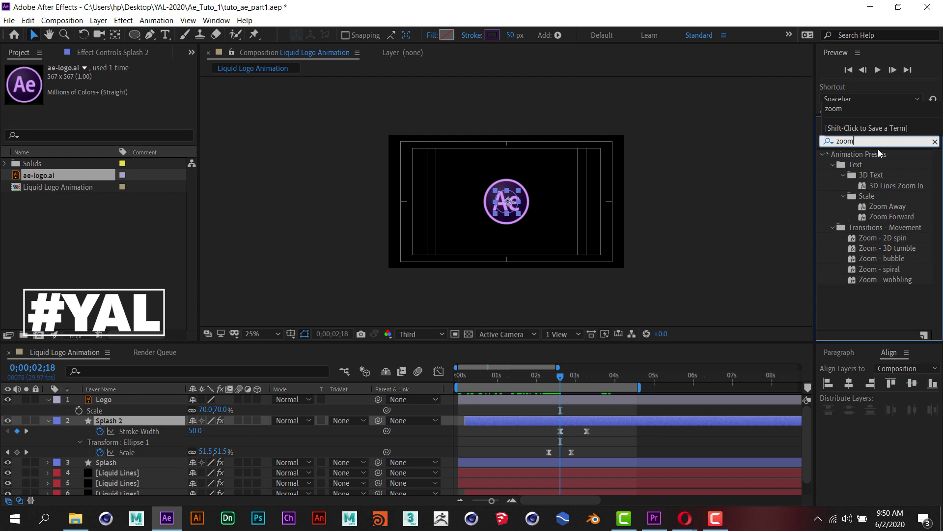
{"action": "type", "text": " wo"}
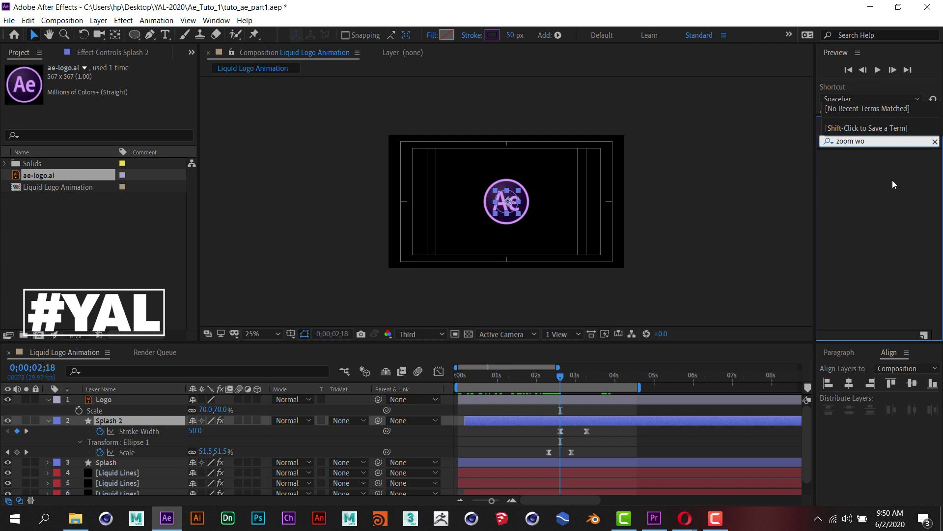
{"action": "key", "text": "BackSpace"}
{"action": "key", "text": "BackSpace"}
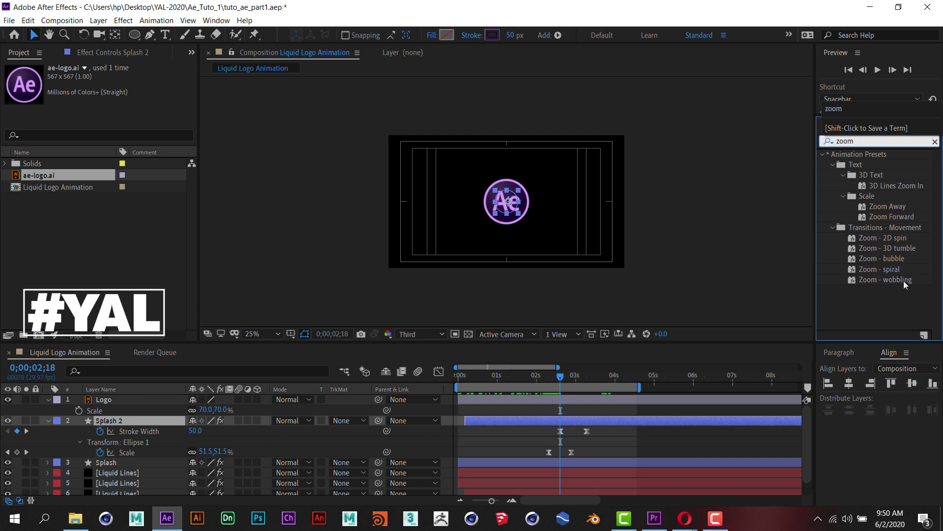
{"action": "type", "text": " w"}
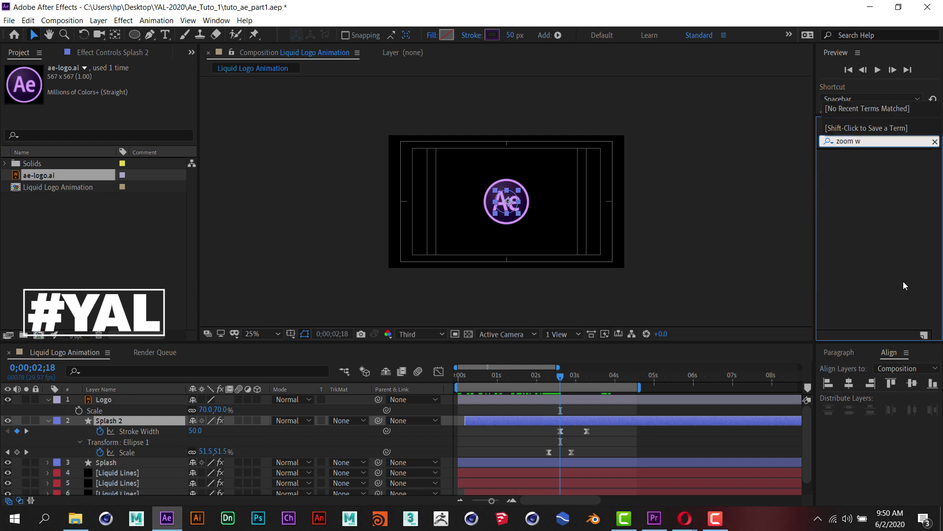
{"action": "key", "text": "BackSpace"}
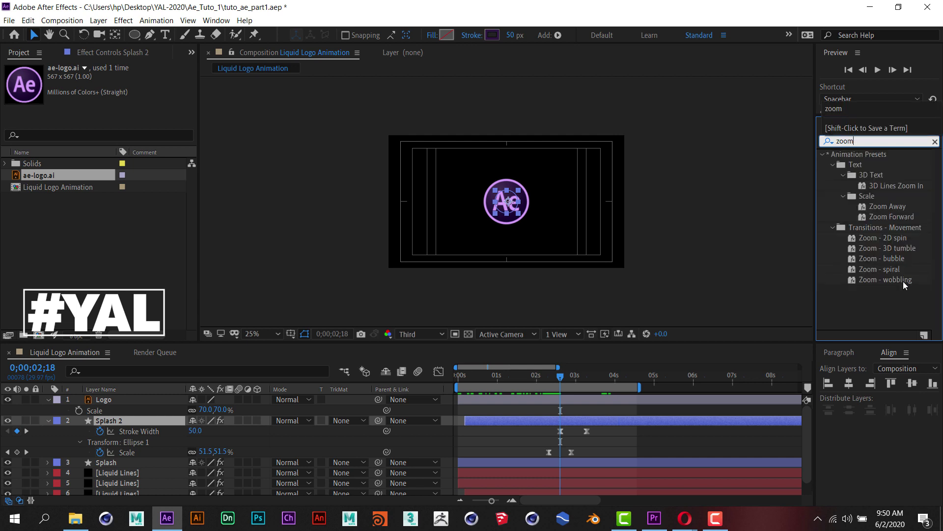
{"action": "left_click", "coordinate": [892, 281]}
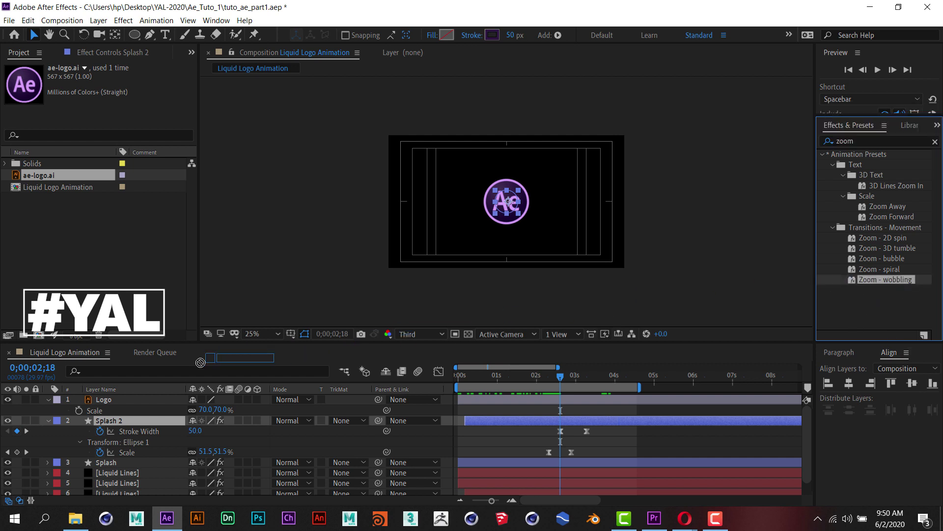
{"action": "left_click_drag", "start_coordinate": [863, 277], "coordinate": [130, 400]}
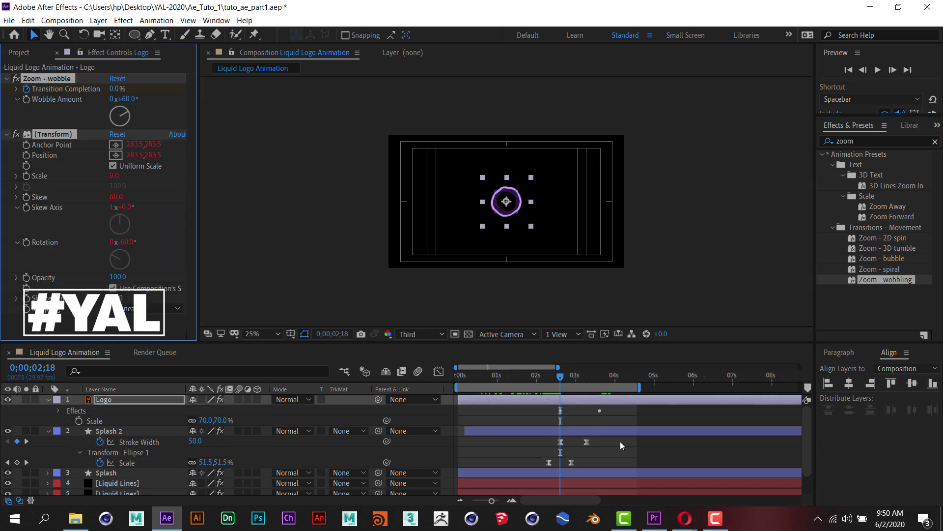
Preview the wobble reveal from frame 0, then select the Logo layer
{"action": "left_click_drag", "start_coordinate": [560, 376], "coordinate": [408, 376]}
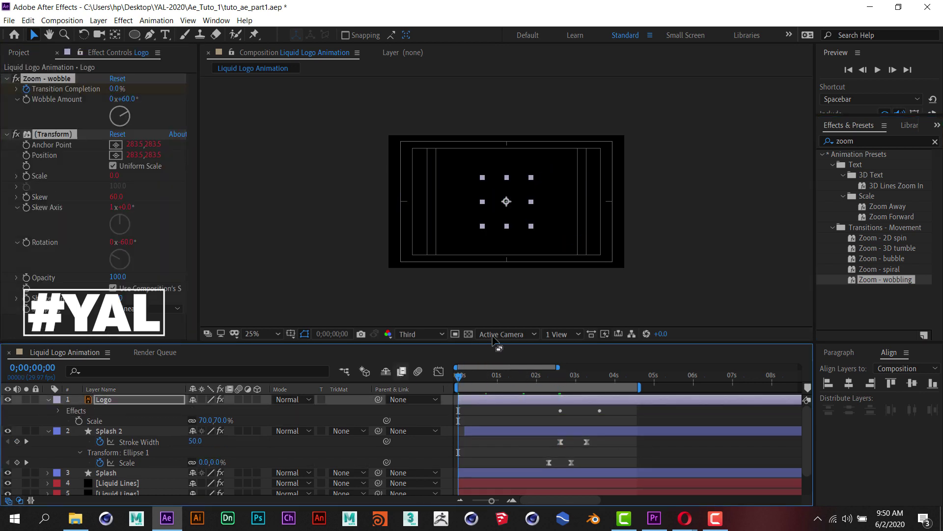
{"action": "left_click", "coordinate": [878, 70]}
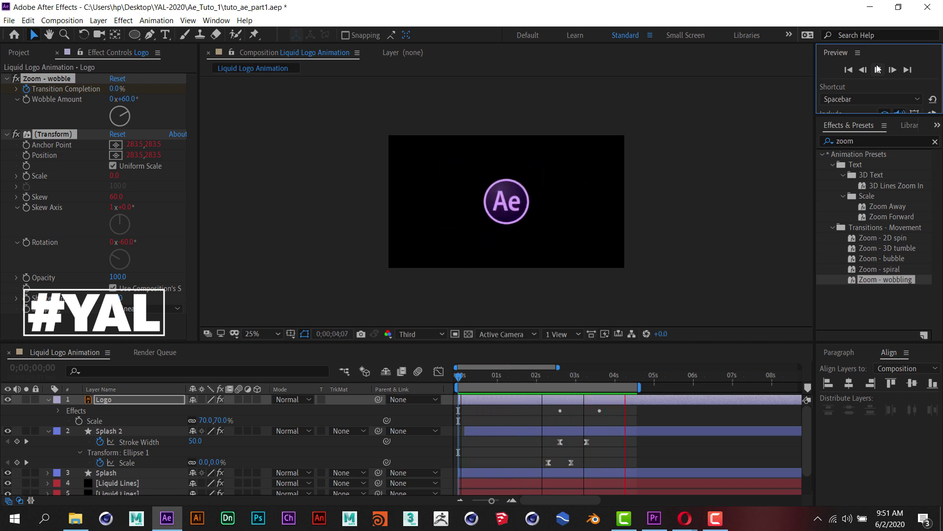
{"action": "left_click", "coordinate": [877, 70]}
{"action": "left_click", "coordinate": [118, 399]}
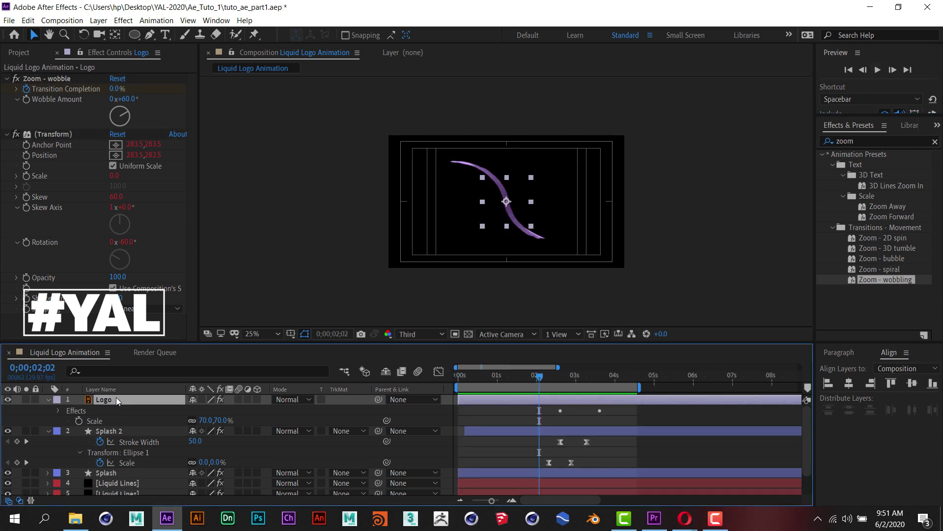
In the speed graph, move Logo's last Transition Completion keyframe to 0;00;04;08 and ease it out
{"action": "key", "text": "u"}
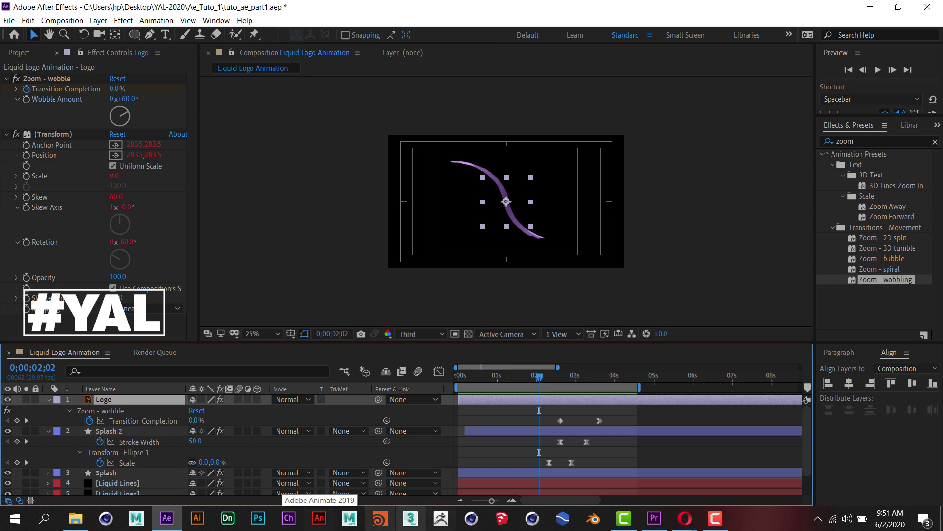
{"action": "left_click_drag", "start_coordinate": [549, 417], "coordinate": [616, 429]}
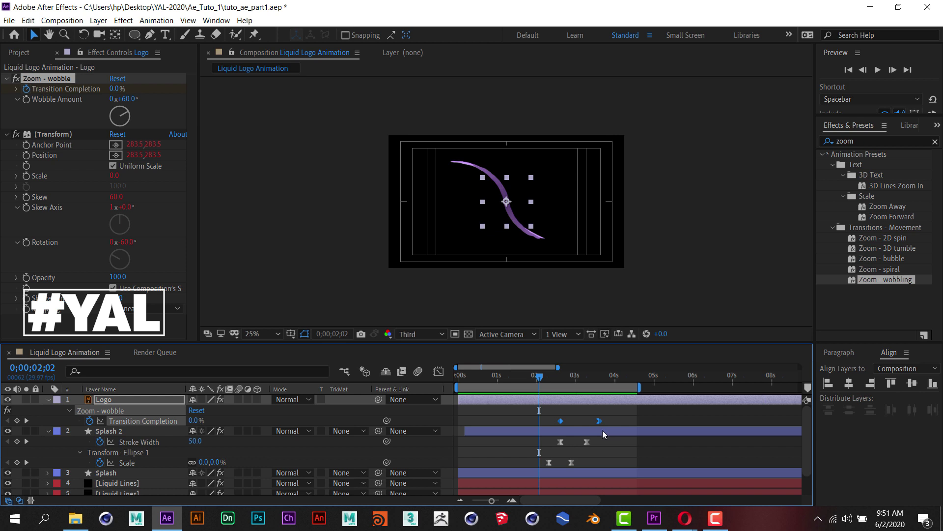
{"action": "left_click", "coordinate": [438, 373]}
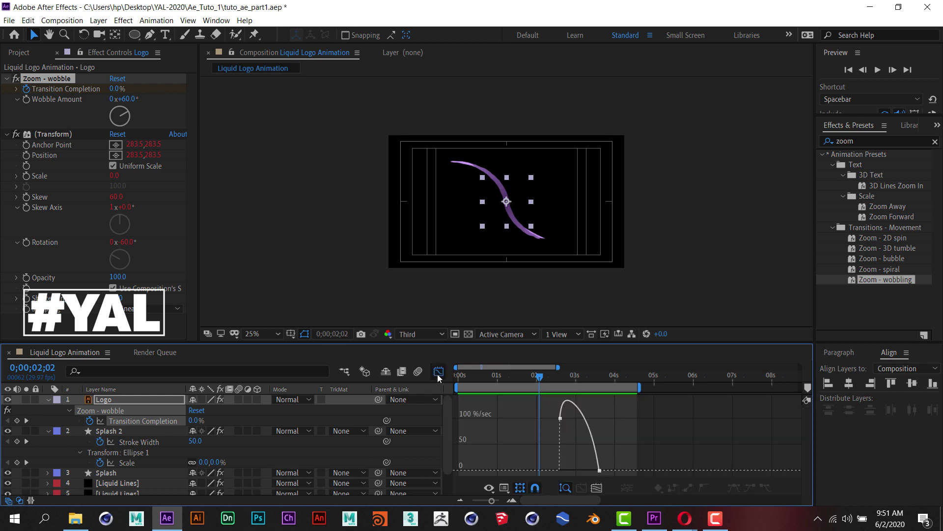
{"action": "mouse_move", "coordinate": [591, 464]}
{"action": "left_mouse_down"}
{"action": "mouse_move", "coordinate": [612, 476]}
{"action": "mouse_move", "coordinate": [575, 472]}
{"action": "left_mouse_up"}
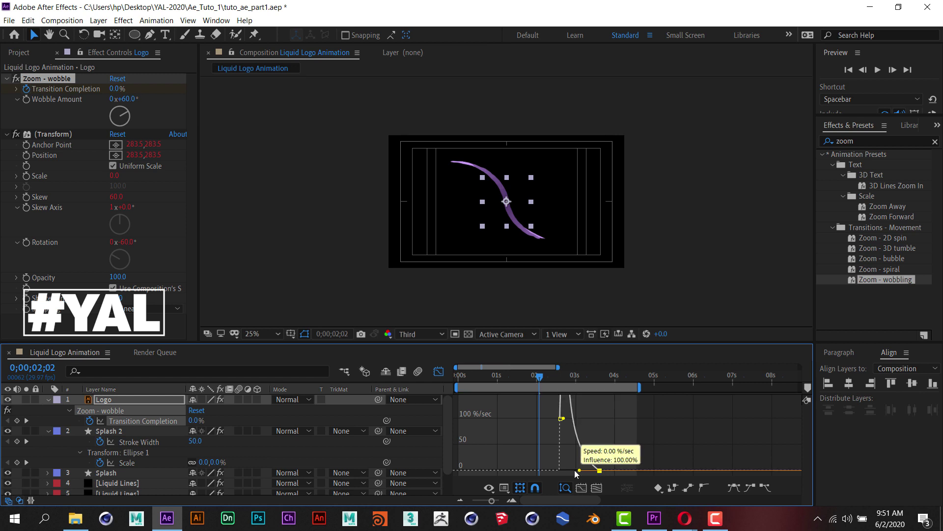
{"action": "left_click_drag", "start_coordinate": [602, 470], "coordinate": [624, 468]}
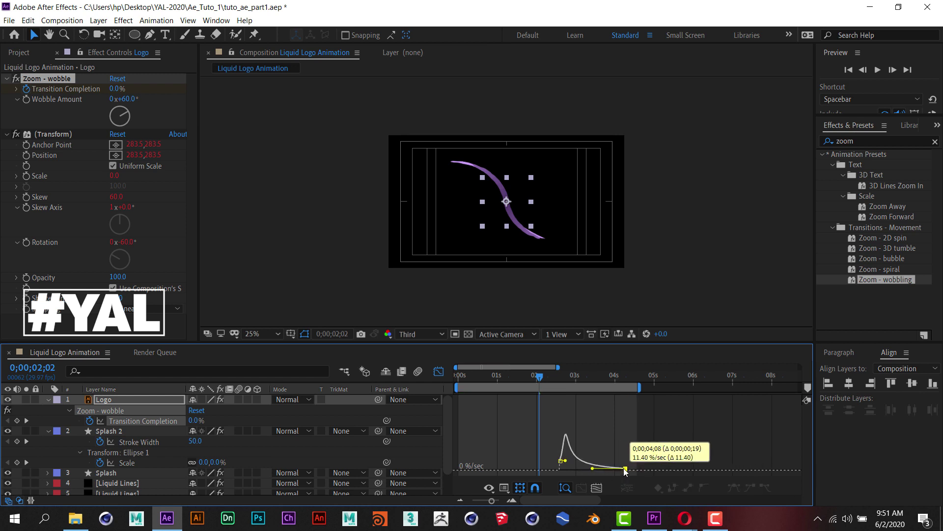
{"action": "left_click_drag", "start_coordinate": [624, 470], "coordinate": [625, 473]}
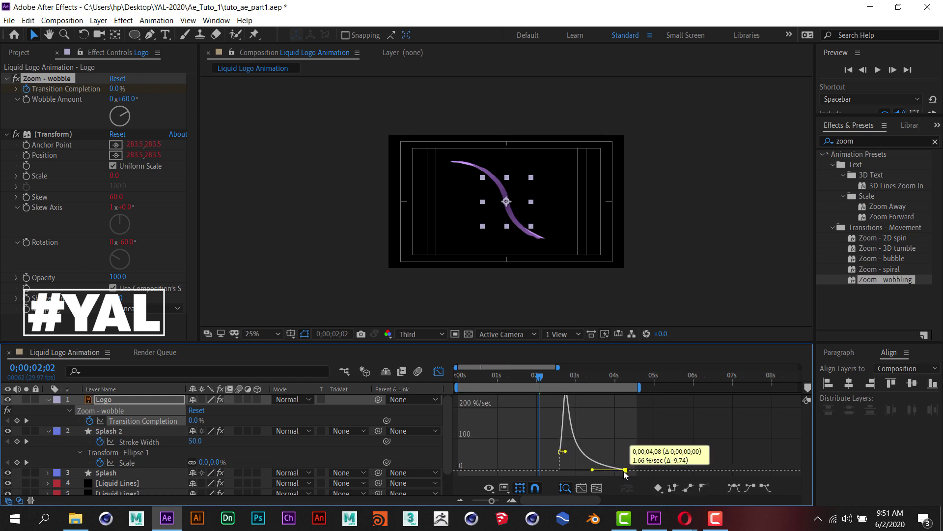
{"action": "left_click", "coordinate": [439, 370]}
{"action": "key", "text": "Home"}
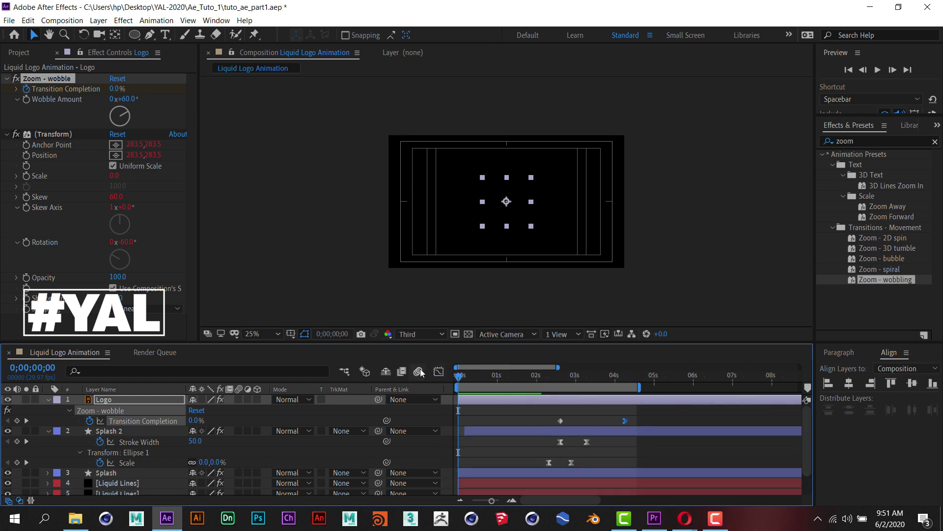
{"action": "left_click", "coordinate": [877, 71]}
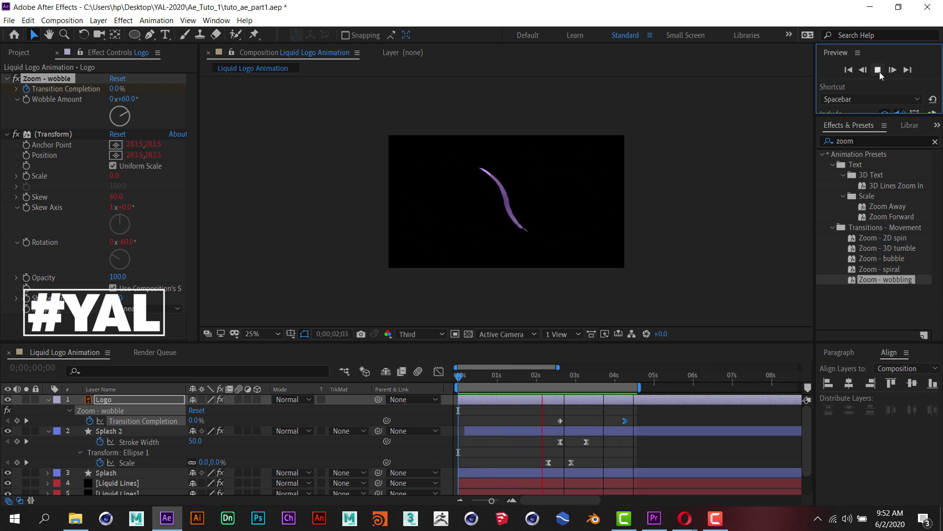
{"action": "left_click", "coordinate": [879, 70]}
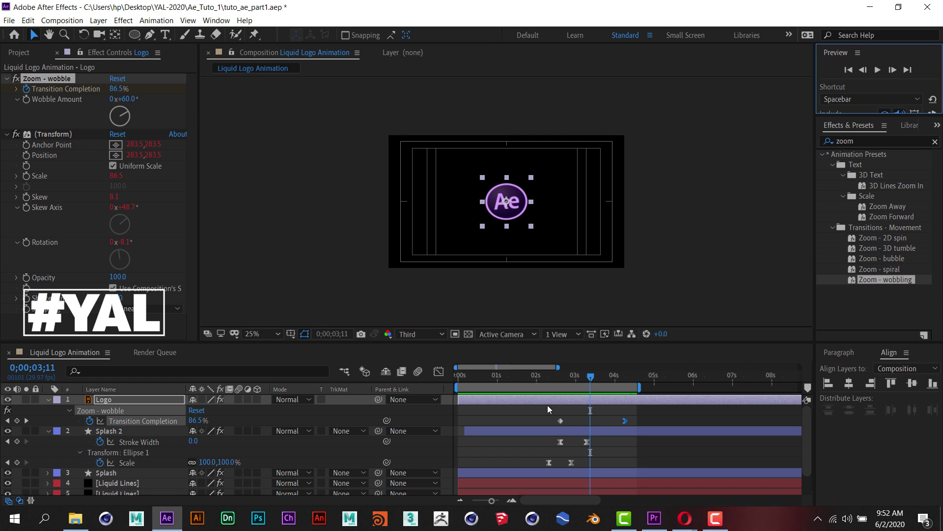
Shift the Transition Completion keyframes to start at 0;00;02;18 and preview the result
{"action": "left_click_drag", "start_coordinate": [553, 411], "coordinate": [619, 426]}
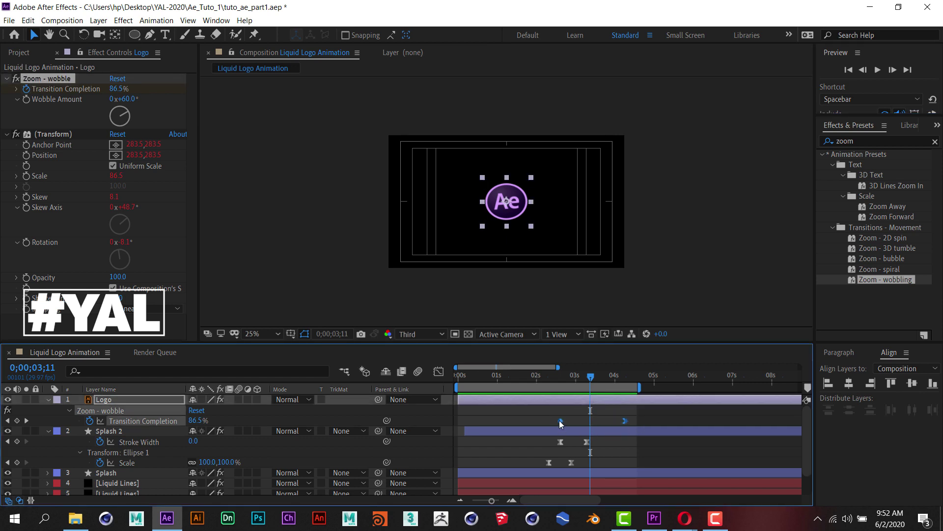
{"action": "left_click_drag", "start_coordinate": [561, 424], "coordinate": [554, 423]}
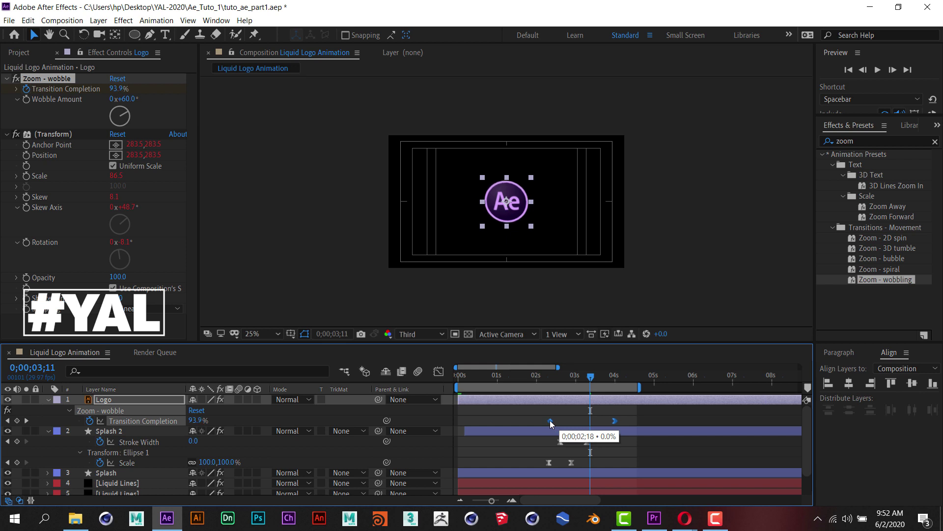
{"action": "left_click_drag", "start_coordinate": [590, 376], "coordinate": [387, 387]}
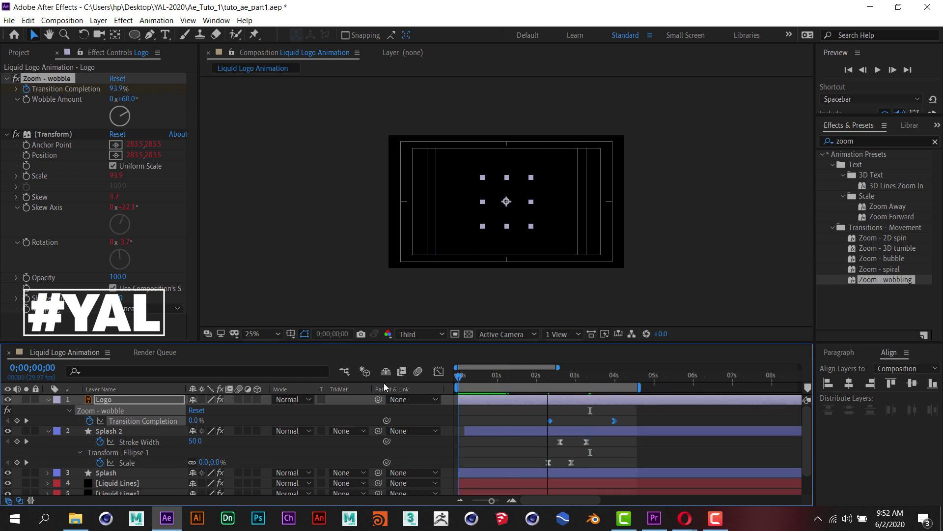
{"action": "left_click", "coordinate": [874, 76]}
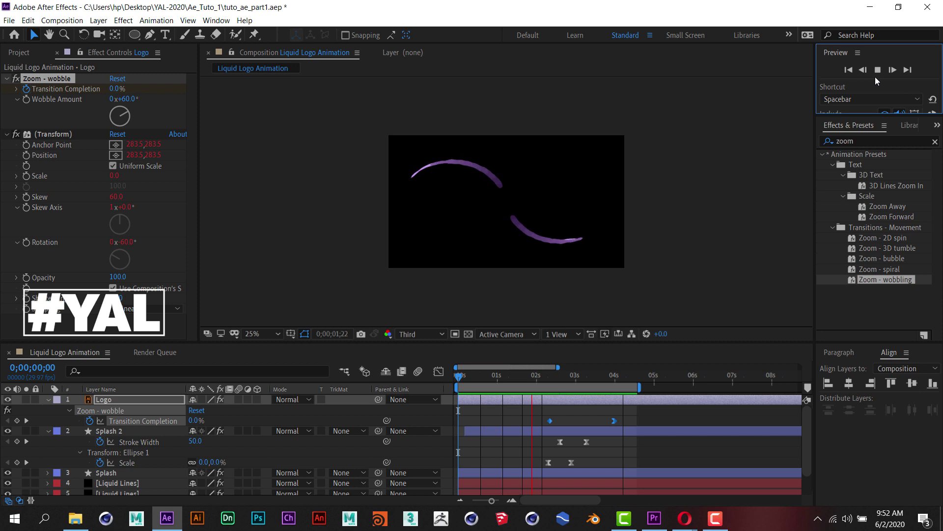
{"action": "left_click", "coordinate": [878, 70]}
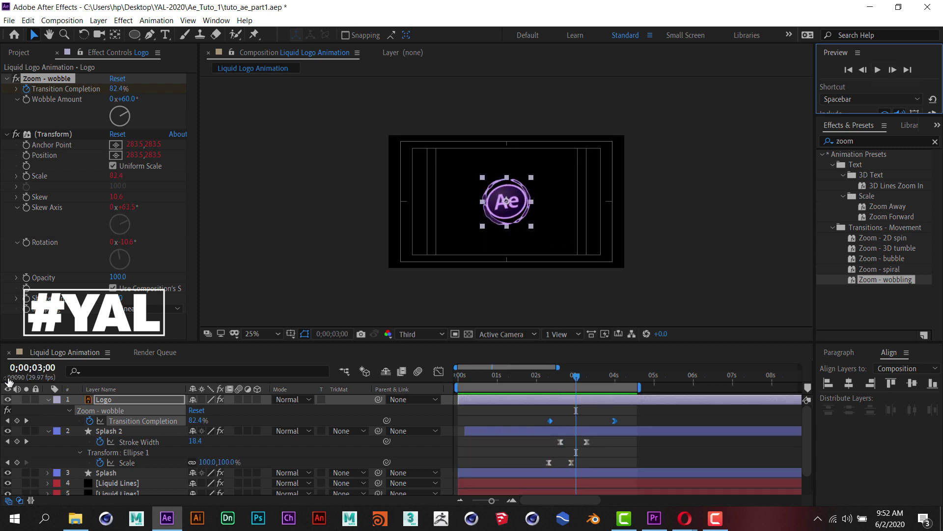
Collapse the Logo and Splash 2 layers, replay the preview, then reopen Logo's keyframes
{"action": "left_click", "coordinate": [48, 400]}
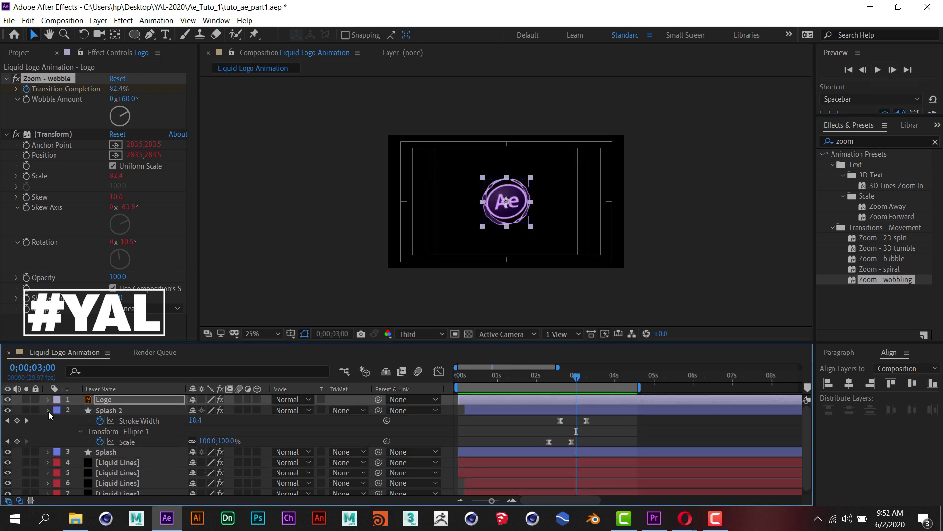
{"action": "left_click", "coordinate": [47, 411]}
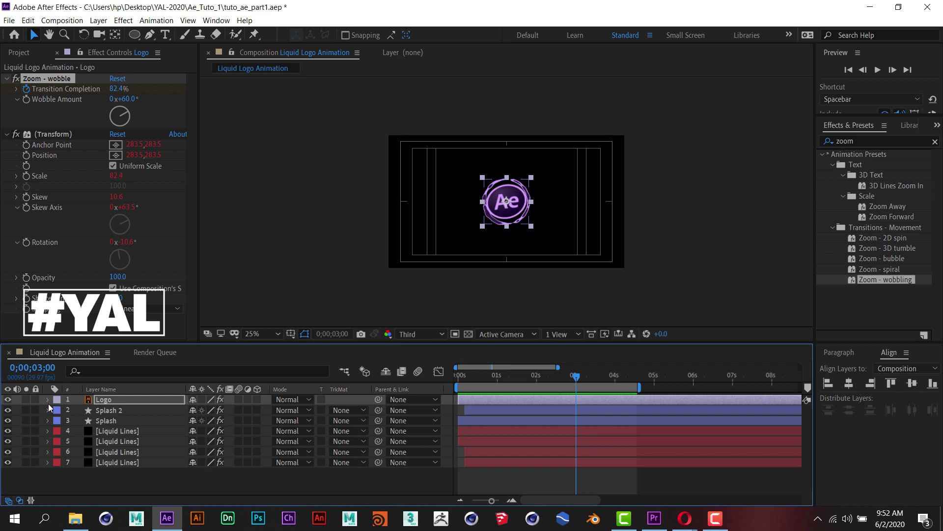
{"action": "left_click", "coordinate": [851, 71]}
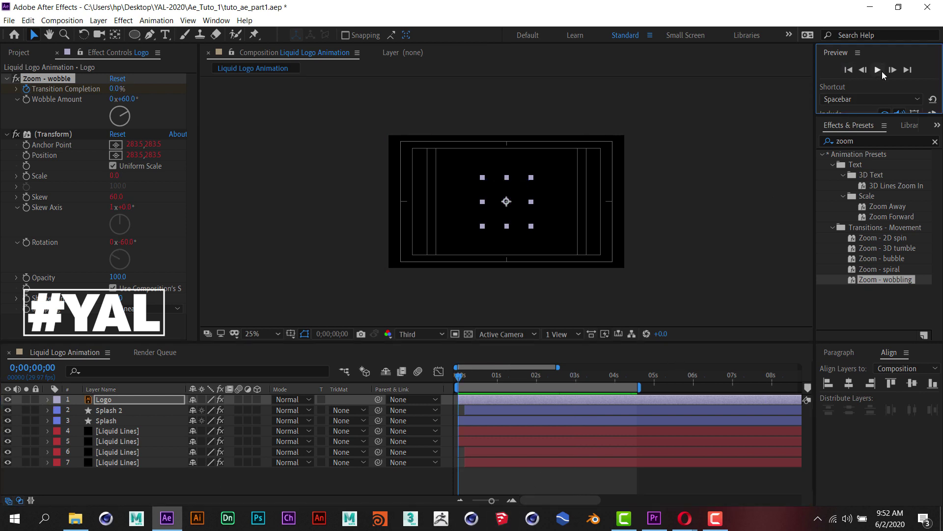
{"action": "left_click", "coordinate": [880, 70]}
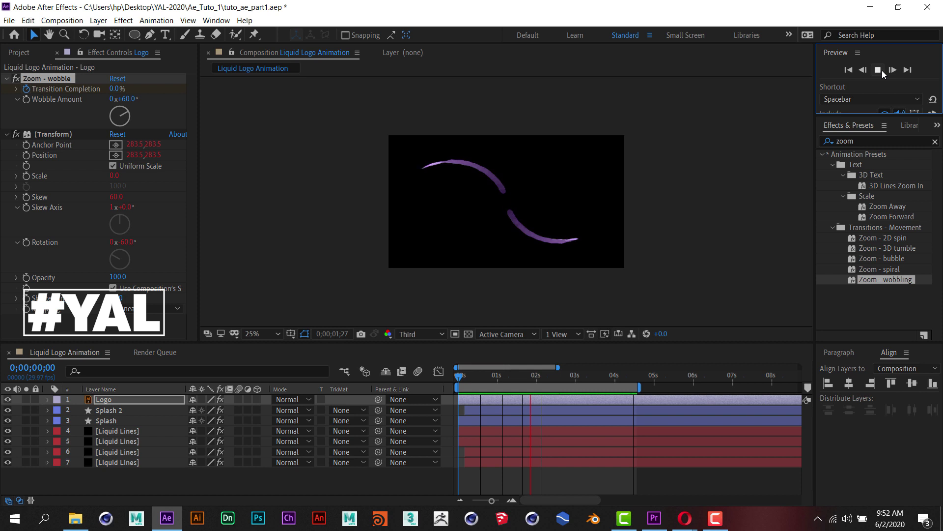
{"action": "key", "text": "space"}
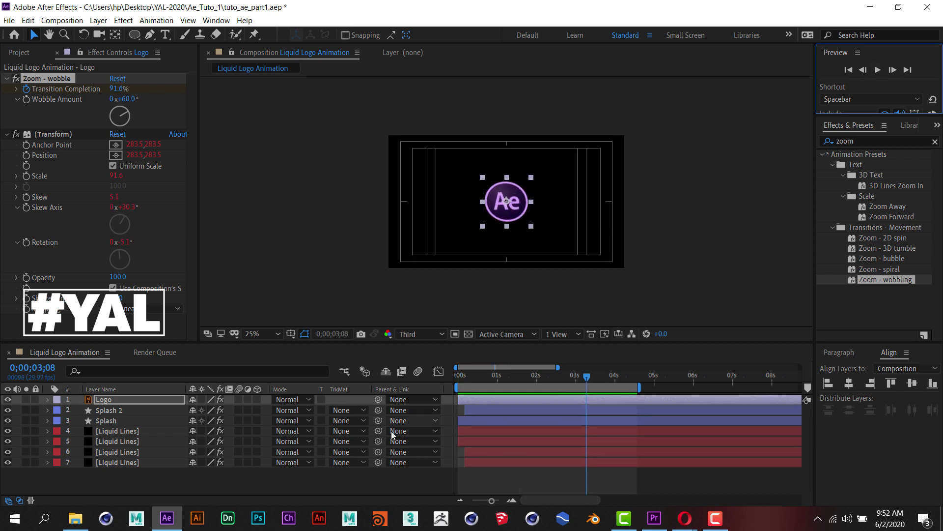
{"action": "left_click", "coordinate": [47, 400]}
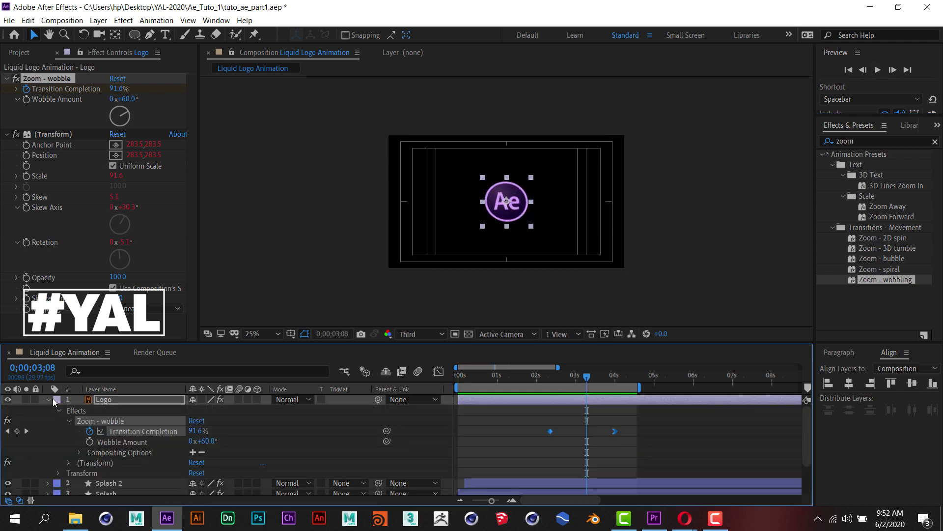
Nudge the Logo's Transition Completion keyframes slightly later, preview again, and collapse the Logo layer
{"action": "left_click_drag", "start_coordinate": [550, 431], "coordinate": [555, 430]}
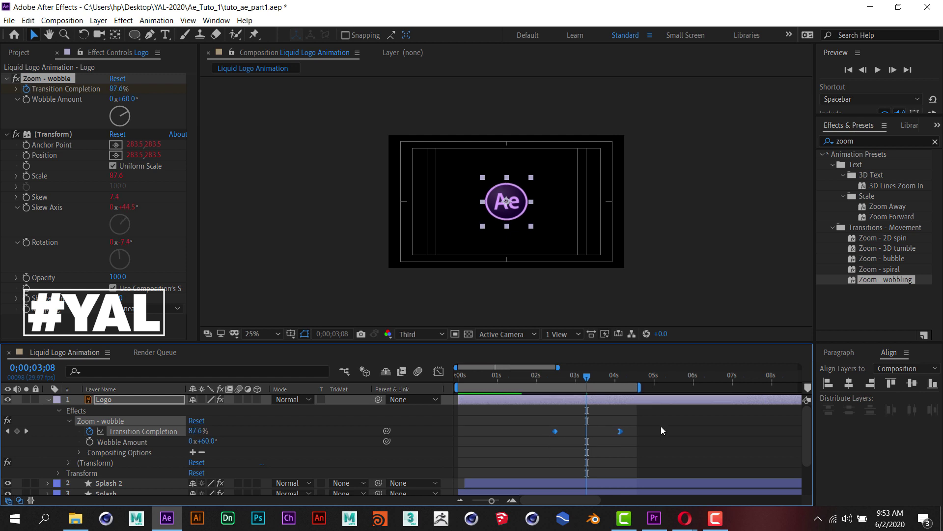
{"action": "left_click", "coordinate": [878, 70]}
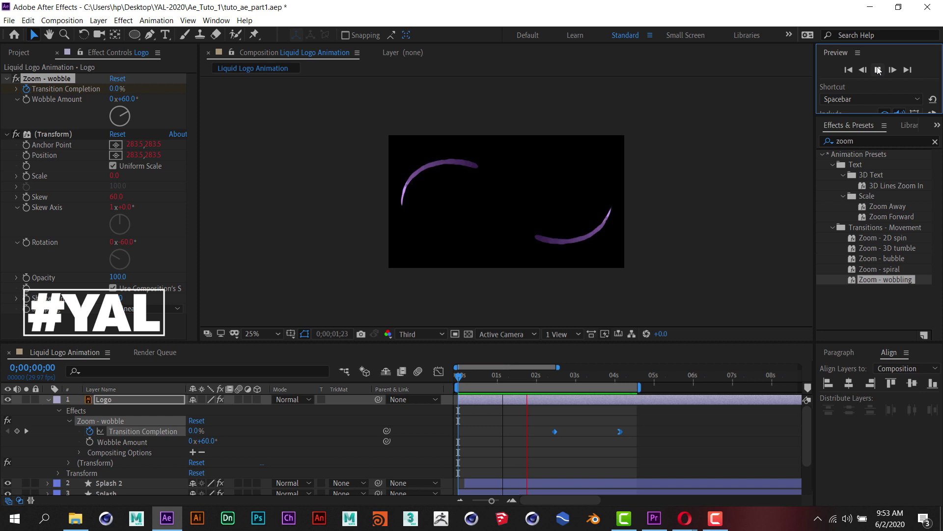
{"action": "key", "text": "space"}
{"action": "left_click", "coordinate": [49, 399]}
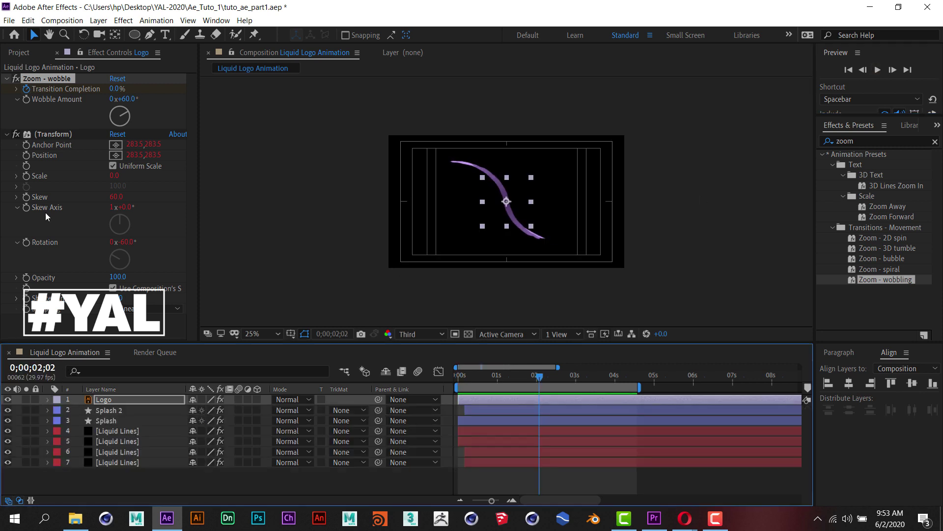
{"action": "key", "text": "ctrl+0"}
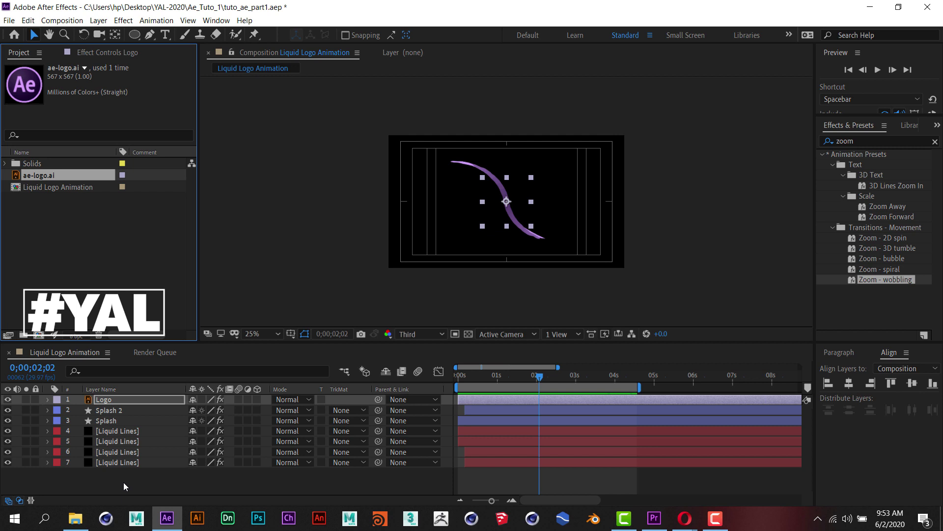
{"action": "right_click", "coordinate": [122, 484]}
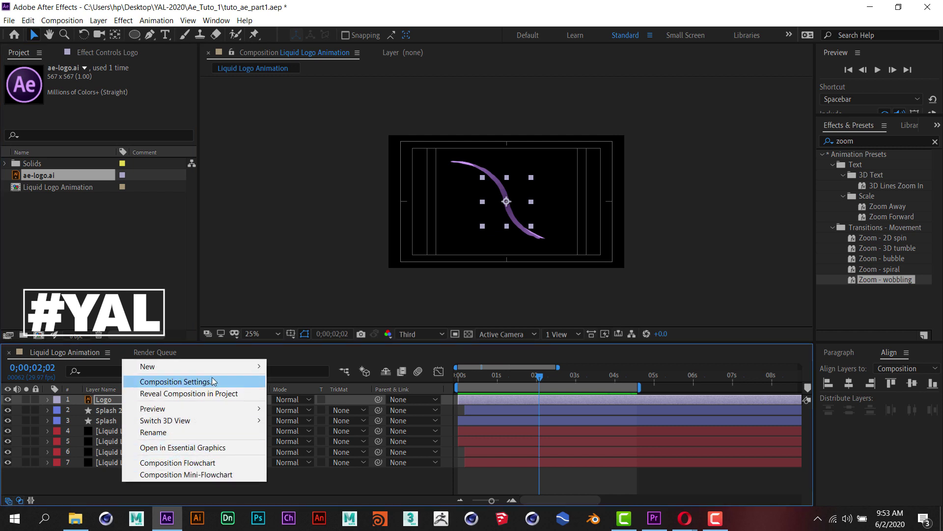
Create a black solid named BG and move it to the bottom of the layer stack
{"action": "mouse_move", "coordinate": [220, 366]}
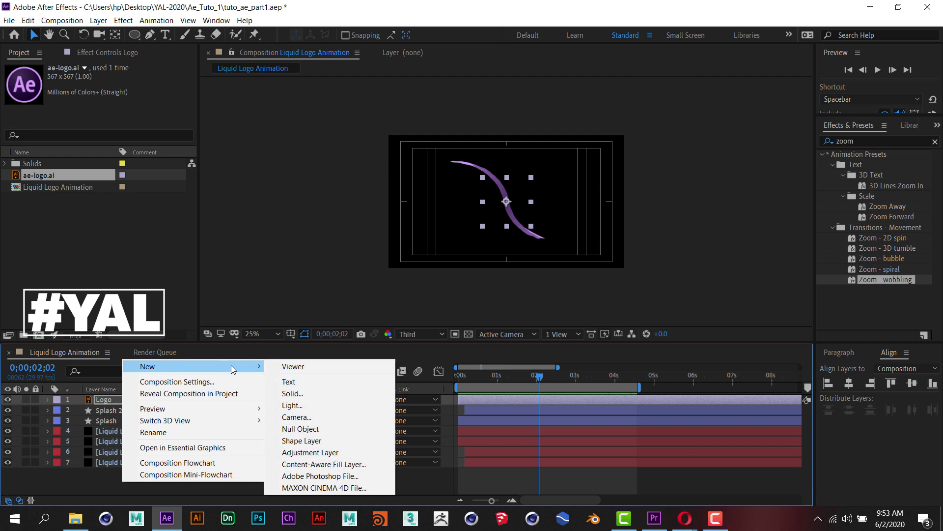
{"action": "left_click", "coordinate": [309, 395]}
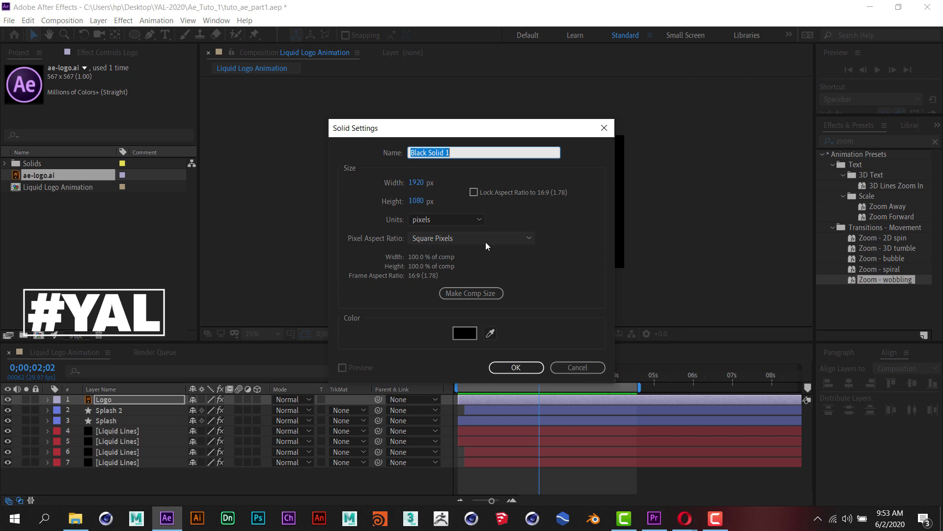
{"action": "type", "text": "BG"}
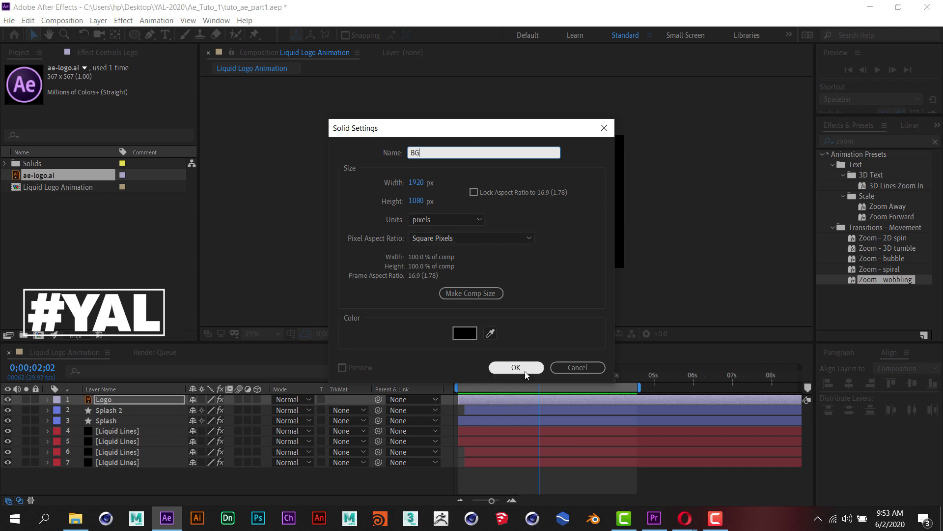
{"action": "left_click", "coordinate": [524, 369]}
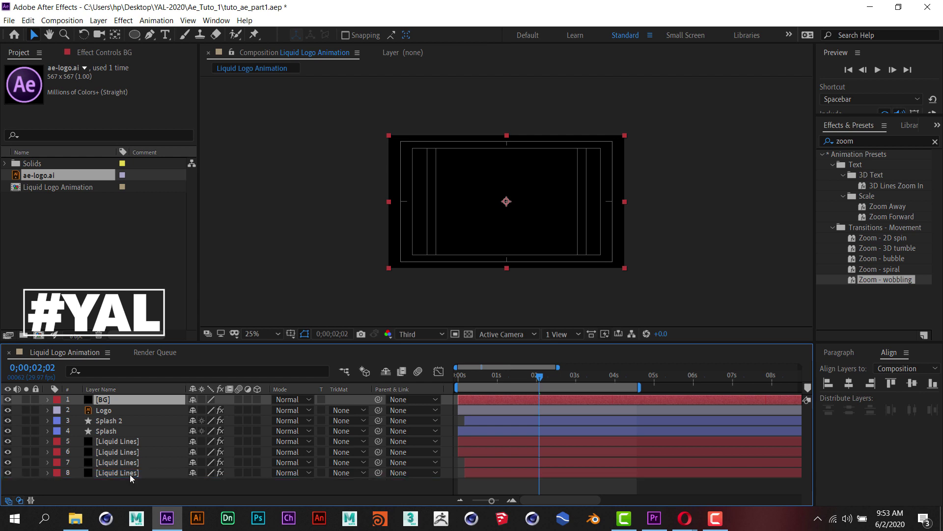
{"action": "left_click_drag", "start_coordinate": [129, 474], "coordinate": [133, 473]}
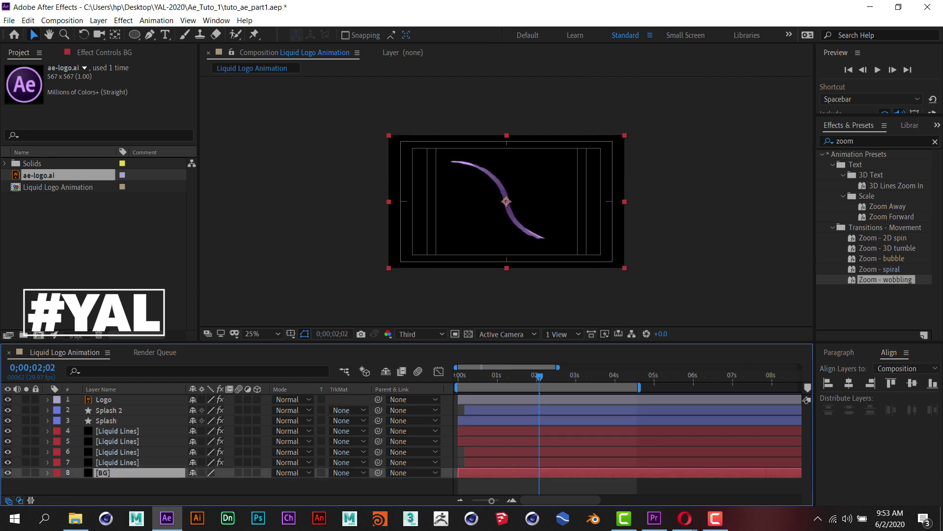
{"action": "left_click", "coordinate": [858, 141]}
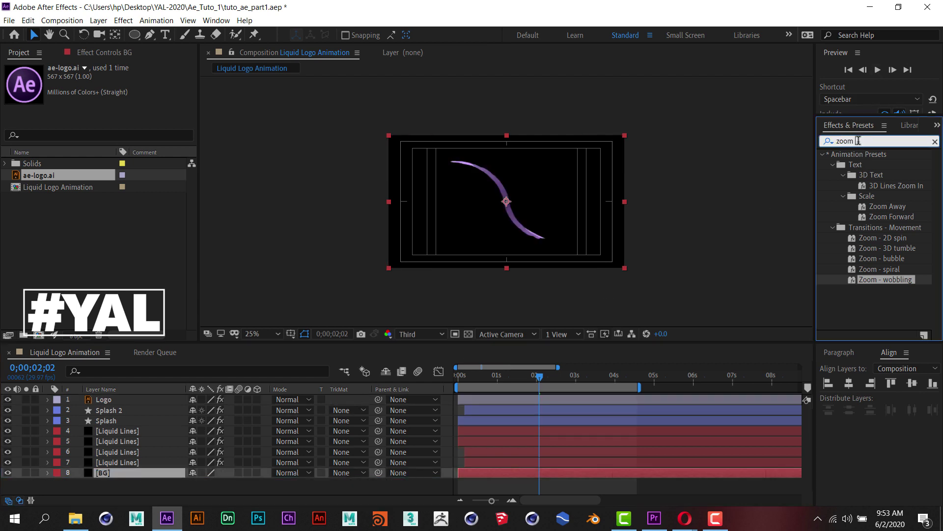
Search Effects & Presets for 'gradient' and apply Gradient Ramp to the BG layer
{"action": "left_click", "coordinate": [858, 141]}
{"action": "key", "text": "BackSpace"}
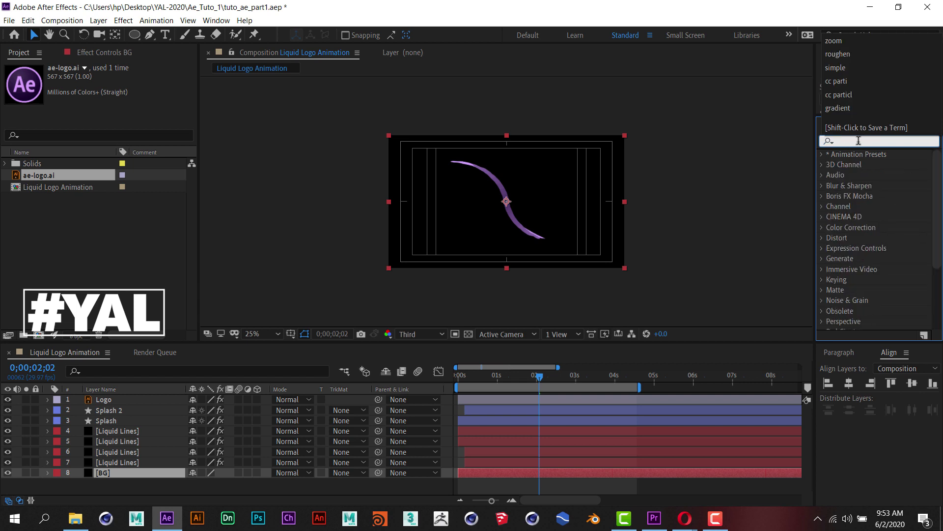
{"action": "left_click", "coordinate": [858, 141]}
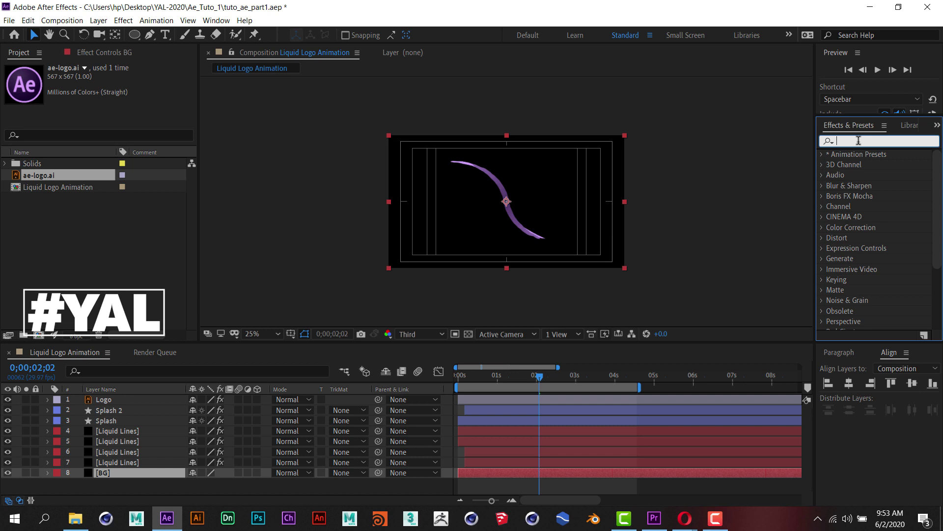
{"action": "type", "text": "gr"}
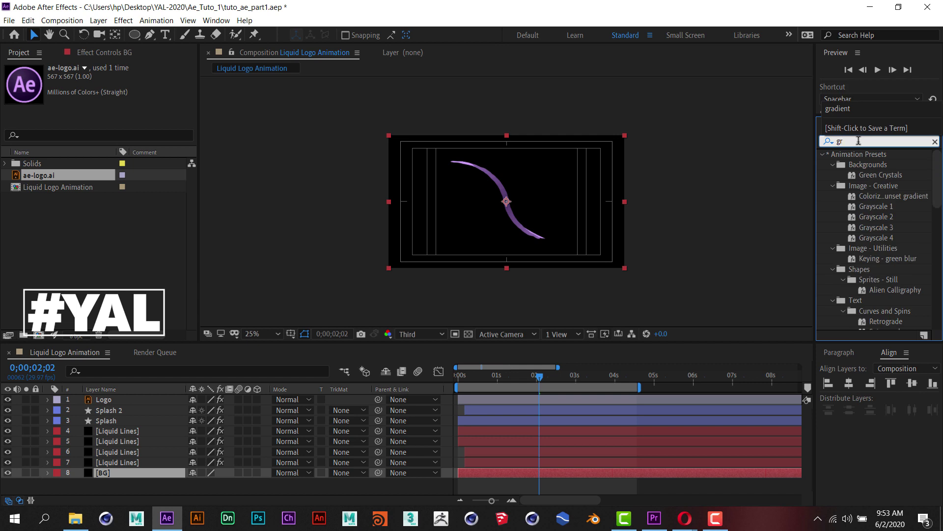
{"action": "key", "text": "Return"}
{"action": "type", "text": "adient"}
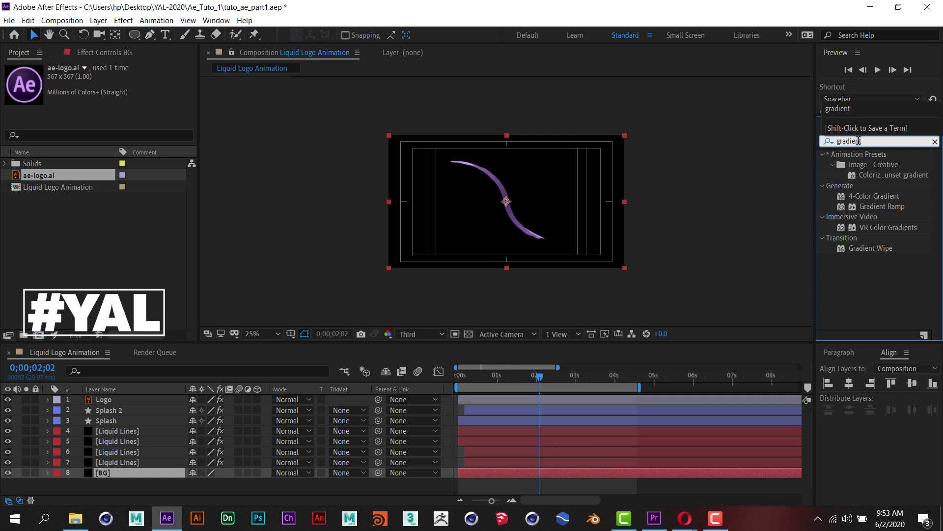
{"action": "key", "text": "Return"}
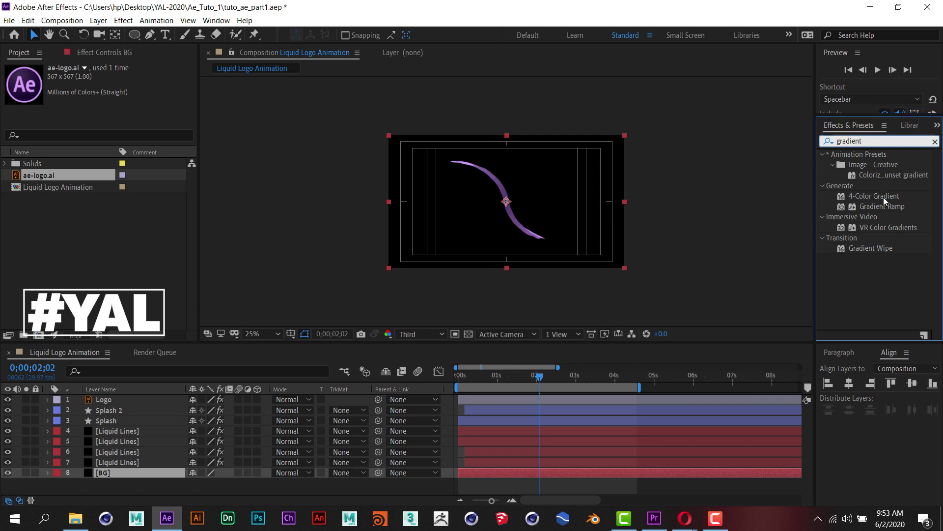
{"action": "mouse_move", "coordinate": [873, 208]}
{"action": "left_mouse_down"}
{"action": "mouse_move", "coordinate": [448, 457]}
{"action": "mouse_move", "coordinate": [149, 474]}
{"action": "left_mouse_up"}
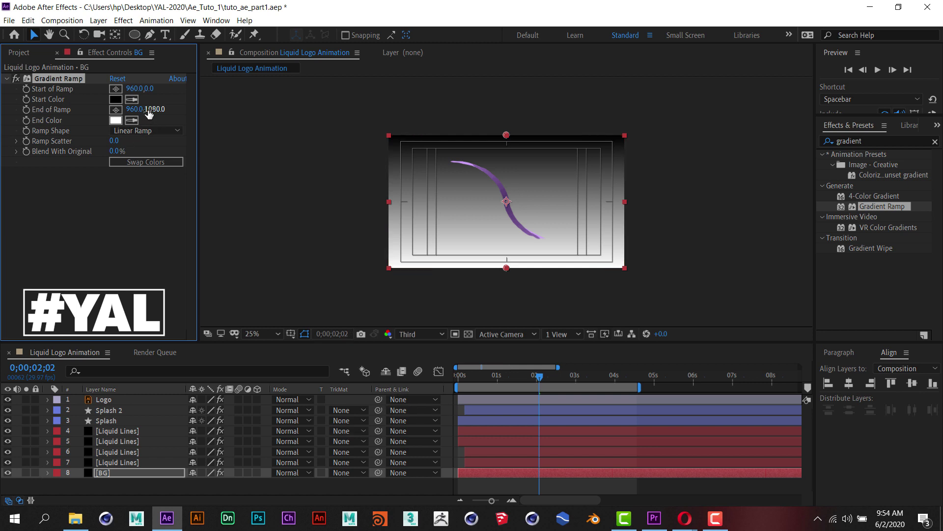
Switch the Gradient Ramp to Radial Ramp and push End of Ramp down to about 960,1983
{"action": "left_click_drag", "start_coordinate": [173, 113], "coordinate": [429, 111]}
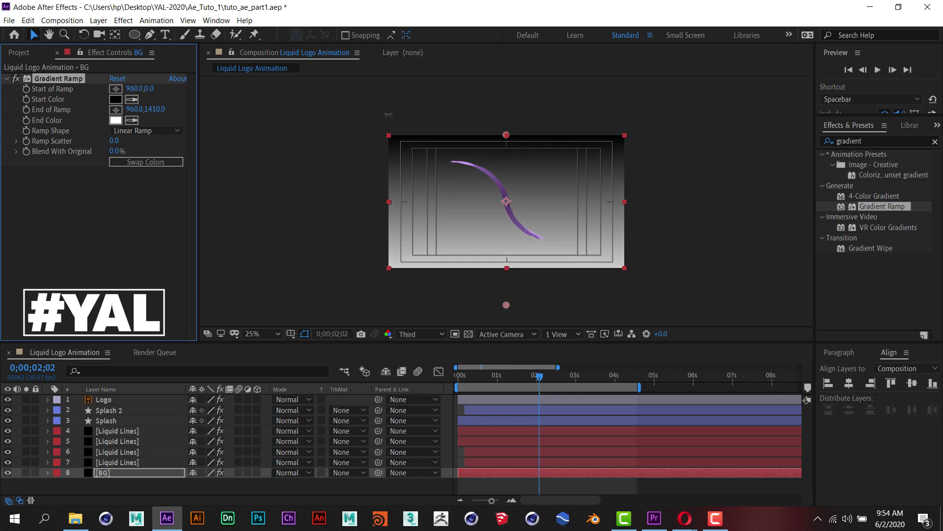
{"action": "left_click", "coordinate": [160, 130]}
{"action": "left_click", "coordinate": [153, 156]}
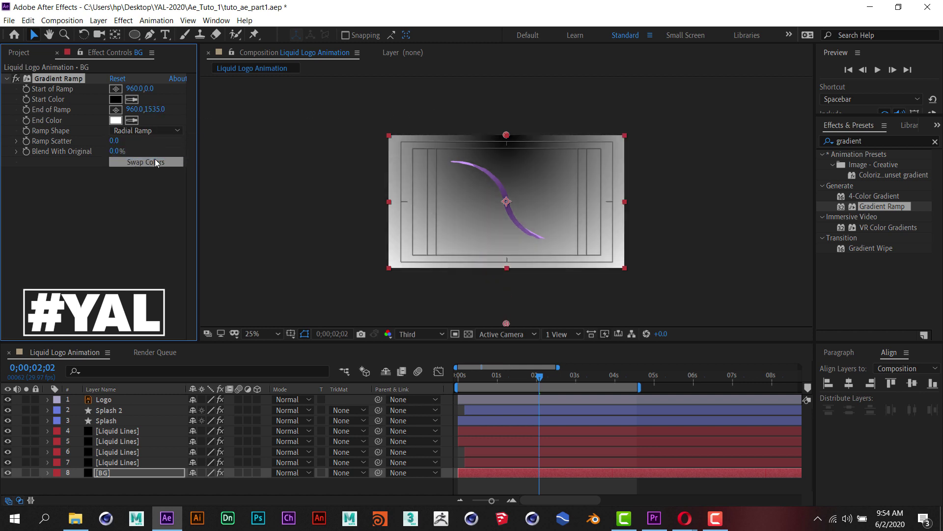
{"action": "left_click_drag", "start_coordinate": [187, 117], "coordinate": [312, 135]}
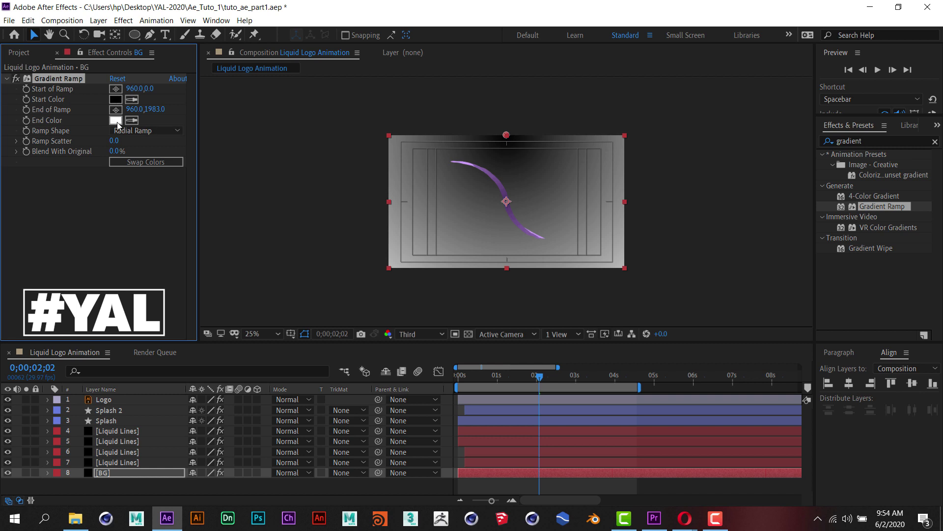
Set the BG Gradient Ramp's End Color to a saturated magenta-purple
{"action": "left_click", "coordinate": [118, 120]}
{"action": "left_click", "coordinate": [693, 320]}
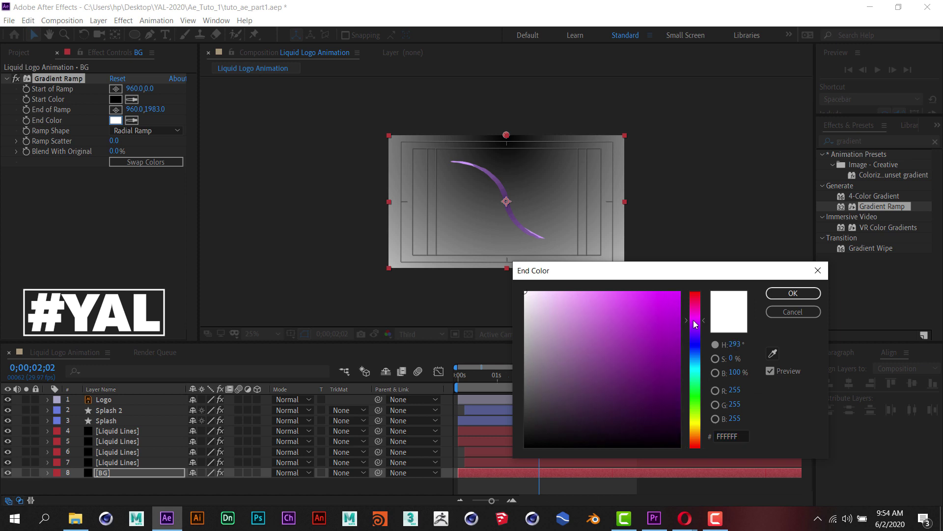
{"action": "left_click", "coordinate": [632, 300]}
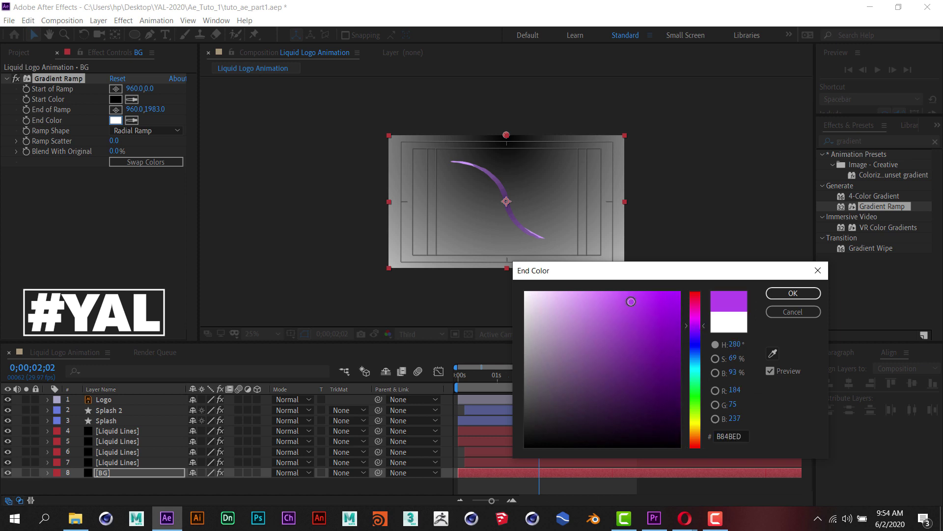
{"action": "left_click", "coordinate": [701, 322]}
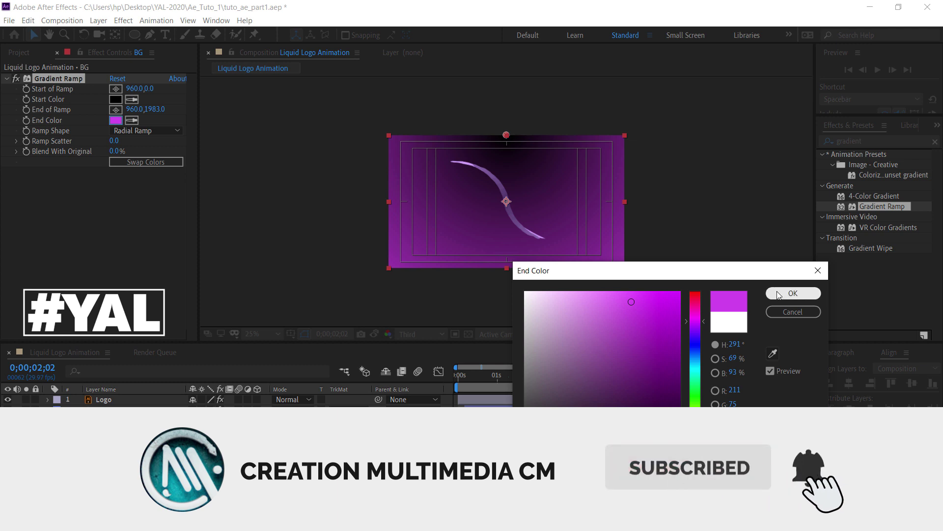
{"action": "left_click", "coordinate": [793, 293]}
Set the gradient's Start Color to near-white and return the playhead to frame 0
{"action": "left_click", "coordinate": [116, 99]}
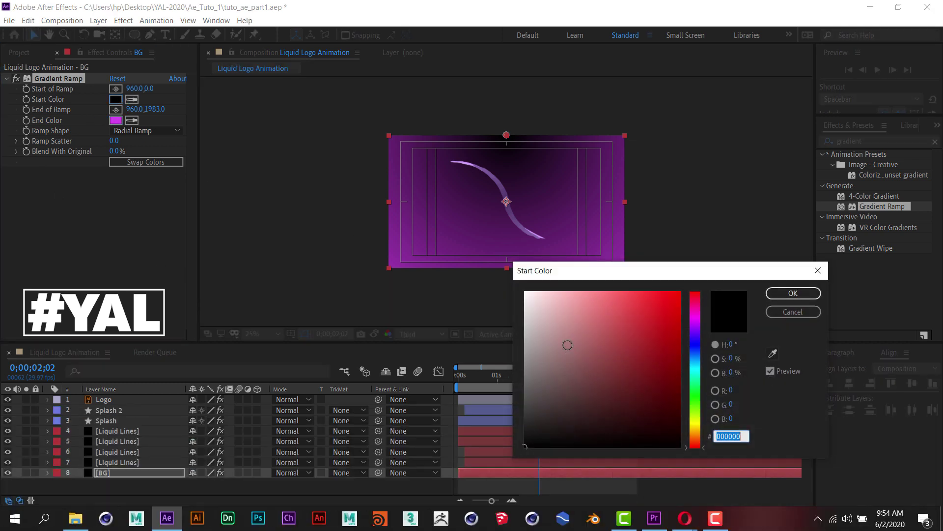
{"action": "left_click", "coordinate": [524, 291]}
{"action": "left_click_drag", "start_coordinate": [565, 300], "coordinate": [525, 291]}
{"action": "left_click", "coordinate": [784, 296]}
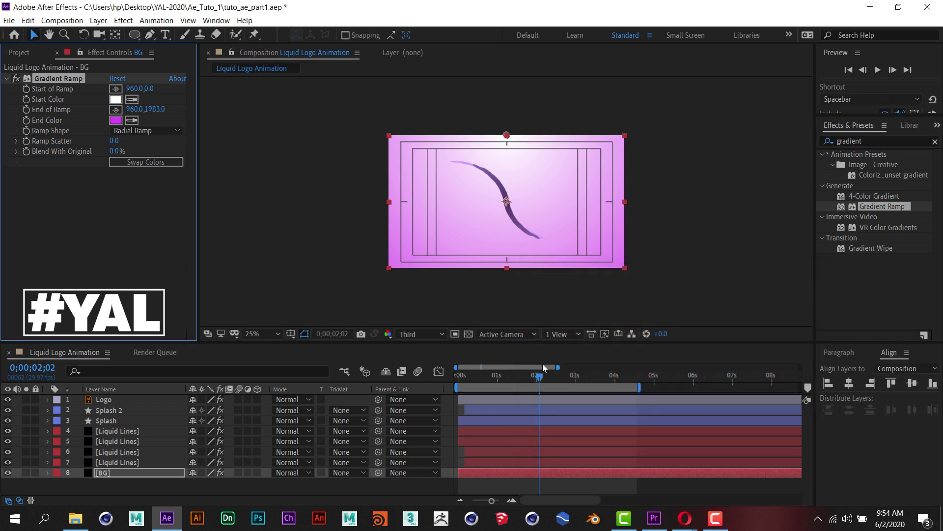
{"action": "left_click_drag", "start_coordinate": [538, 378], "coordinate": [459, 378]}
Play the composition preview to watch the Liquid Lines over the pink-purple gradient
{"action": "left_click", "coordinate": [878, 69]}
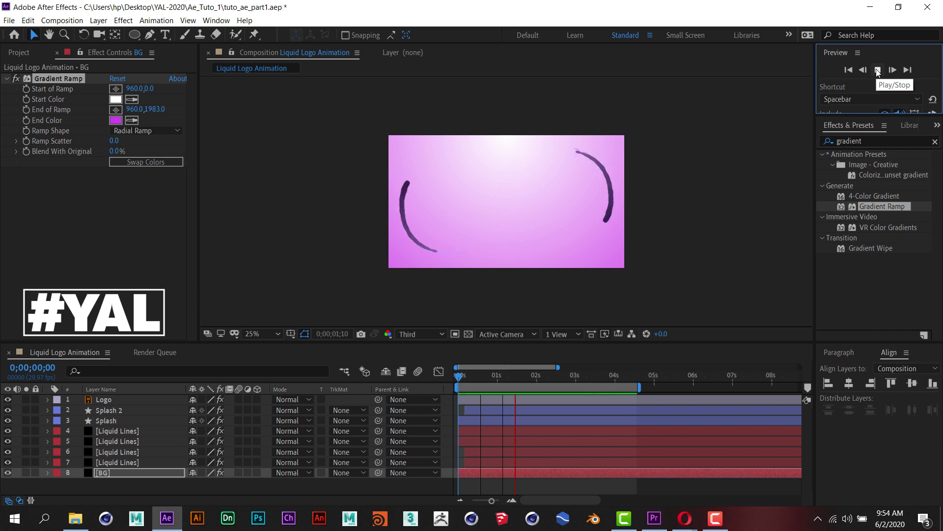